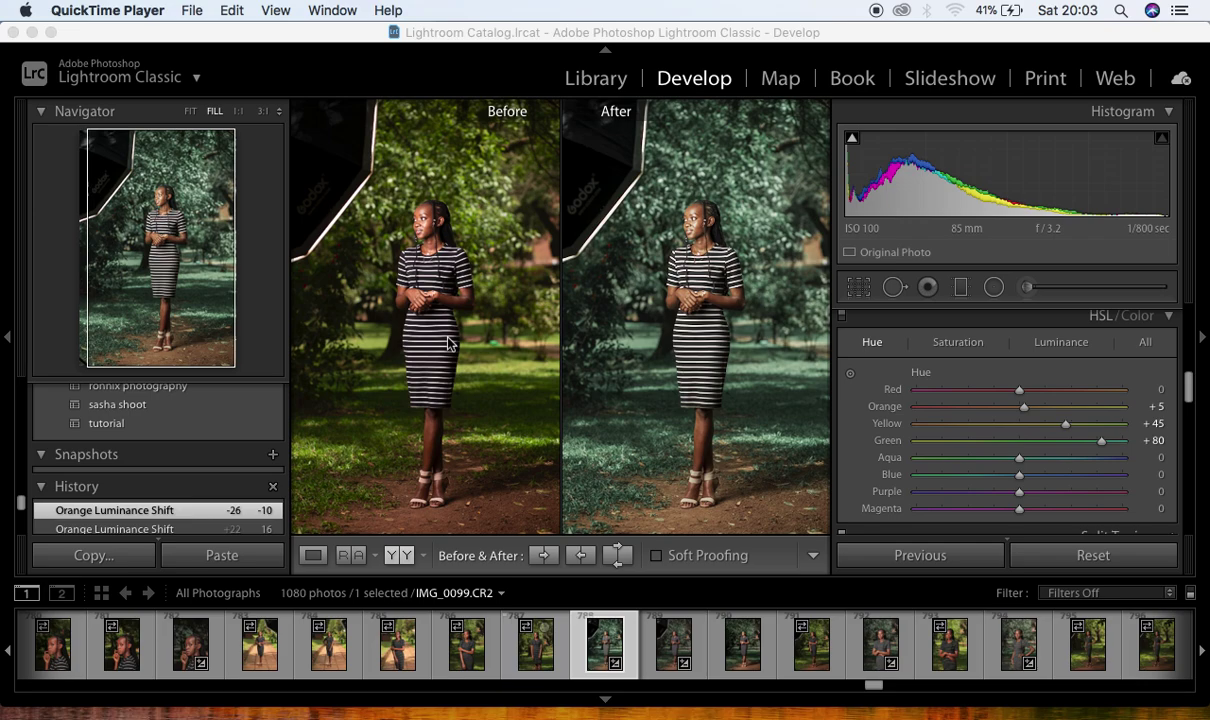
- Reset all develop adjustments on IMG_0099.CR2 and cycle the comparison layouts back to side-by-side before and after
left_click(605, 30)
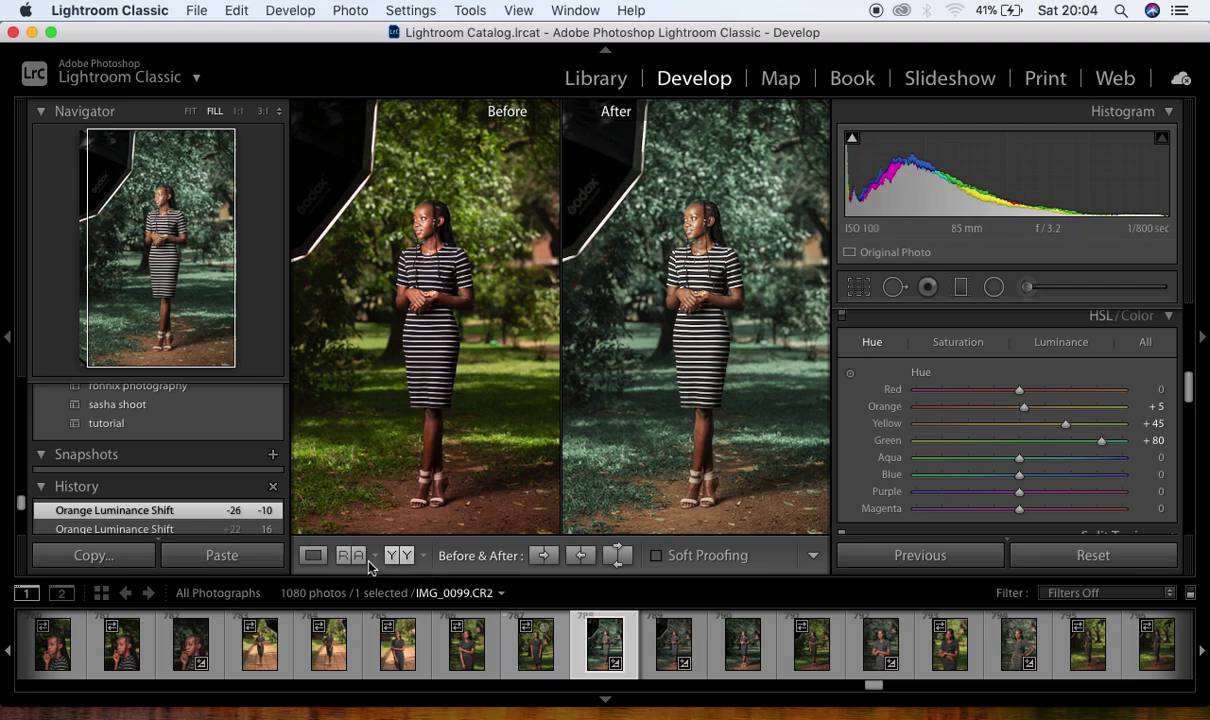
left_click(1092, 555)
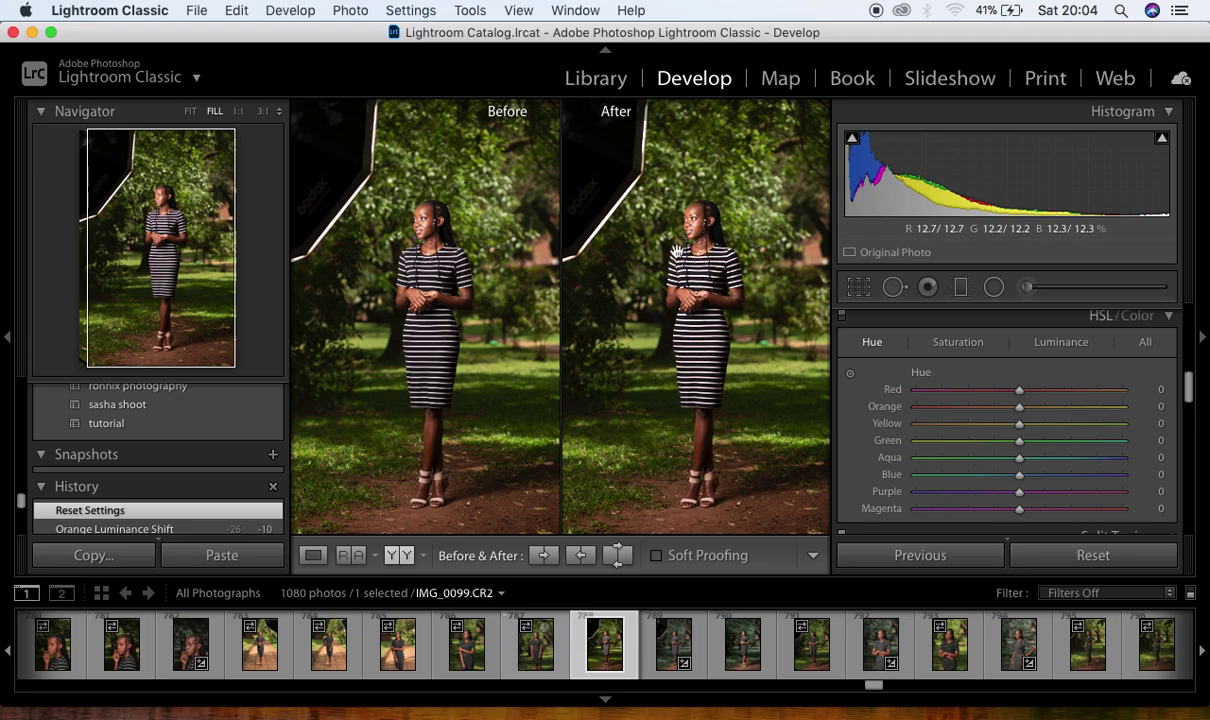
left_click(400, 555)
left_click(401, 556)
left_click(401, 556)
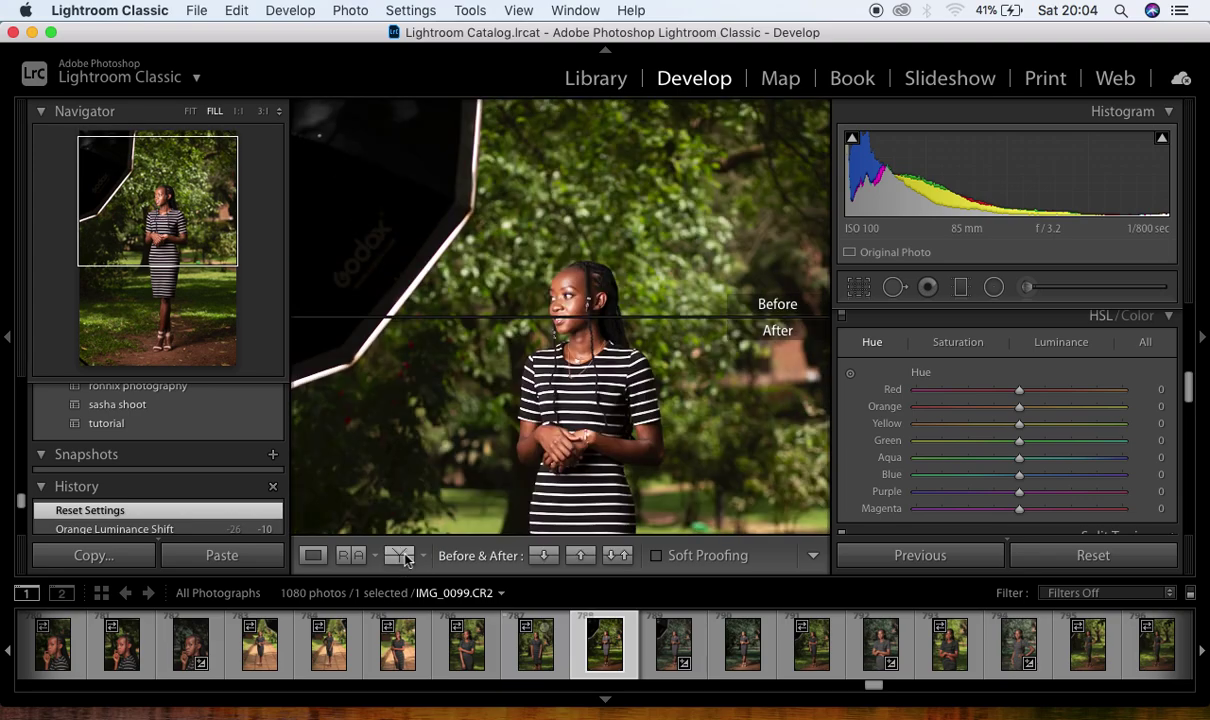
left_click(401, 556)
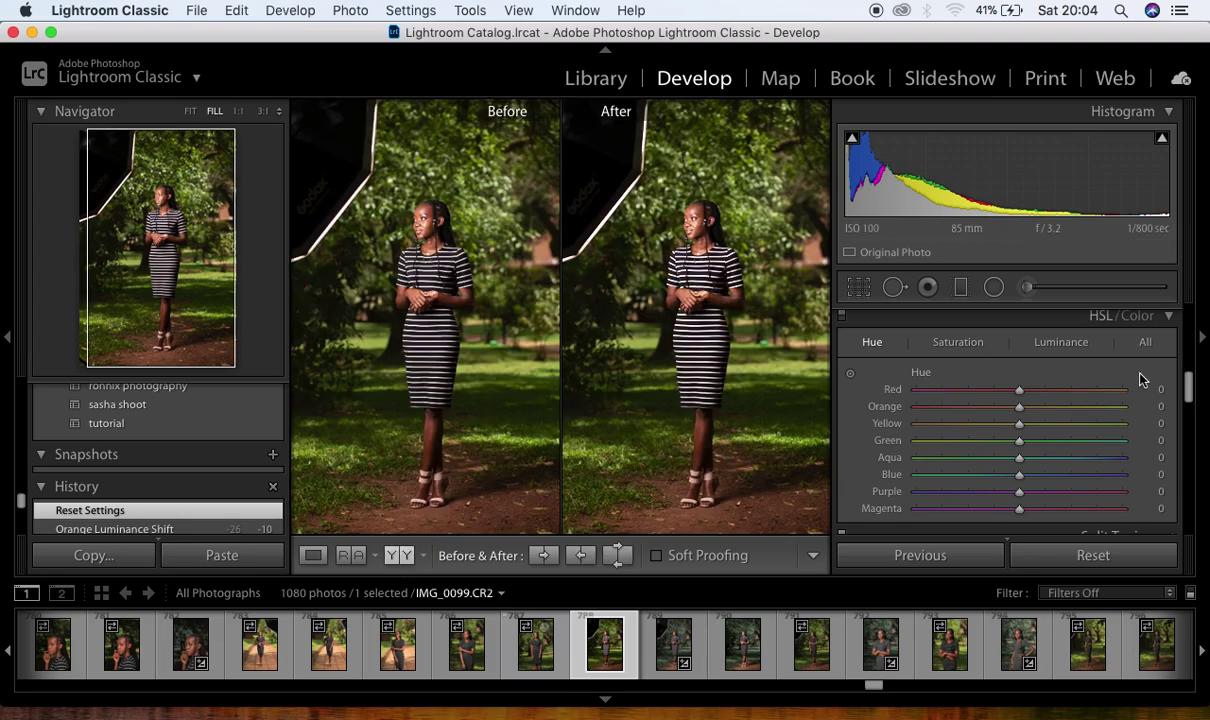
- Change the photo's colour profile to Adobe Landscape
scroll(1142, 379, "up", 10)
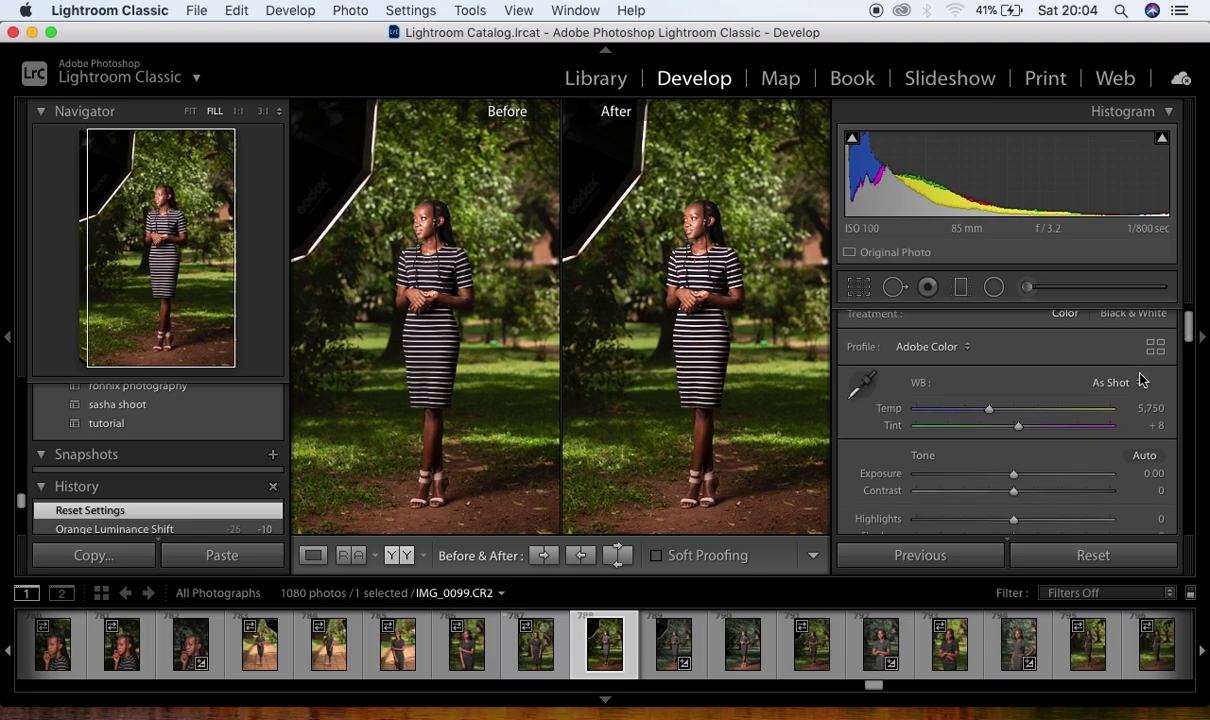
left_click(961, 338)
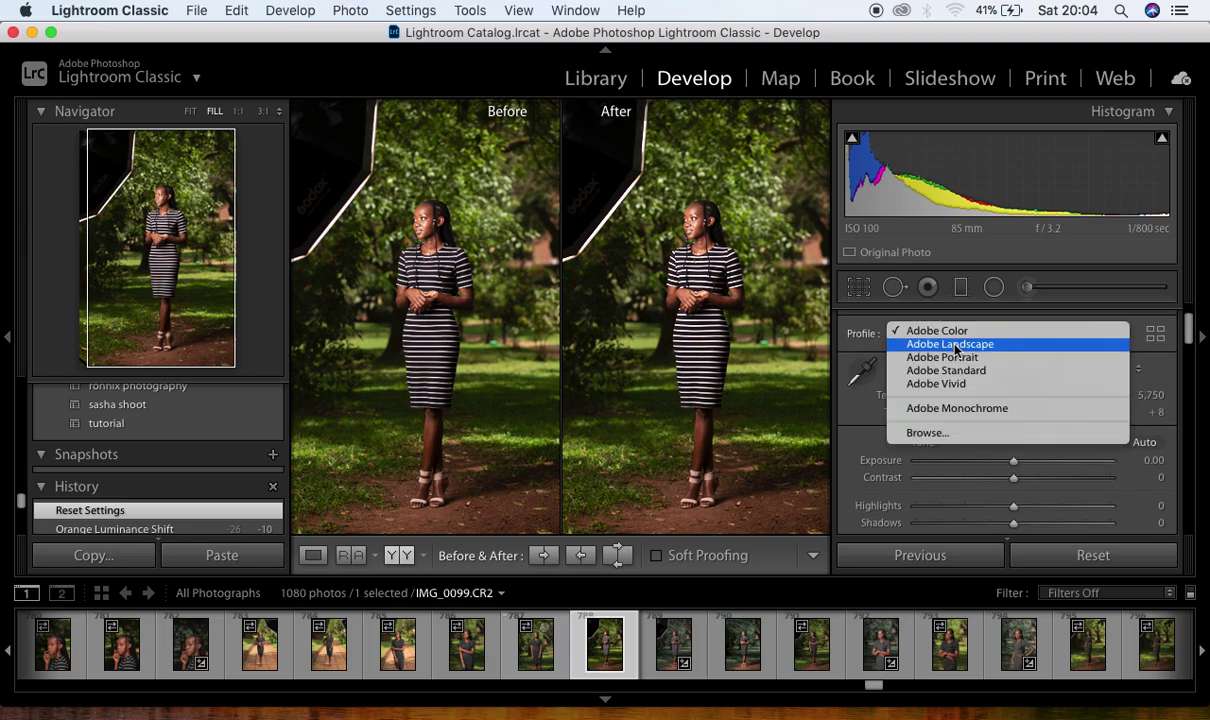
left_click(950, 344)
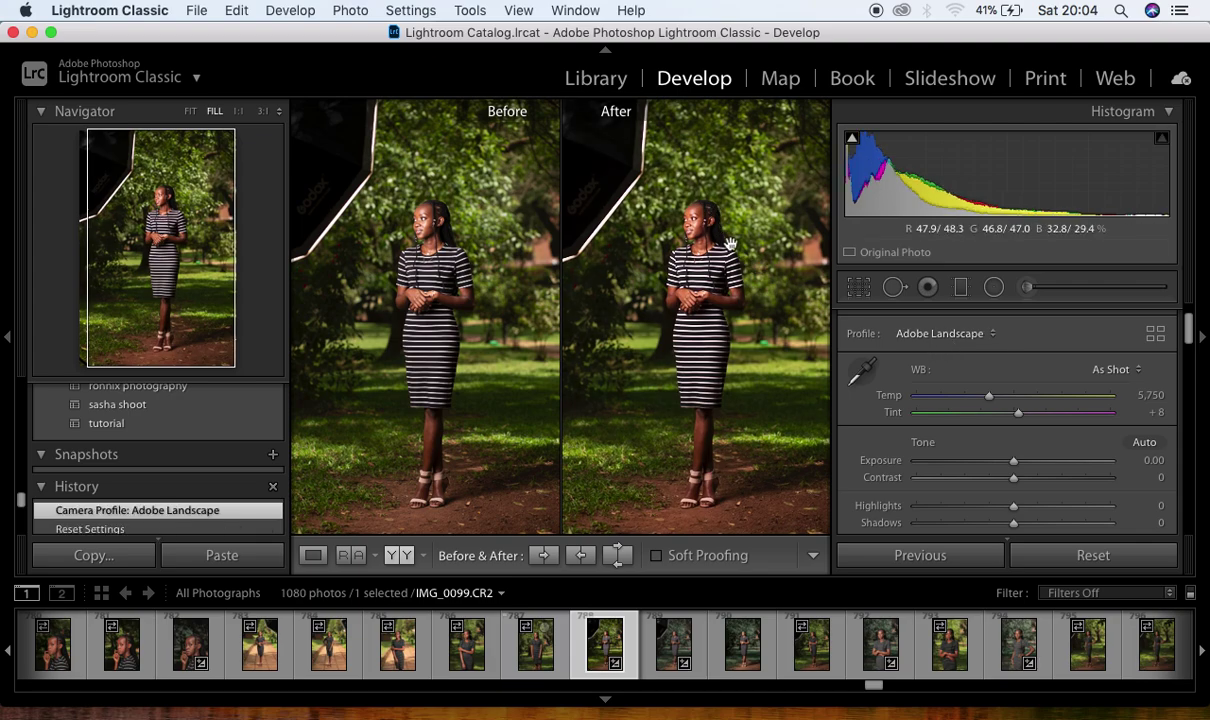
- Set the photo's tone to Highlights -65, Whites -49, Blacks -16, Shadows +32 and Exposure +0.55
scroll(1062, 494, "down", 3)
left_click_drag(986, 440, 999, 492)
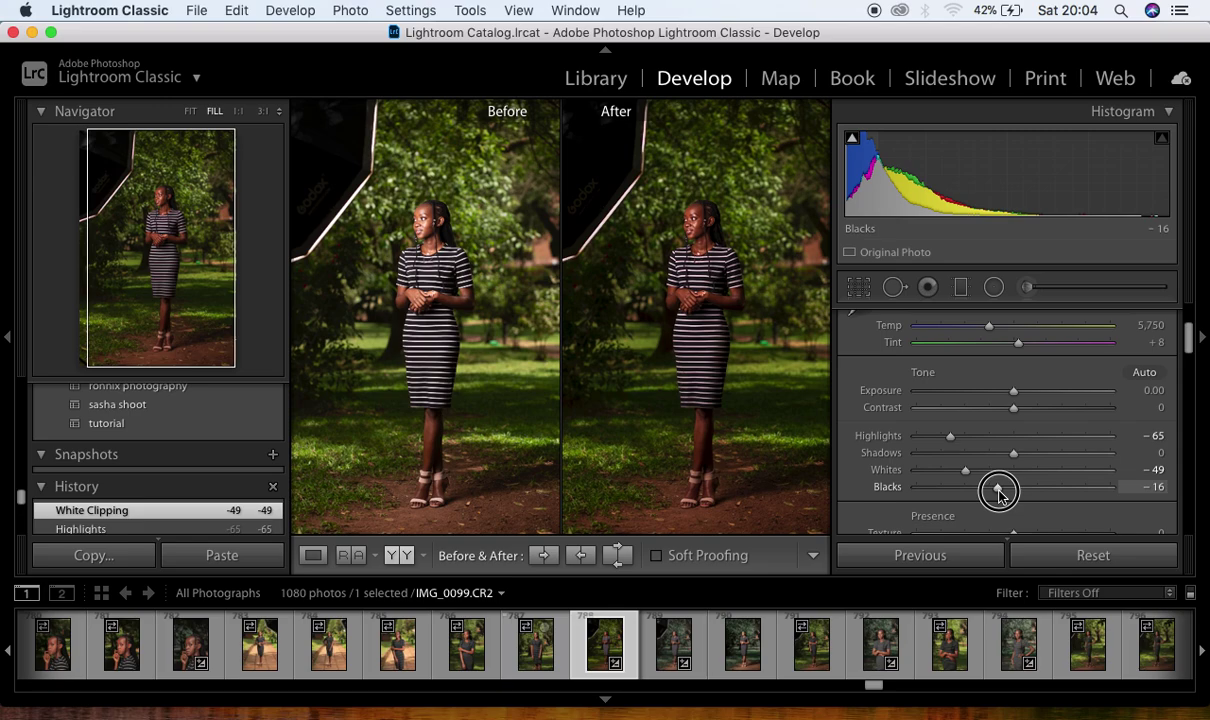
left_click_drag(999, 492, 999, 491)
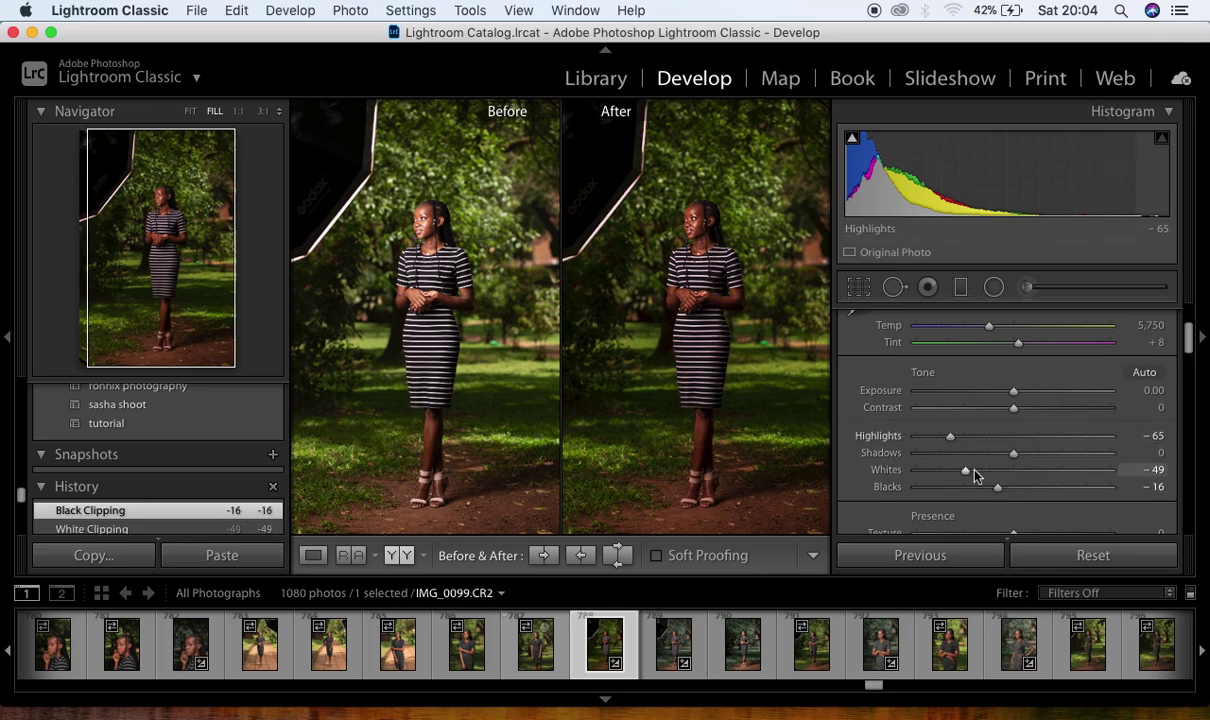
left_click_drag(1018, 456, 1043, 456)
left_click_drag(1014, 394, 1025, 395)
- Set the presence values to Clarity +3, Vibrance -4 and Saturation -4
scroll(1045, 491, "down", 3)
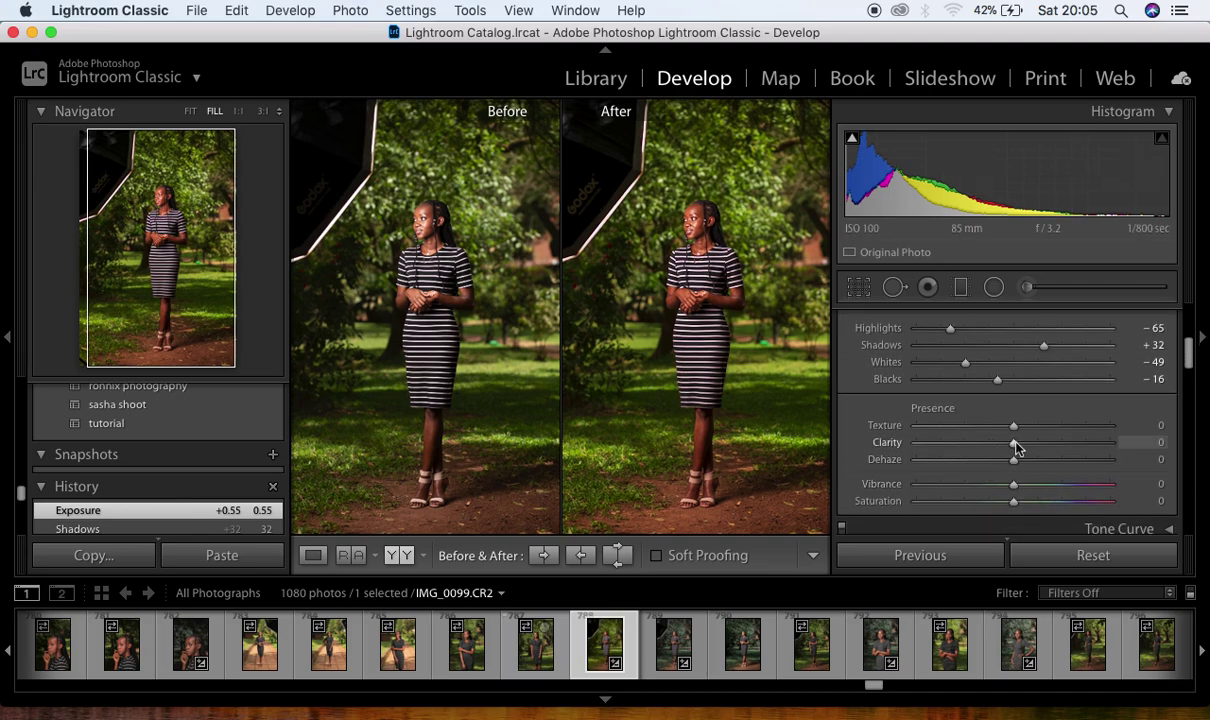
left_click_drag(1016, 449, 1020, 450)
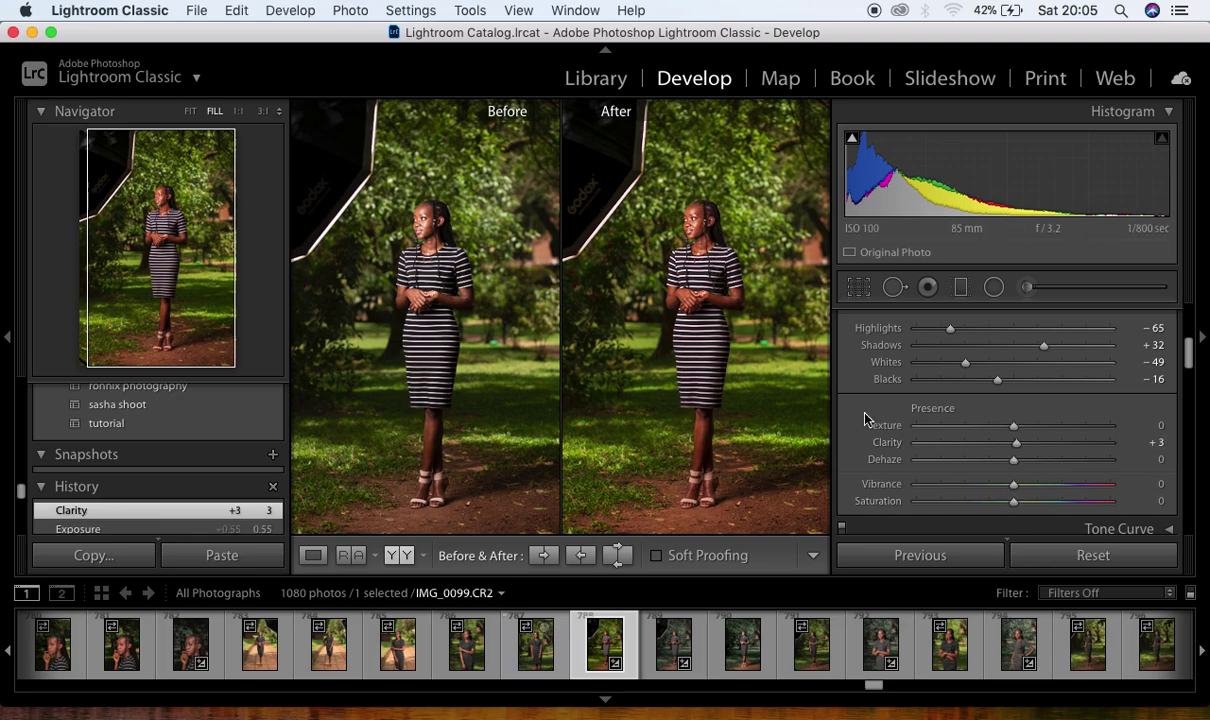
left_click_drag(1014, 485, 1010, 503)
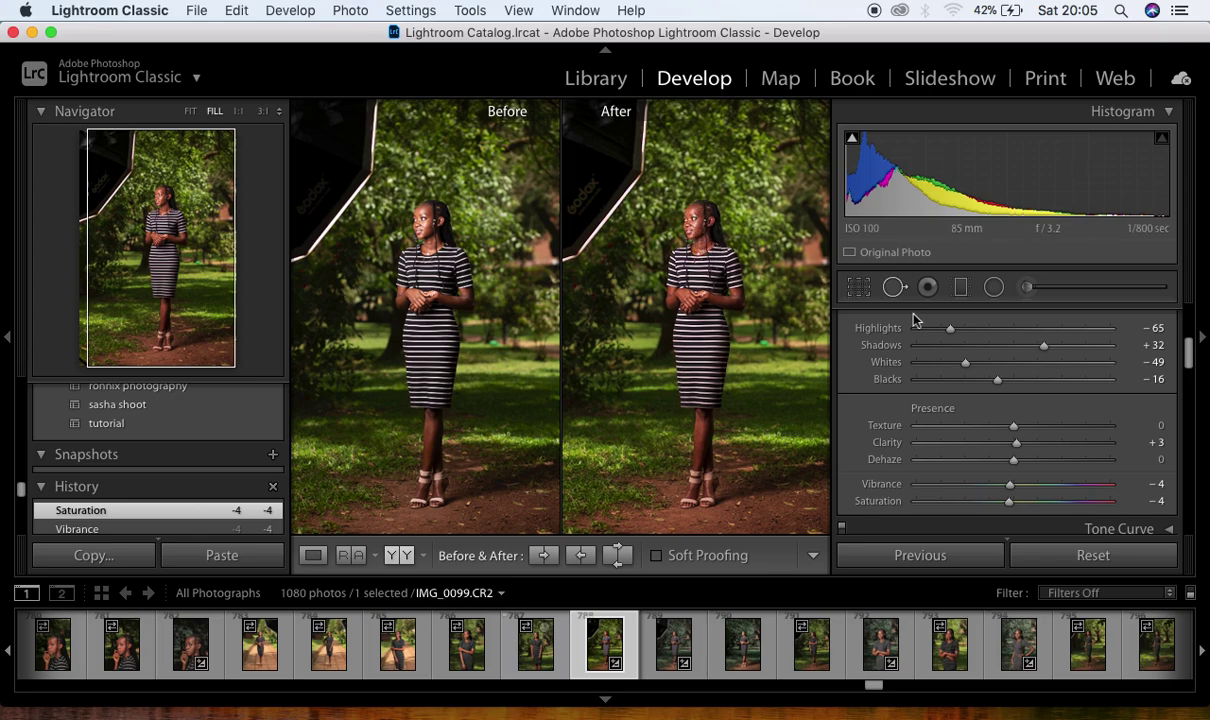
- Shift the white balance tint towards green, to -11
scroll(1094, 361, "up", 3)
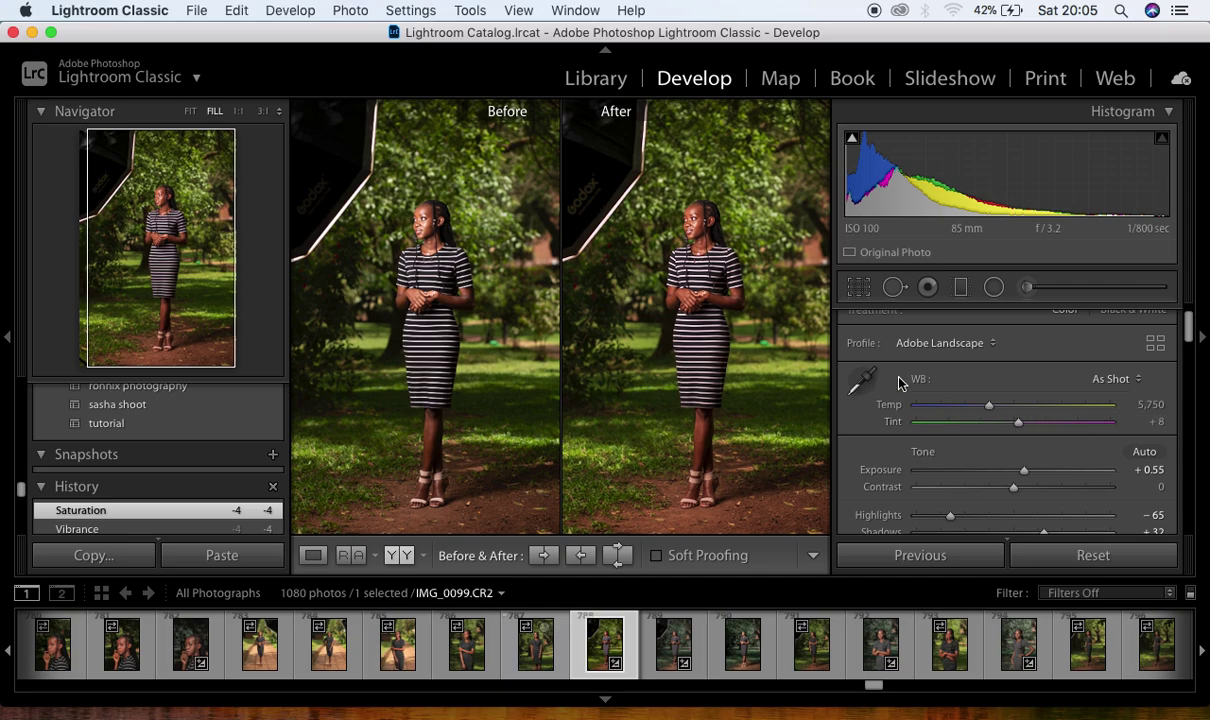
left_click_drag(1018, 425, 1007, 428)
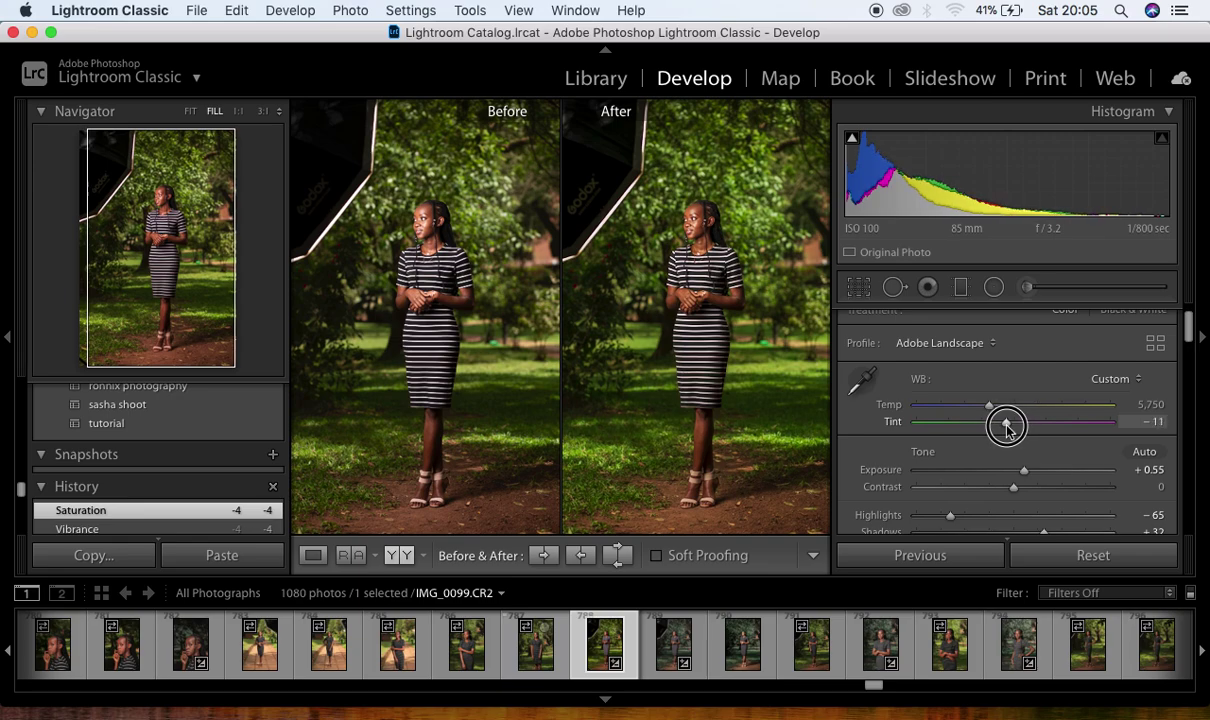
left_click_drag(1007, 426, 1007, 426)
- Shift the HSL hues to Green +81, Yellow +43 and Orange +5
scroll(1059, 488, "down", 3)
scroll(1059, 488, "down", 6)
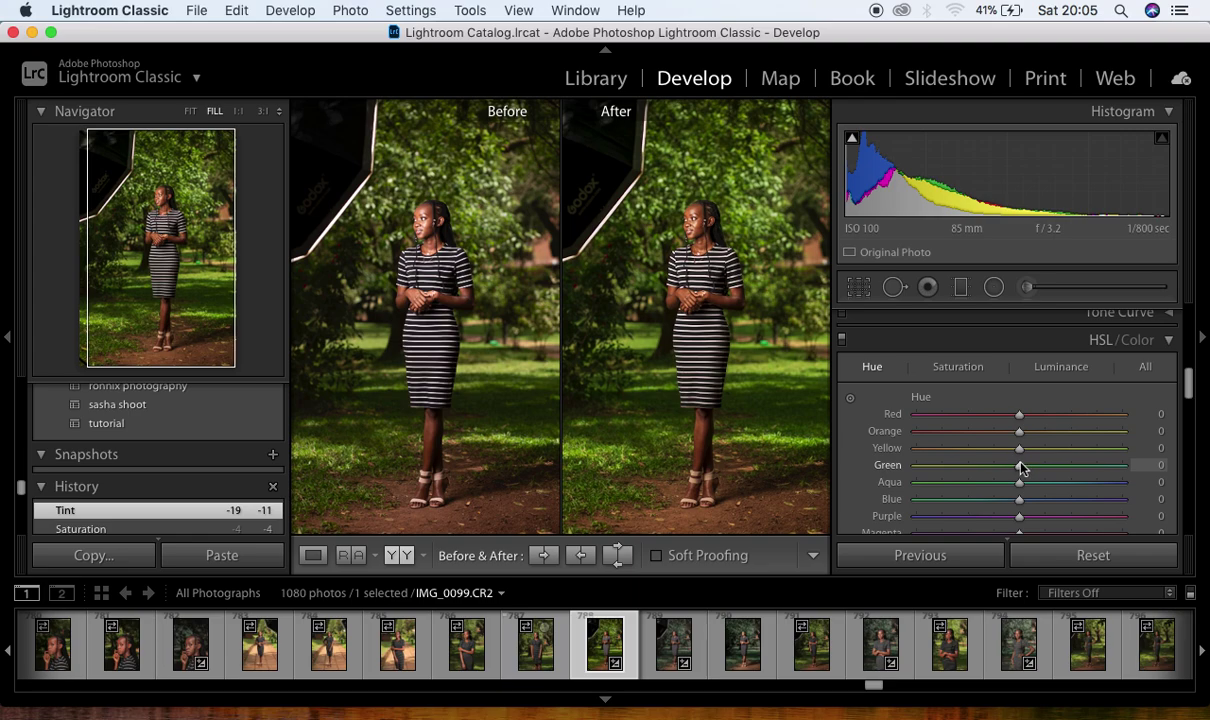
left_click_drag(1020, 466, 1105, 473)
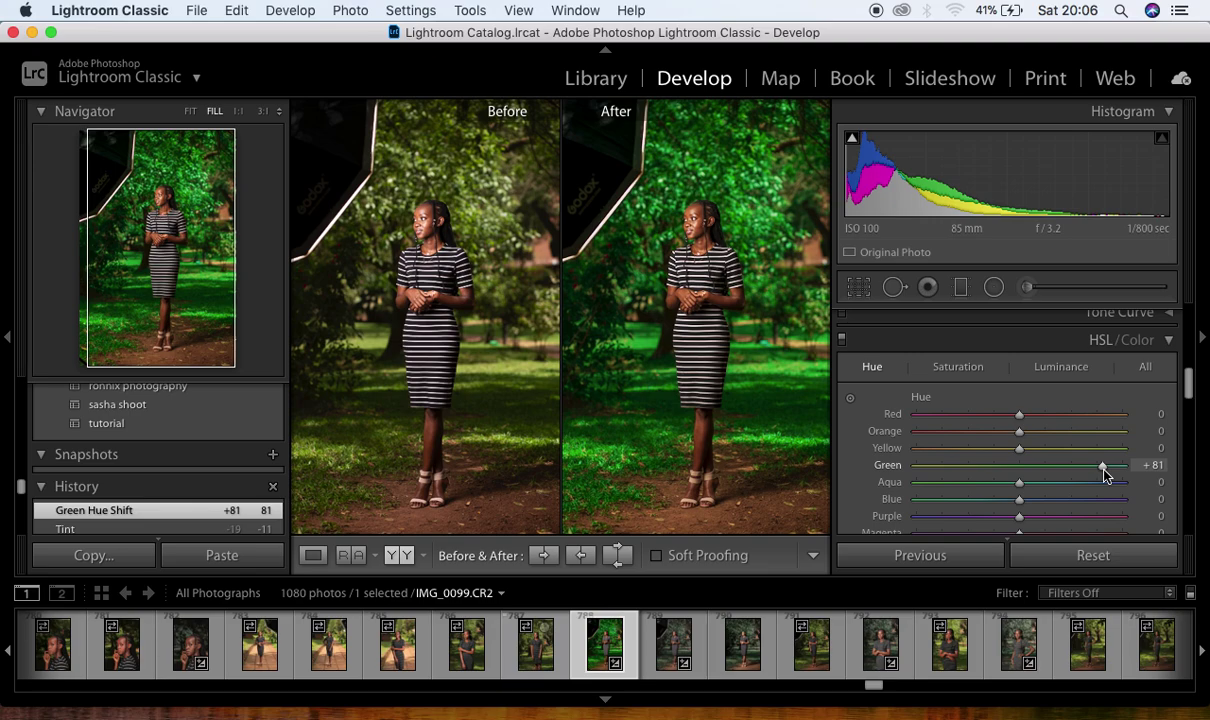
left_click_drag(1021, 451, 1064, 461)
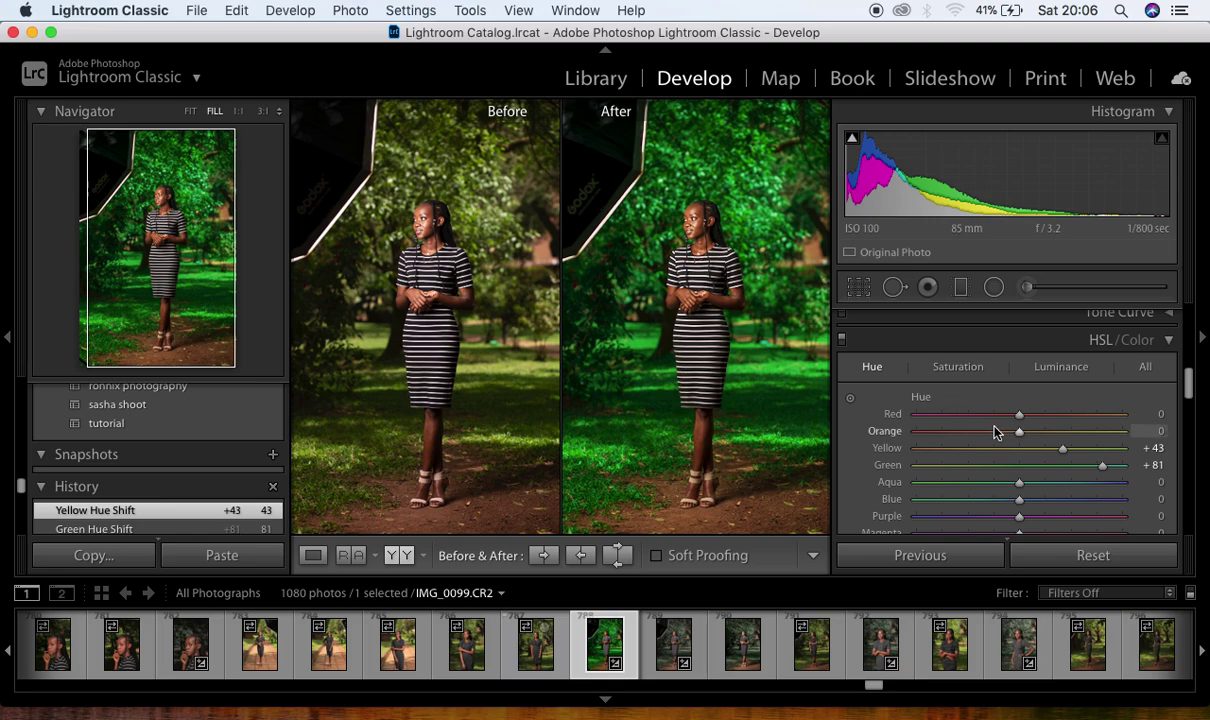
left_click_drag(1021, 434, 1028, 436)
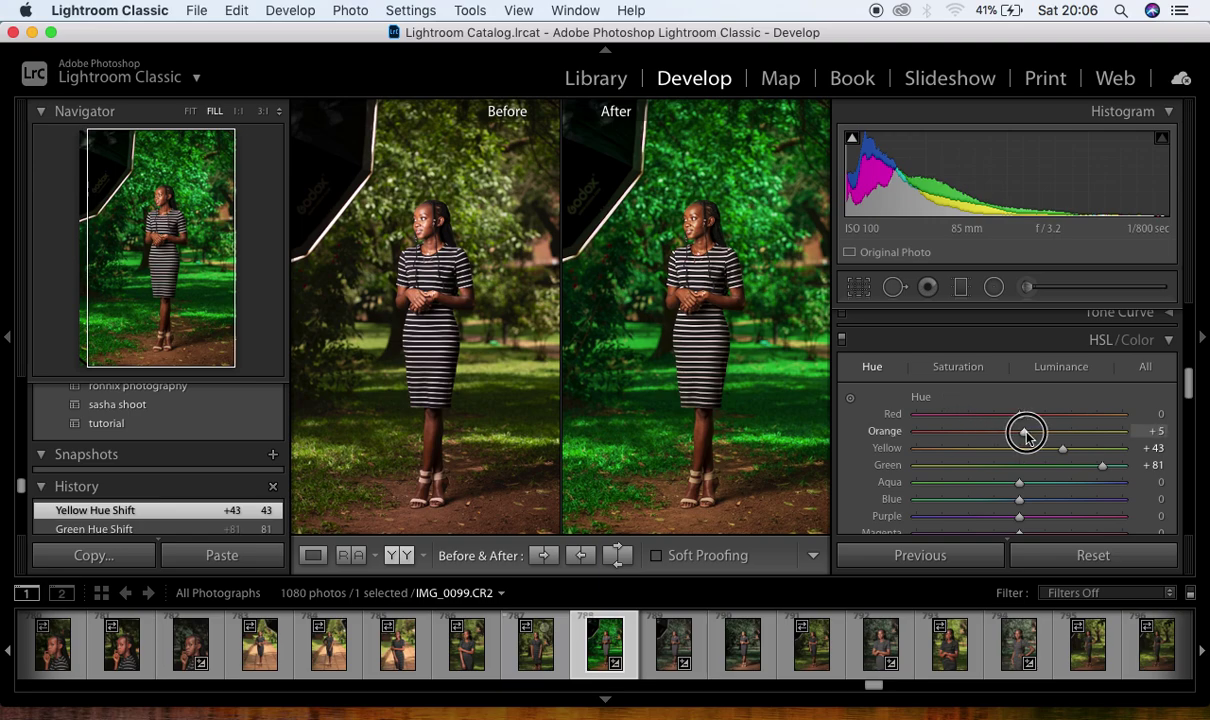
left_click_drag(1028, 436, 1028, 437)
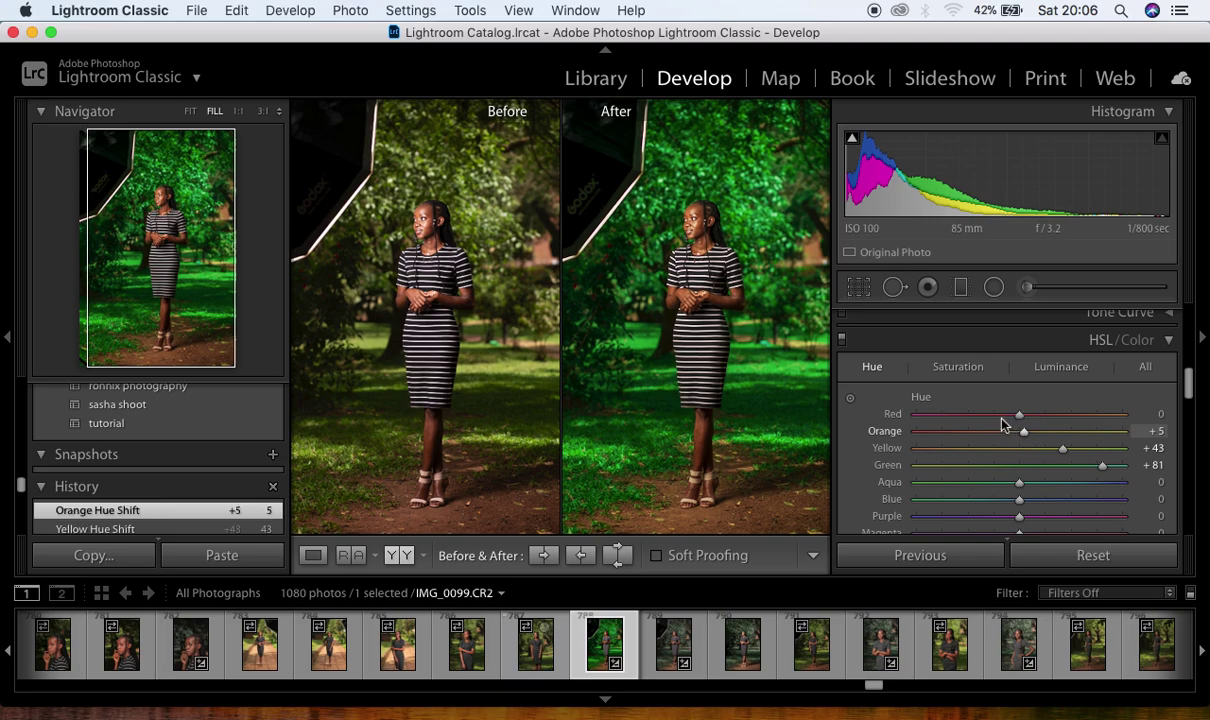
- Reduce the HSL saturation to Red -5, Orange -16, Yellow -67 and Green -84
left_click(957, 368)
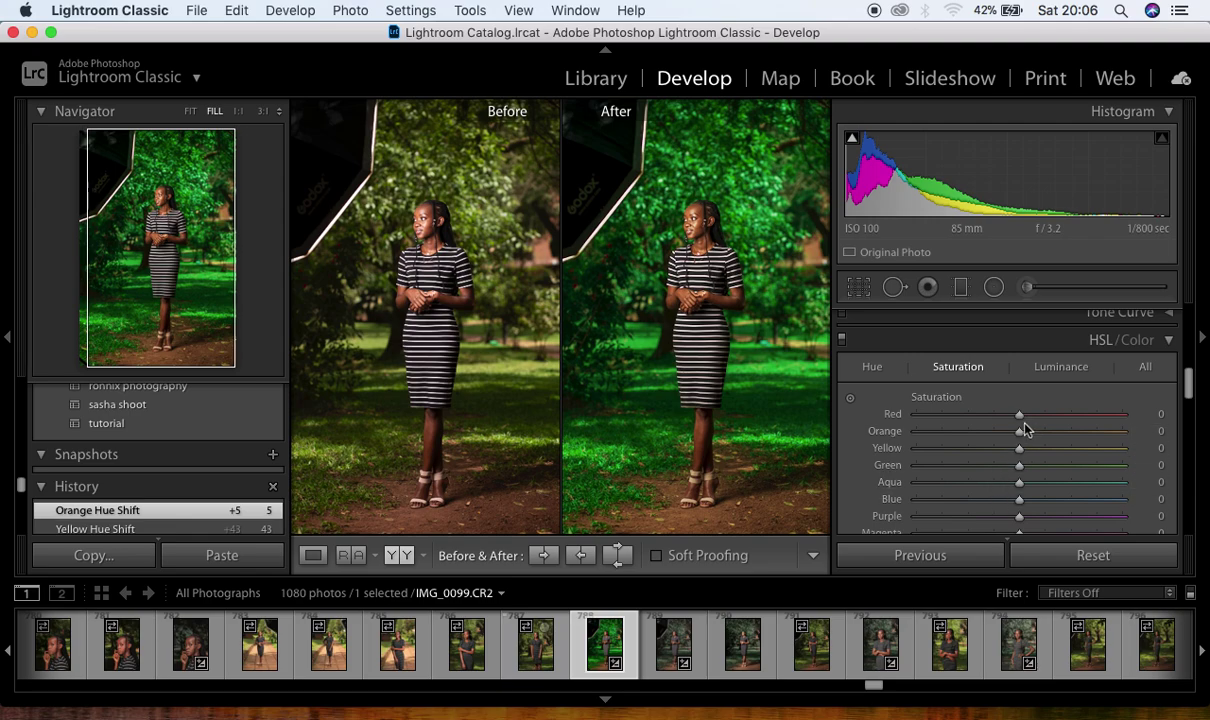
left_click_drag(1020, 419, 1014, 419)
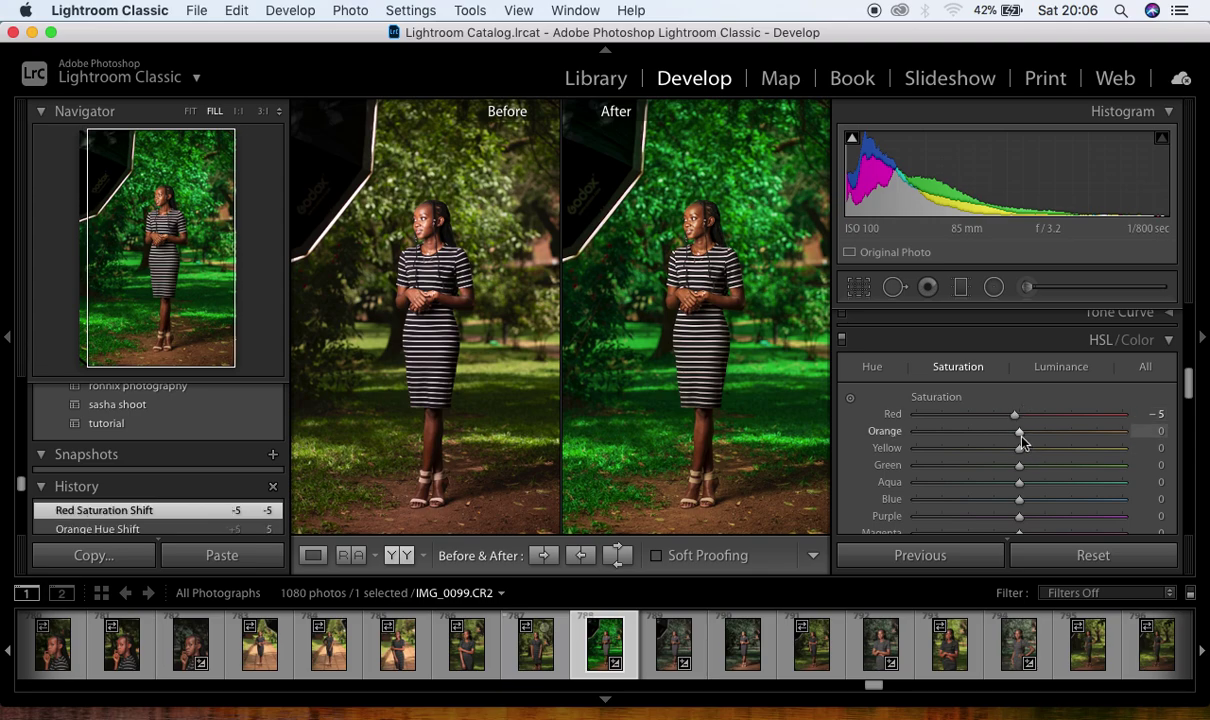
left_click_drag(1021, 436, 1006, 443)
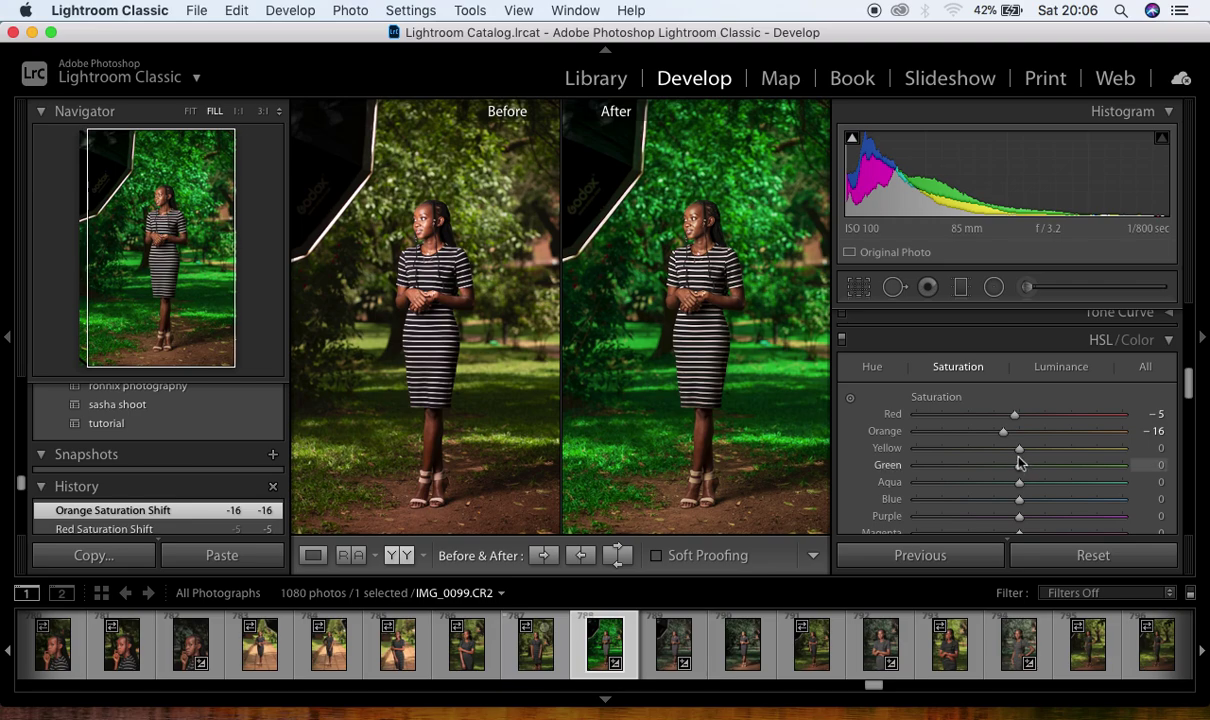
left_click_drag(1019, 449, 958, 460)
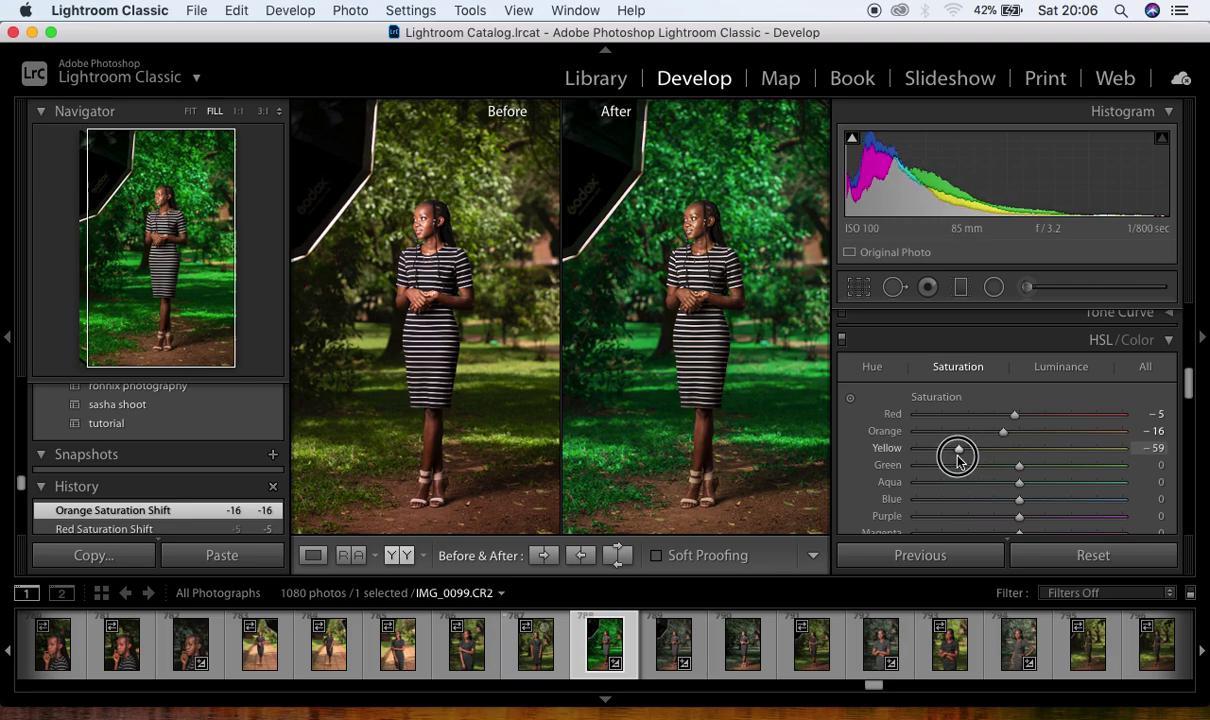
left_click_drag(958, 460, 950, 458)
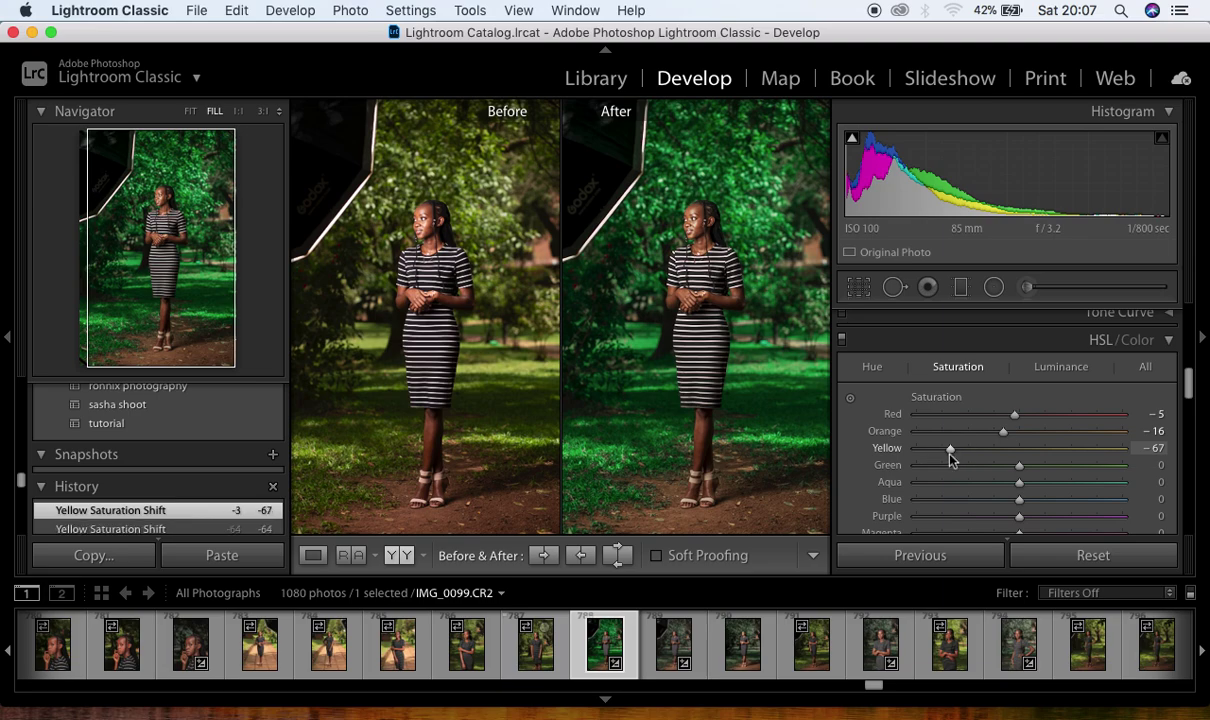
left_click(1019, 467)
left_click_drag(1020, 470, 933, 476)
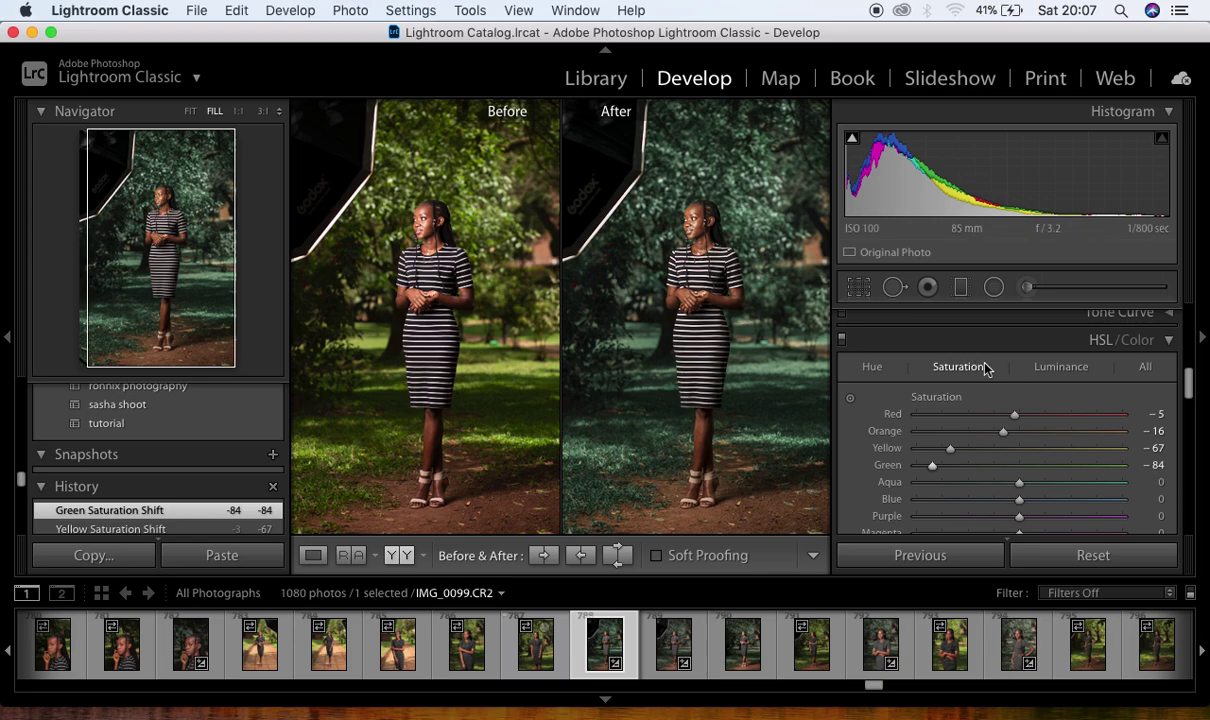
- Raise the HSL orange luminance to +8 and check the skin tones on the face up close
left_click(1061, 367)
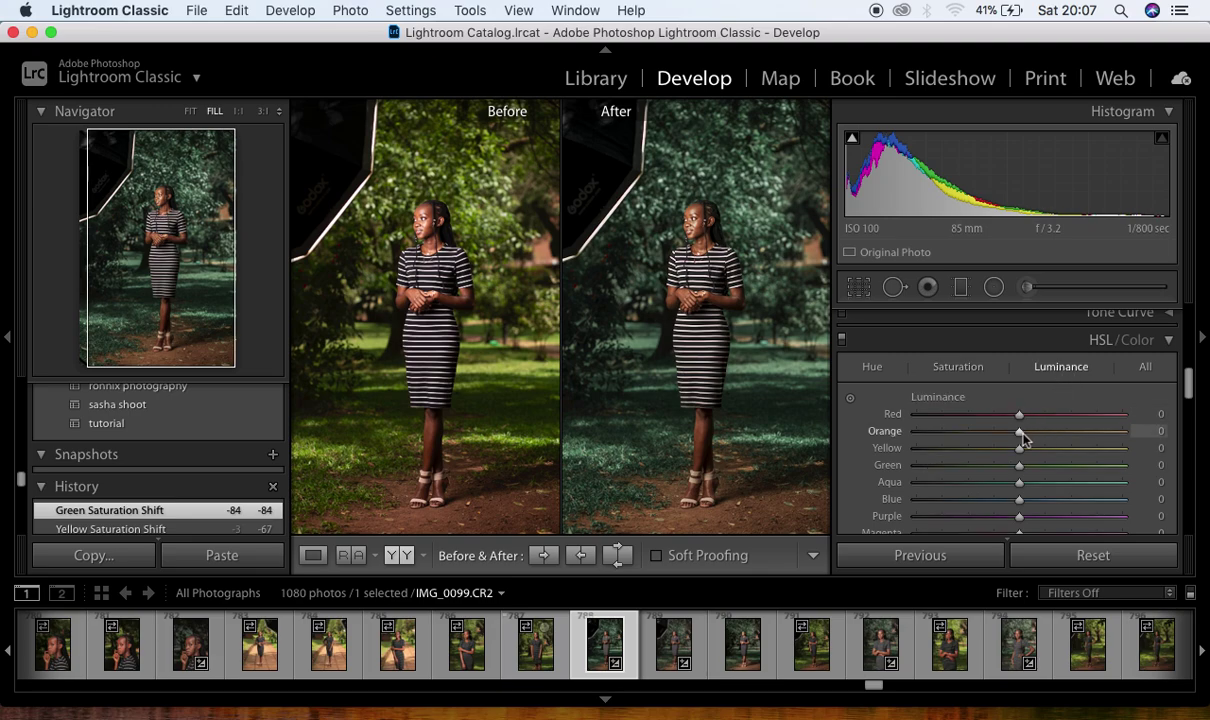
left_click_drag(1021, 437, 1031, 434)
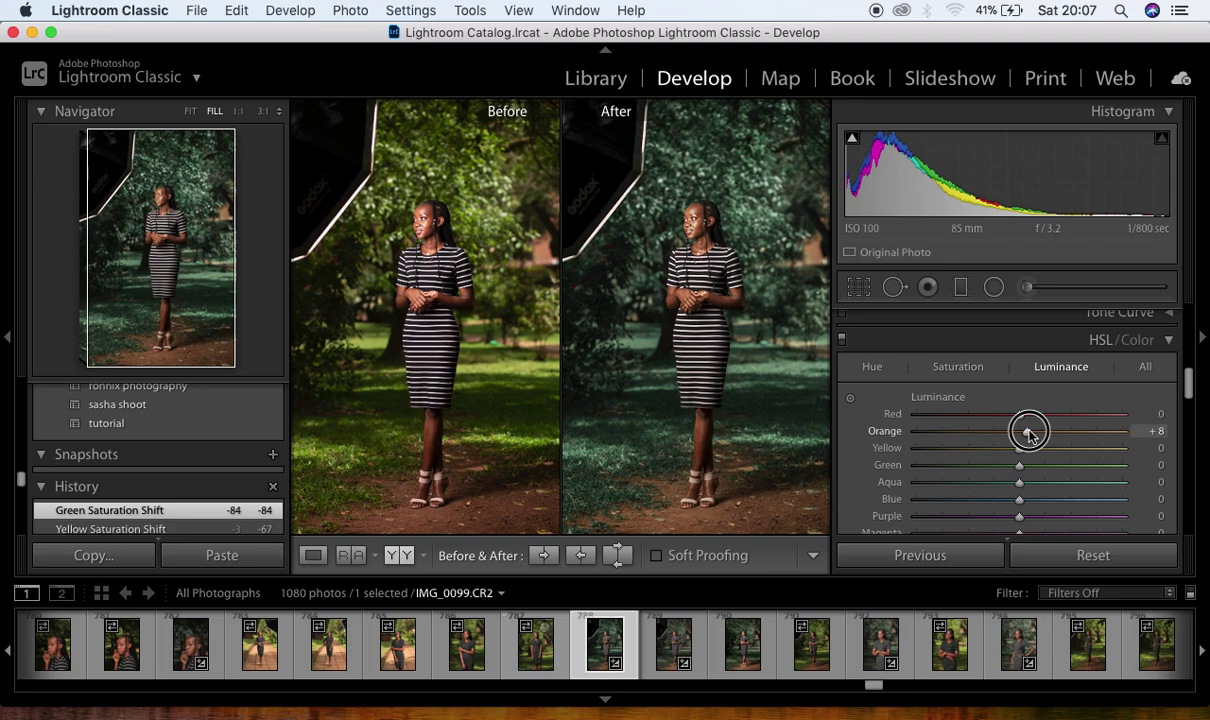
left_click_drag(1029, 433, 1030, 435)
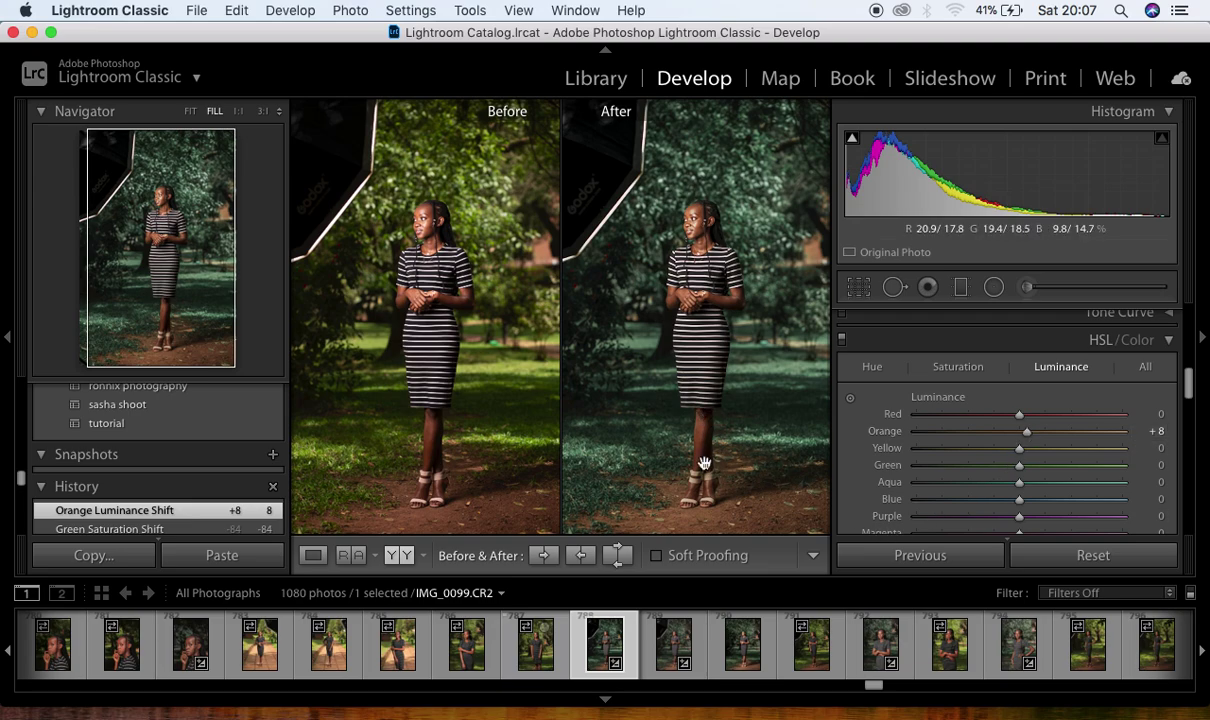
left_click(703, 219)
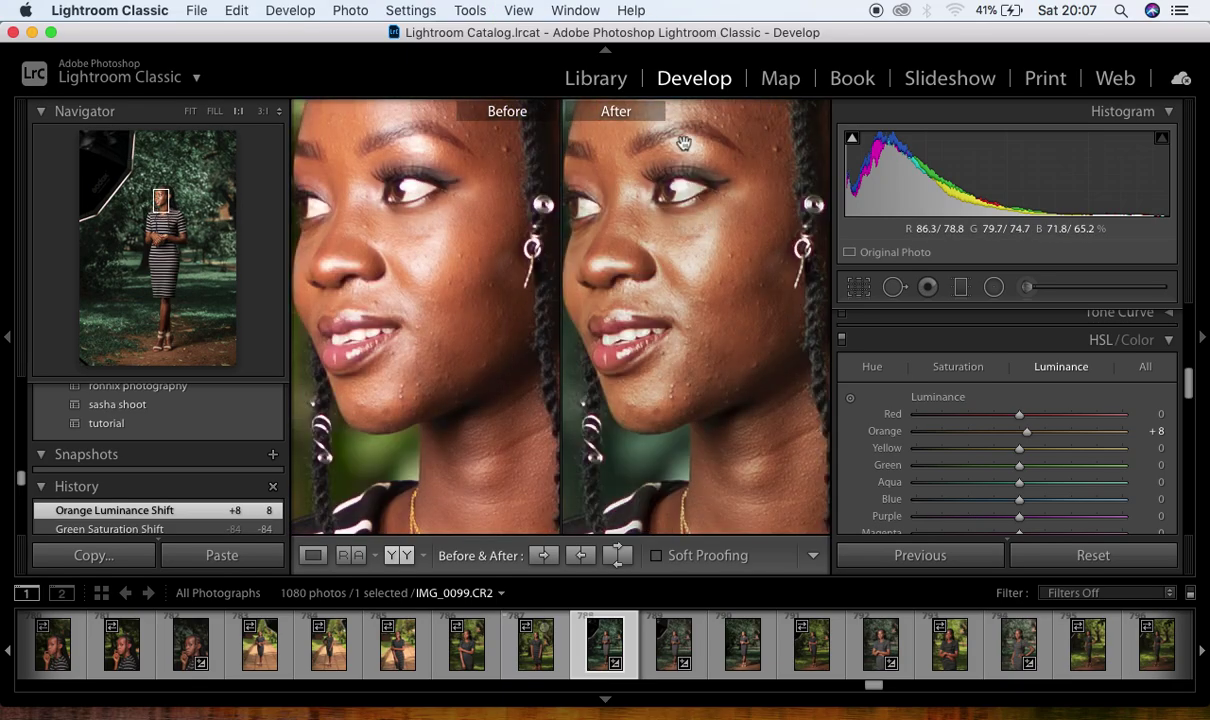
key("z")
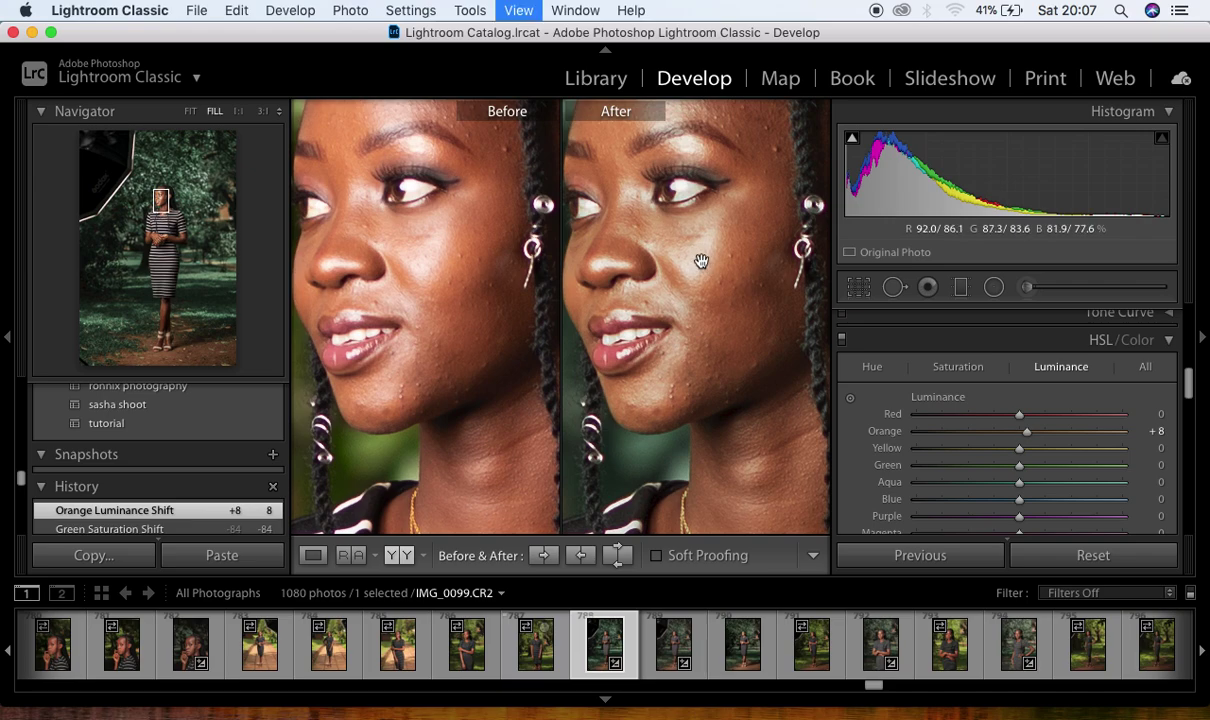
key("super+minus")
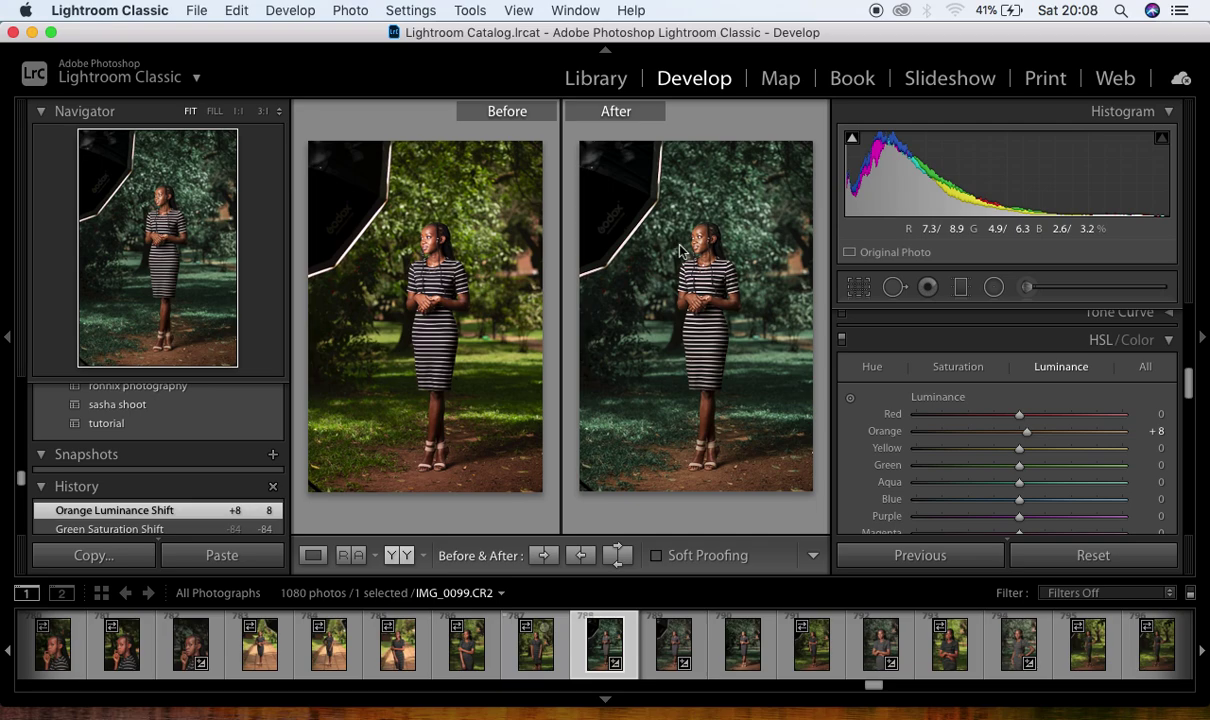
- Send the adjusted photo to Adobe Photoshop 2020 for further editing
left_click(345, 10)
mouse_move(377, 104)
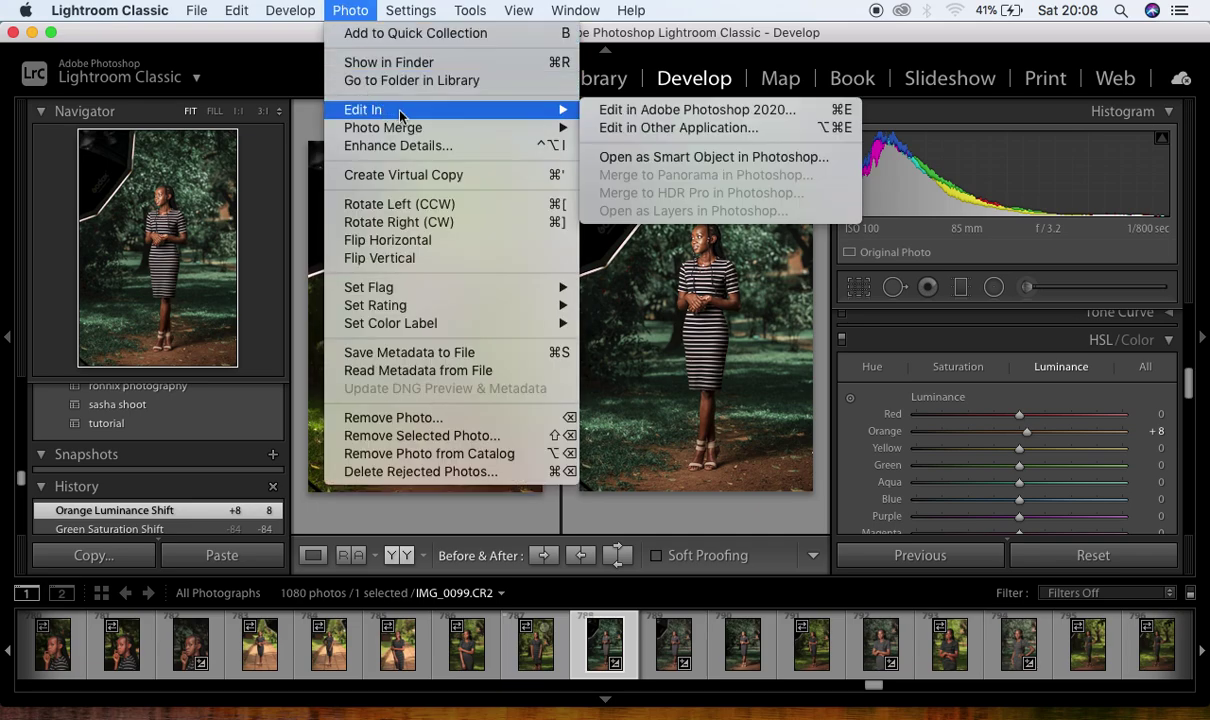
left_click(615, 110)
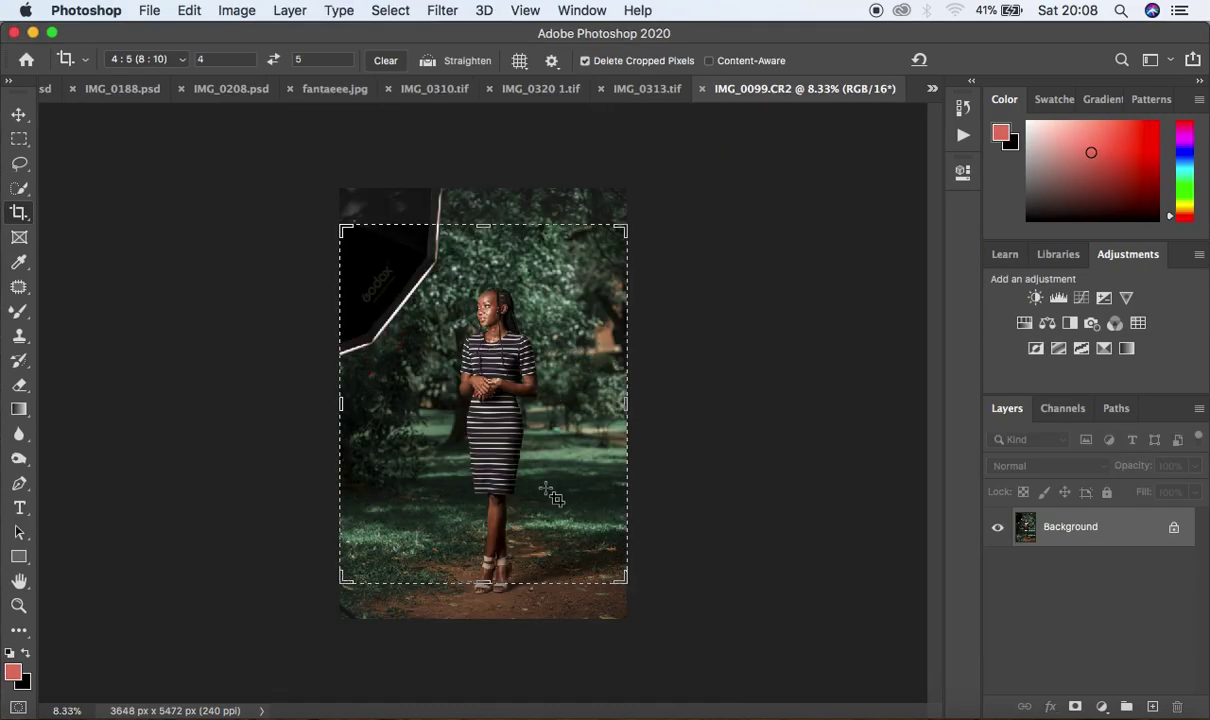
- Crop the portrait to the 4 : 5 (8 : 10) ratio, repositioning the photo so the woman's feet stay inside the frame
left_click(152, 60)
left_click(127, 59)
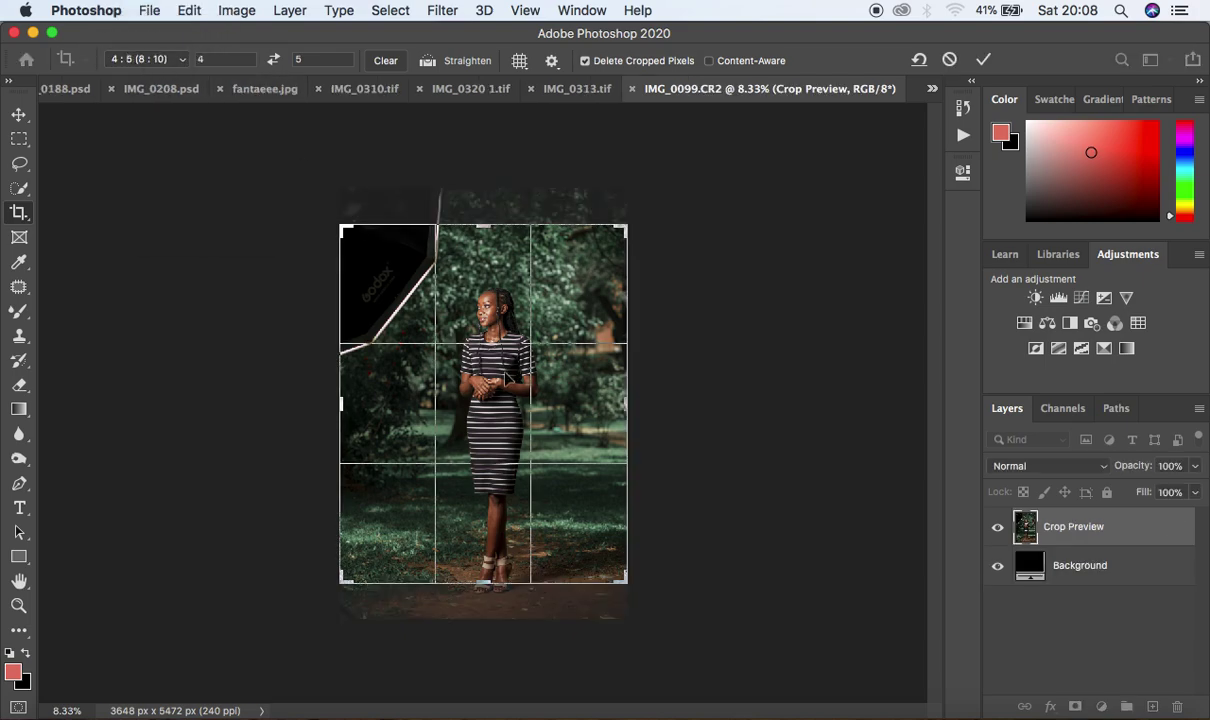
left_click_drag(478, 372, 499, 357)
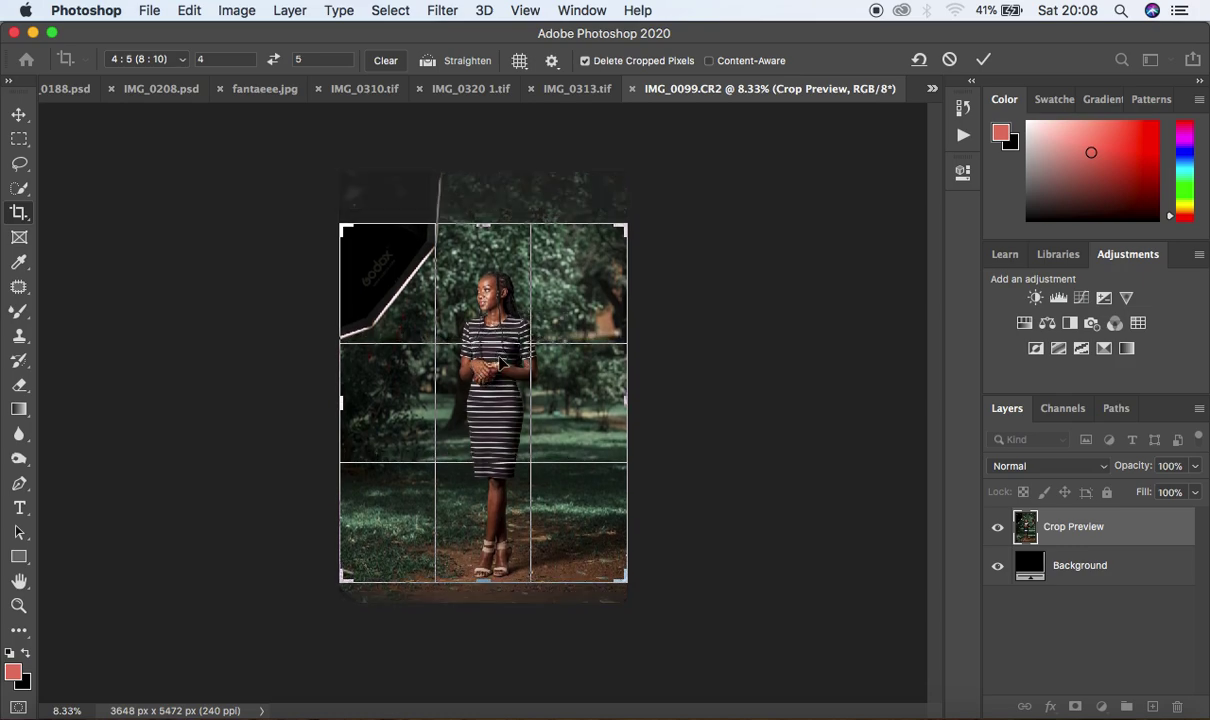
key("Return")
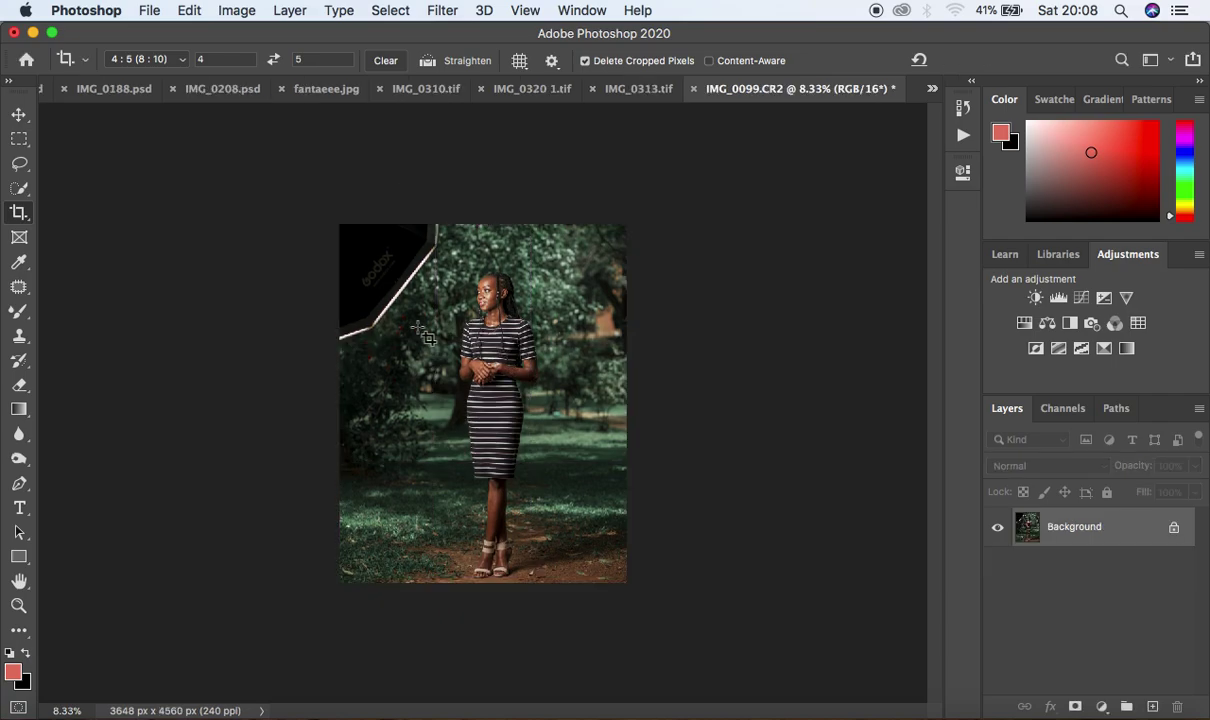
- Choose the Spot Healing Brush and duplicate the background onto a new layer for retouching
key("super+plus")
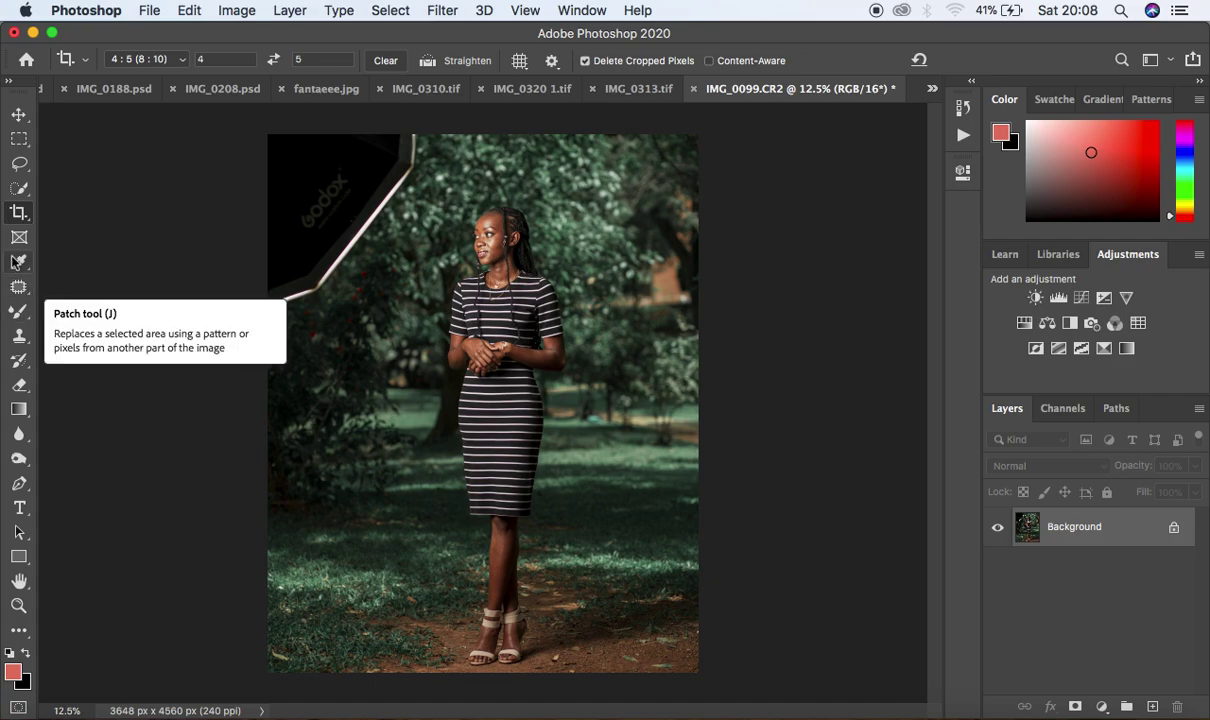
left_click(22, 289)
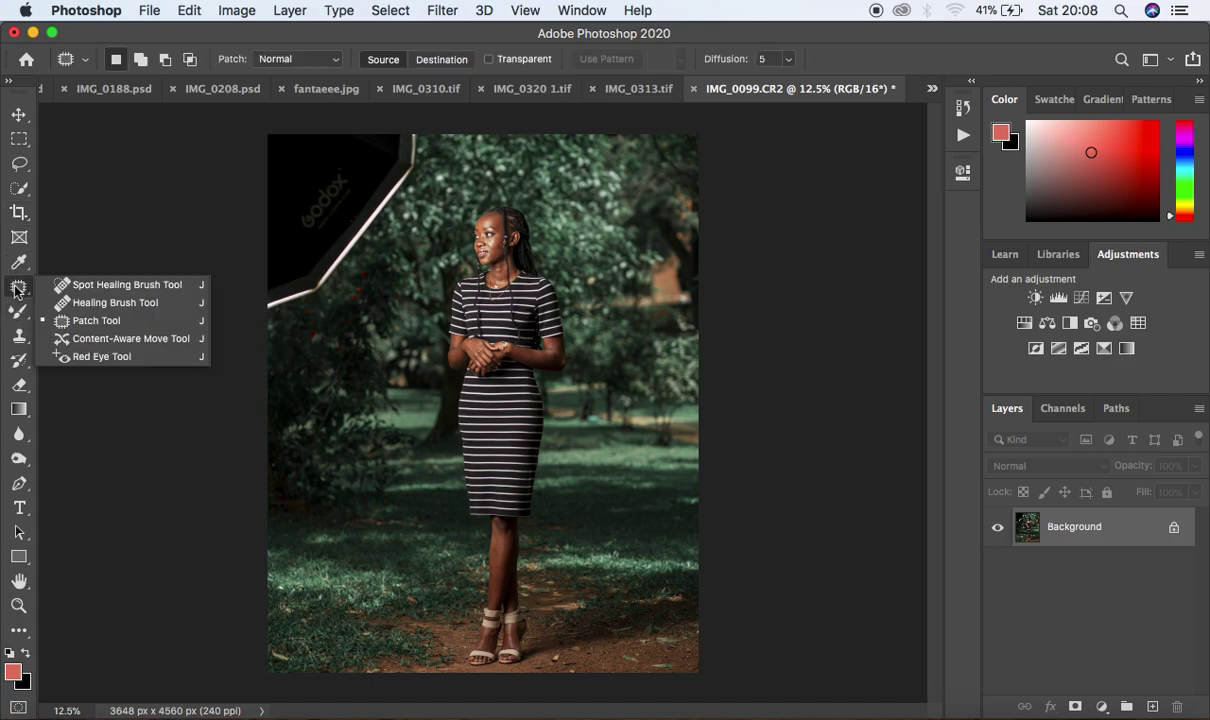
left_click(66, 284)
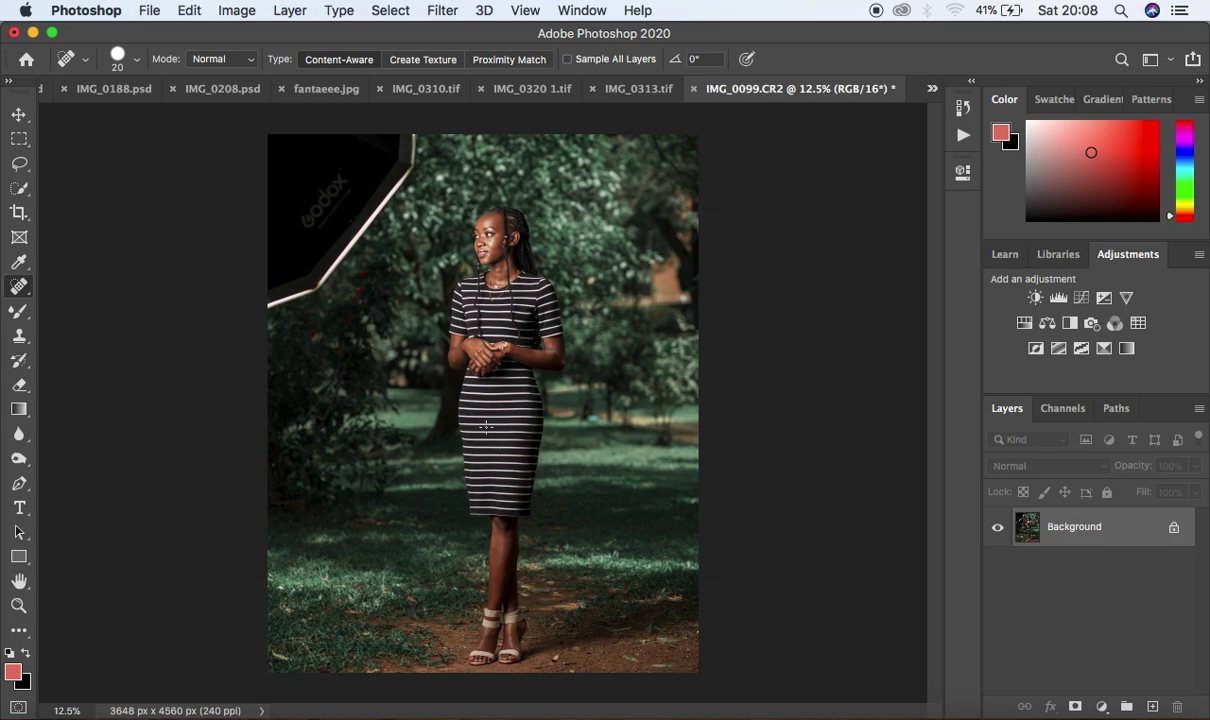
key("super+j")
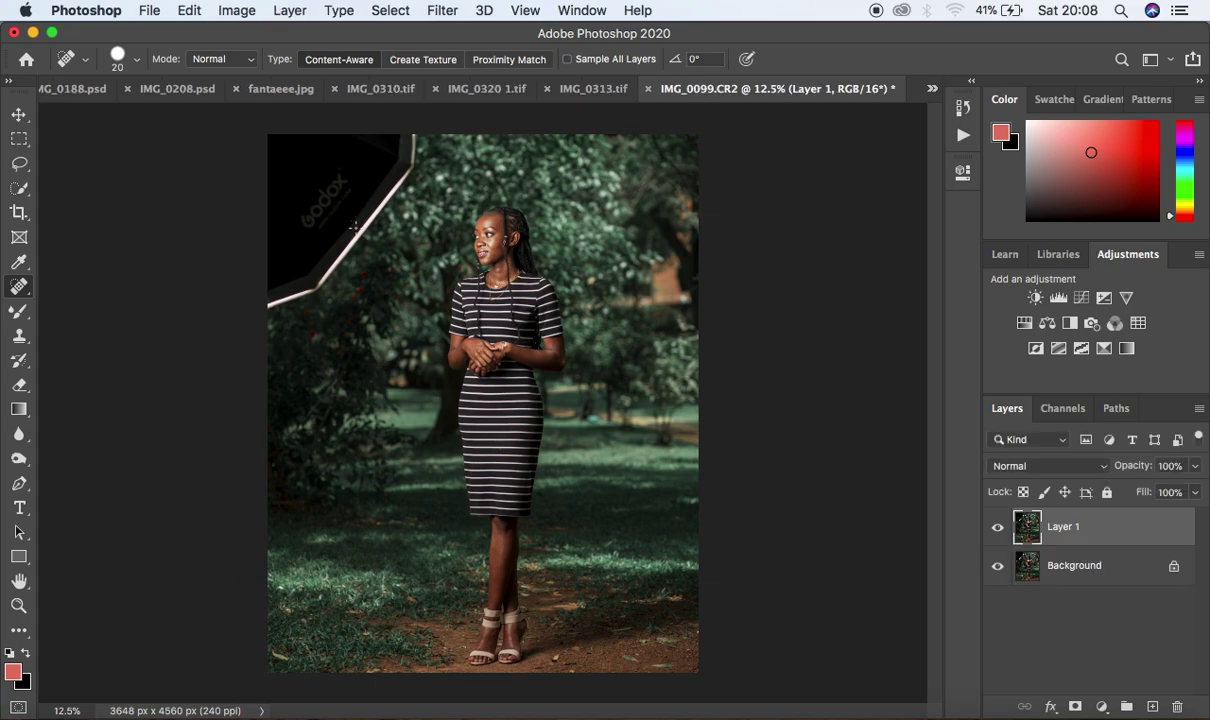
- Heal away the bright rim of the softbox with the Spot Healing Brush at size 400
key("bracketright")
key("bracketright")
key("bracketright")
key("bracketright")
key("bracketright")
key("bracketright")
key("bracketright")
key("bracketright")
key("bracketright")
key("bracketright")
key("bracketright")
key("bracketright")
key("bracketright")
key("bracketright")
mouse_move(392, 138)
left_mouse_down()
mouse_move(385, 188)
mouse_move(280, 272)
mouse_move(273, 296)
left_mouse_up()
left_click(386, 165)
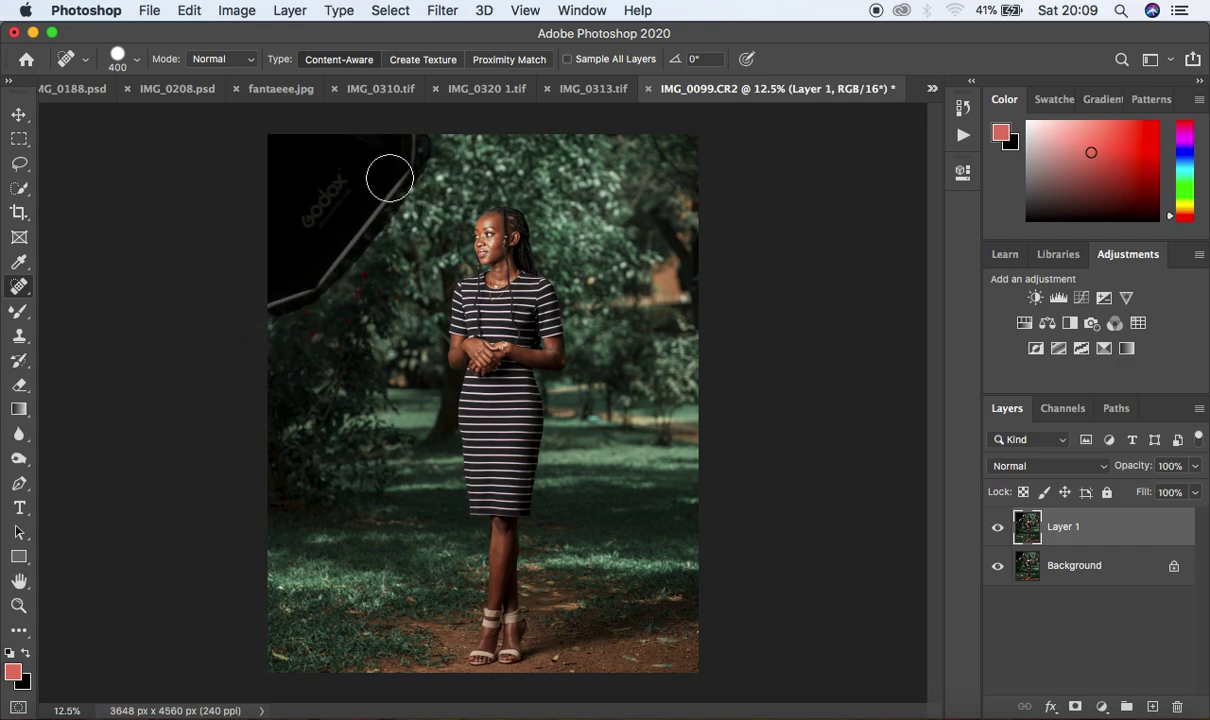
left_click(308, 270)
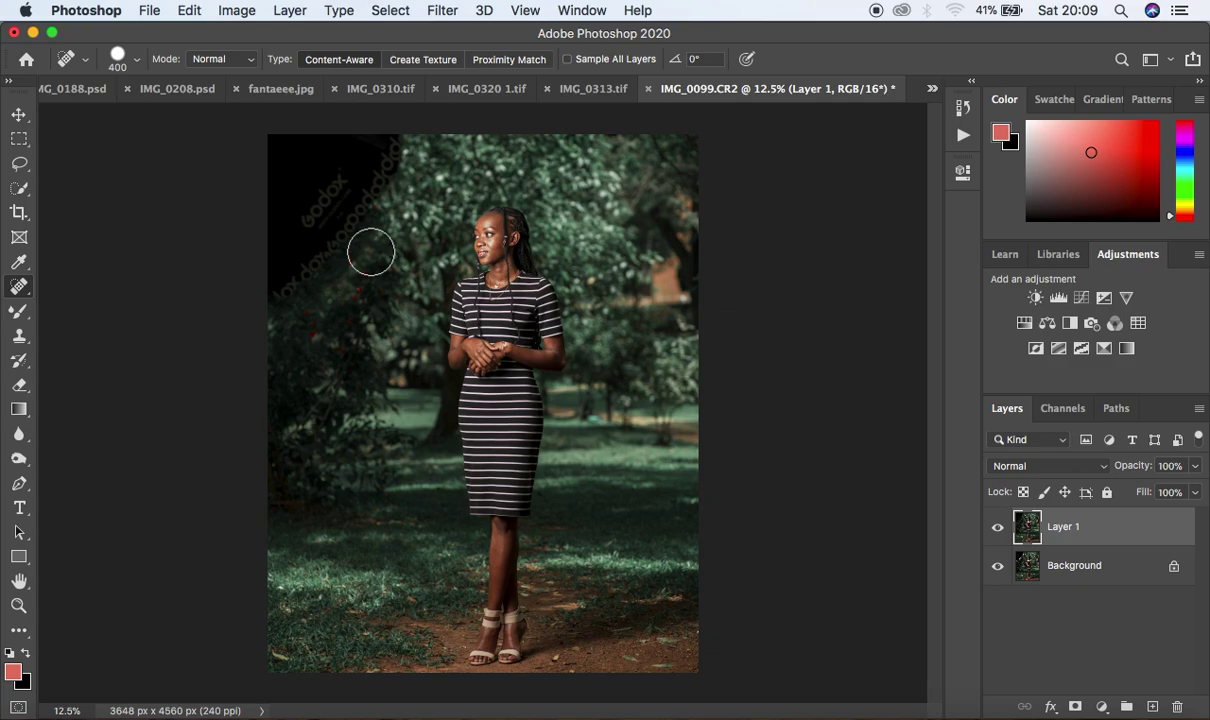
- Heal over the softbox's lower edge and the Godox lettering, undoing the first stroke and repainting it
mouse_move(386, 160)
left_mouse_down()
mouse_move(355, 220)
mouse_move(275, 281)
left_mouse_up()
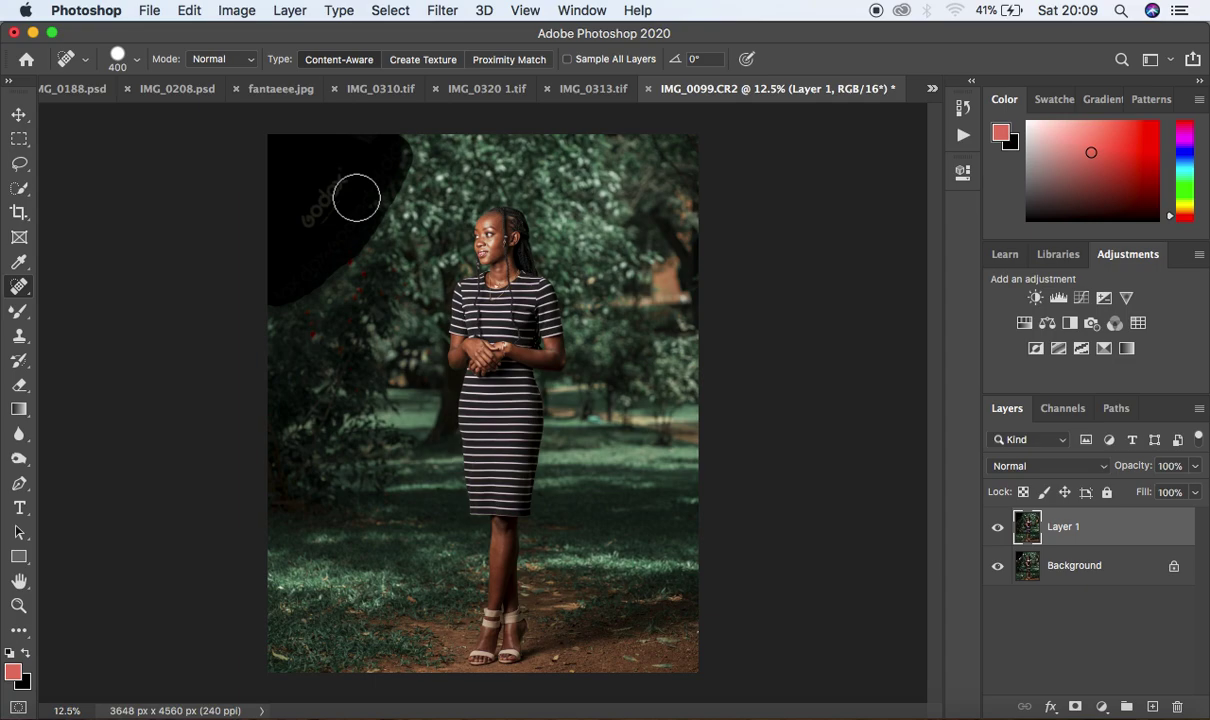
key("ctrl+z")
mouse_move(356, 198)
left_mouse_down()
mouse_move(340, 246)
mouse_move(290, 271)
left_mouse_up()
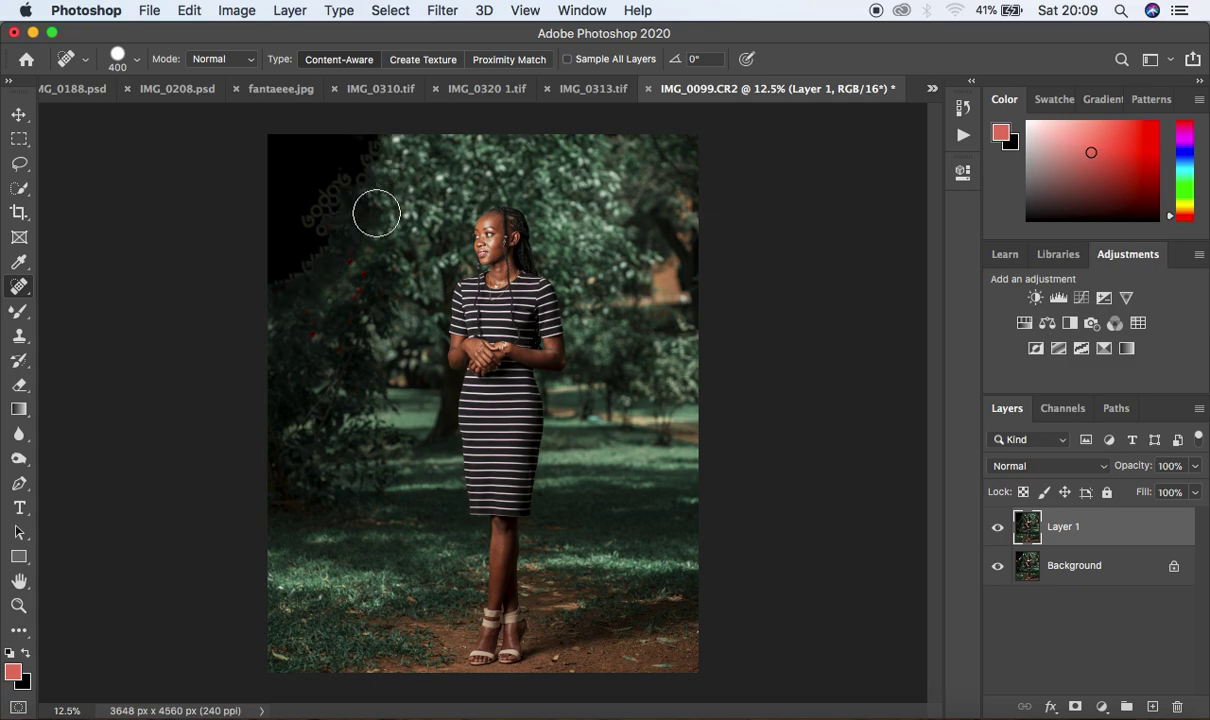
mouse_move(376, 213)
left_mouse_down()
mouse_move(311, 230)
mouse_move(286, 262)
left_mouse_up()
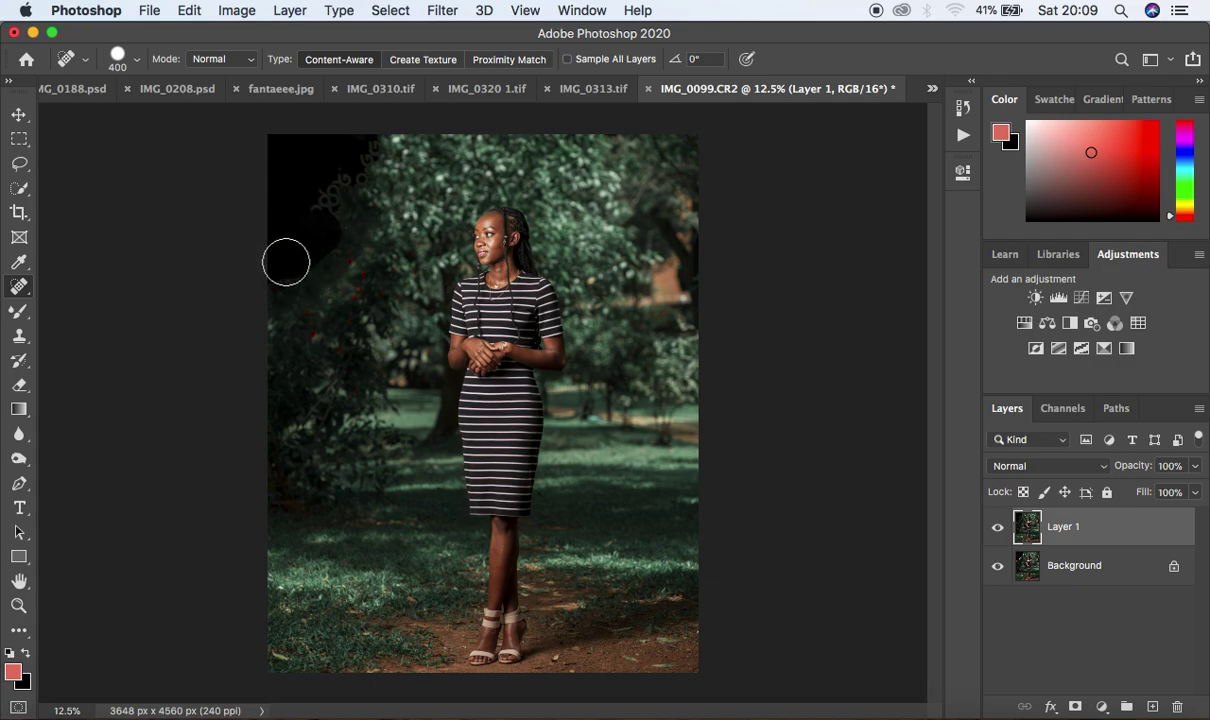
left_click(372, 152)
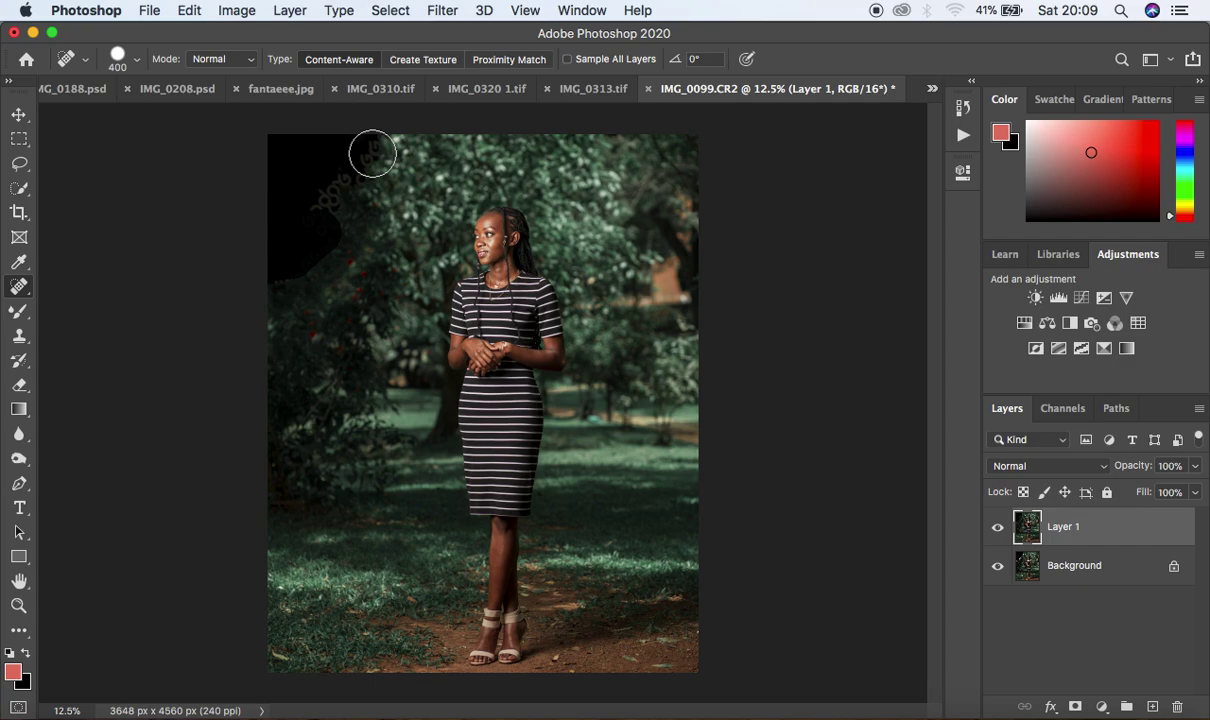
mouse_move(288, 228)
left_mouse_down()
mouse_move(326, 198)
mouse_move(328, 211)
mouse_move(373, 157)
left_mouse_up()
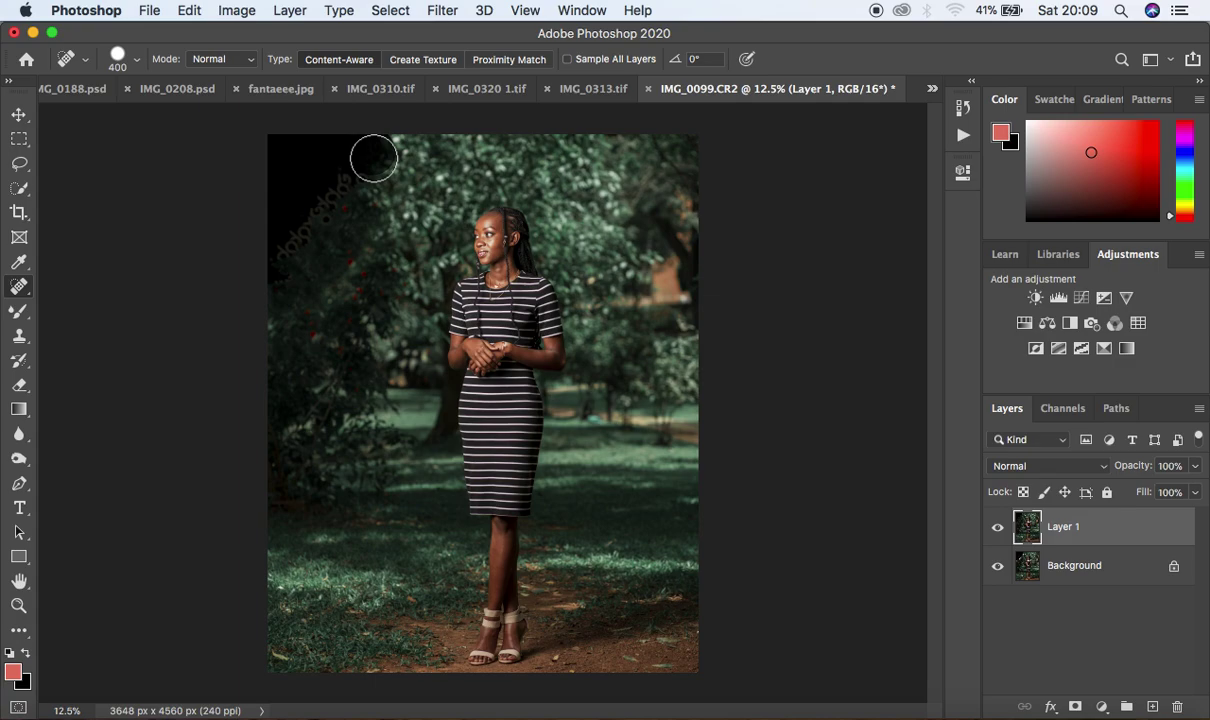
- Enlarge the healing brush to 500 and replace the remaining dark softbox area with foliage
key("bracketright")
left_click_drag(372, 157, 283, 246)
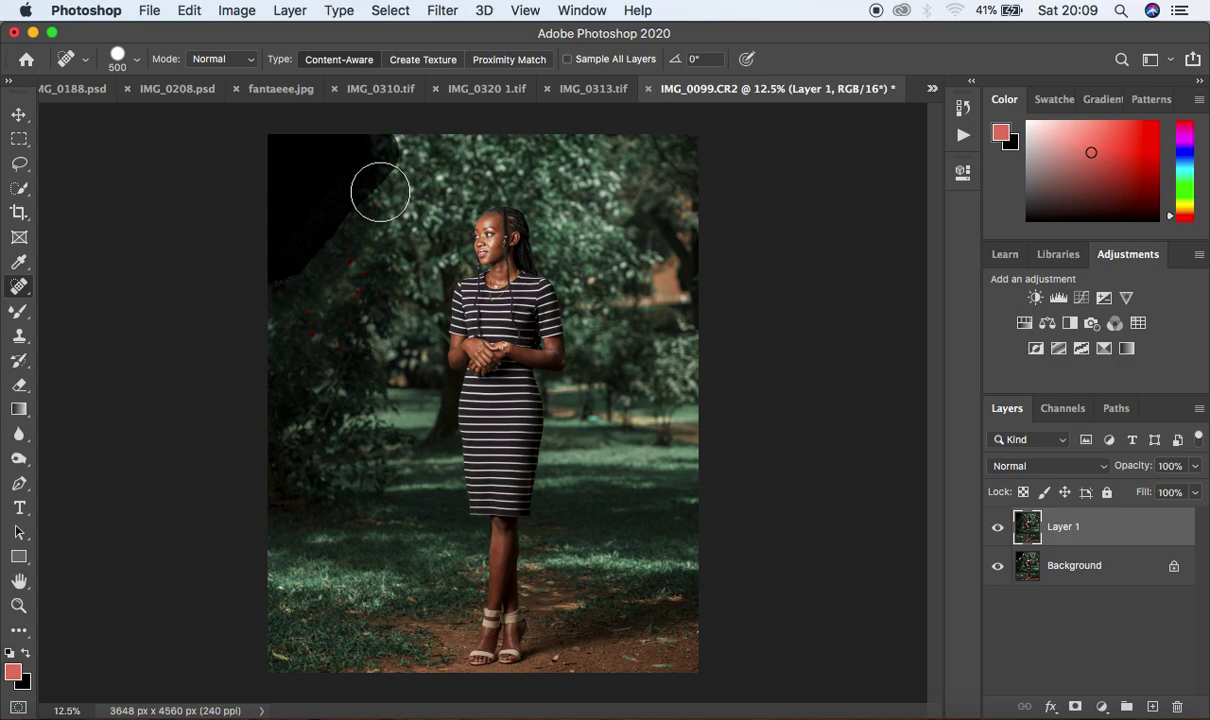
mouse_move(380, 192)
left_mouse_down()
mouse_move(406, 129)
mouse_move(392, 182)
mouse_move(302, 213)
mouse_move(375, 147)
mouse_move(373, 169)
mouse_move(315, 213)
mouse_move(343, 154)
mouse_move(297, 193)
mouse_move(282, 193)
mouse_move(278, 156)
mouse_move(346, 146)
left_mouse_up()
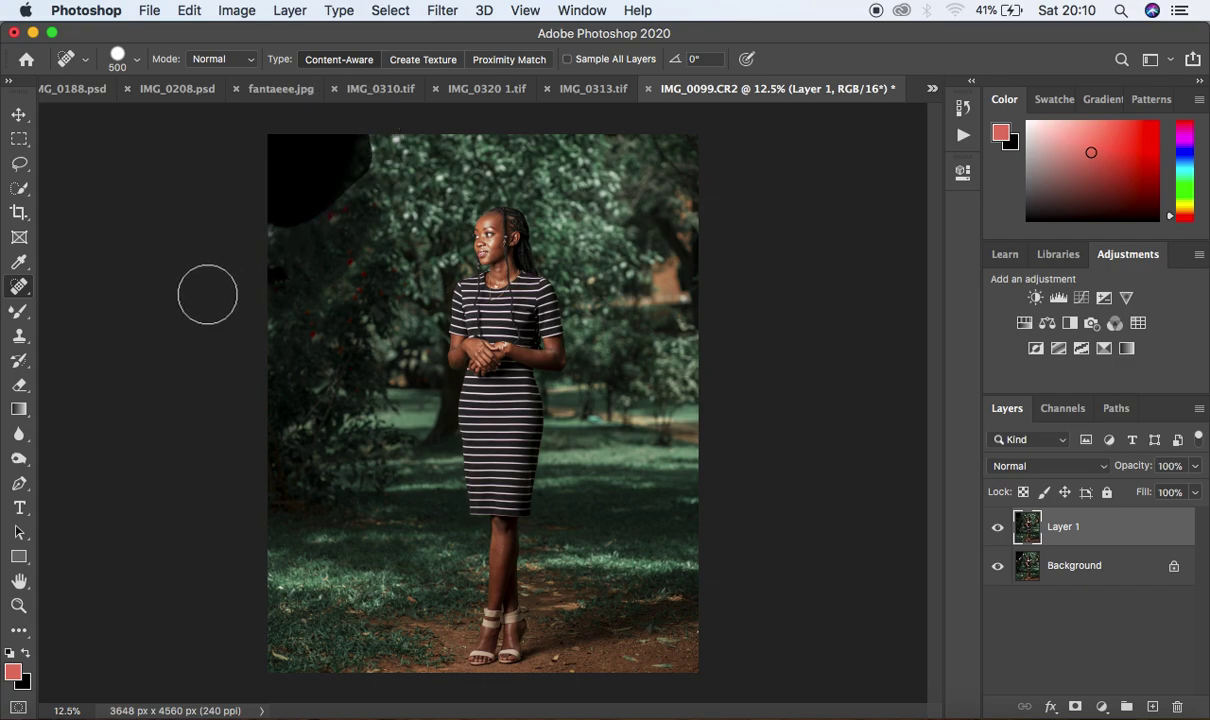
left_click(271, 229)
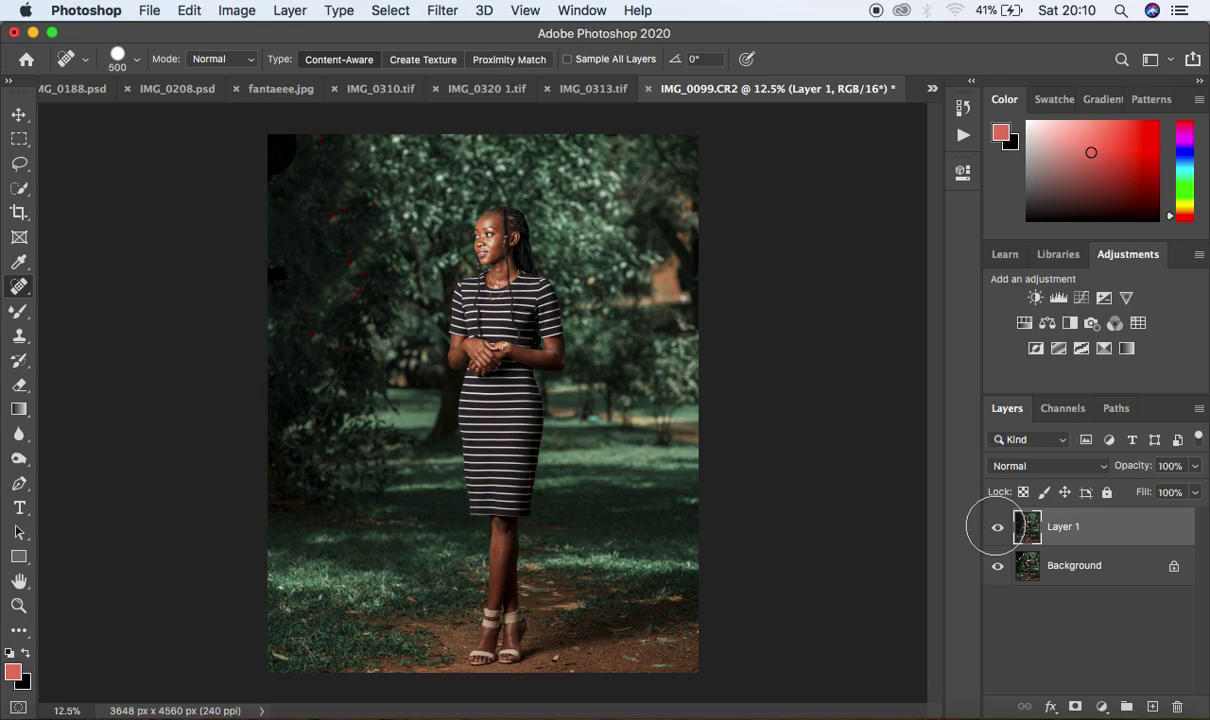
- Compare the softbox removal with the original photo by toggling Layer 1's visibility and viewing the whole image
left_click(997, 527)
left_click(997, 527)
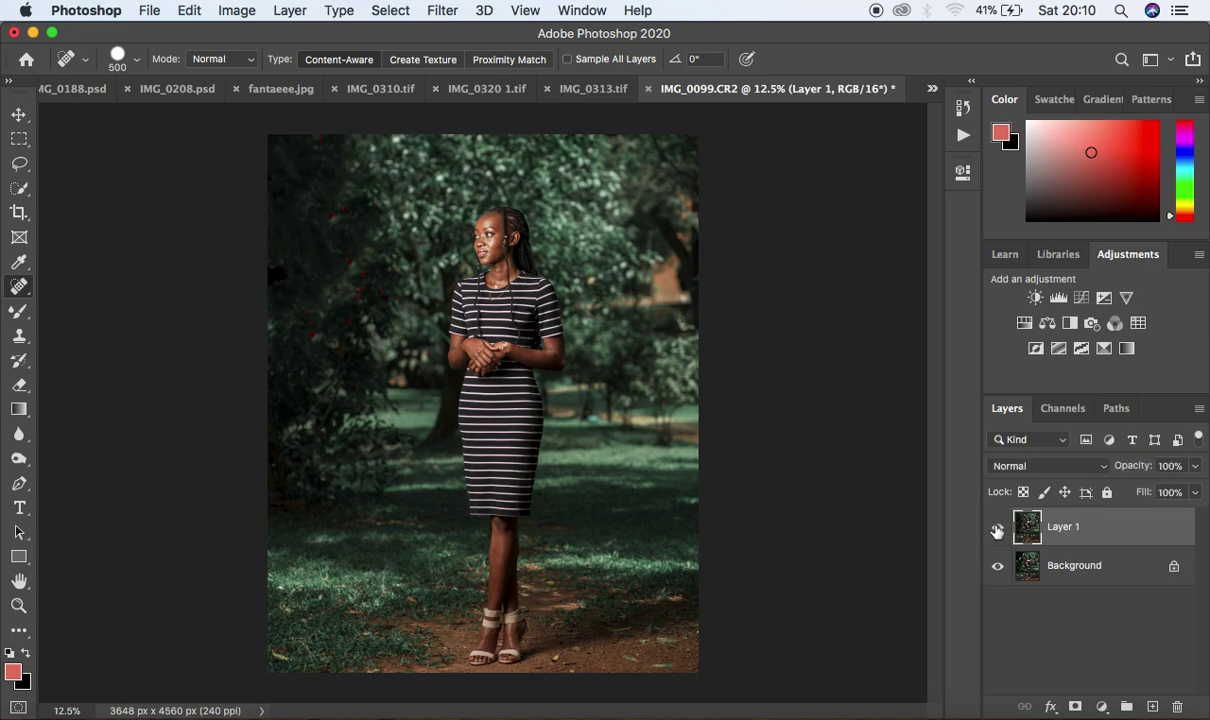
left_click(997, 527)
left_click(997, 527)
left_click(997, 527)
left_click(997, 527)
key("super+minus")
key("super+minus")
key("super+equal")
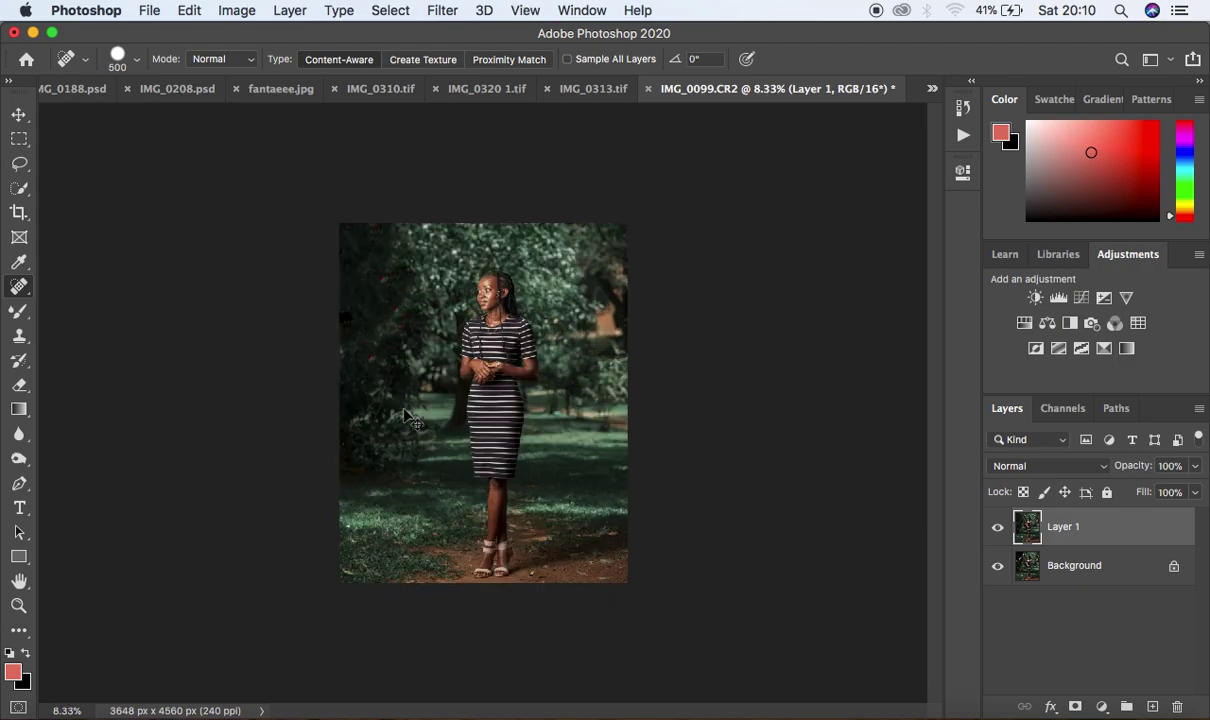
key("super+equal")
key("super+minus")
- Remove the blemishes on the chin and lower cheek with the Spot Healing Brush at size 10
key("super+plus")
key("super+plus")
key("super+plus")
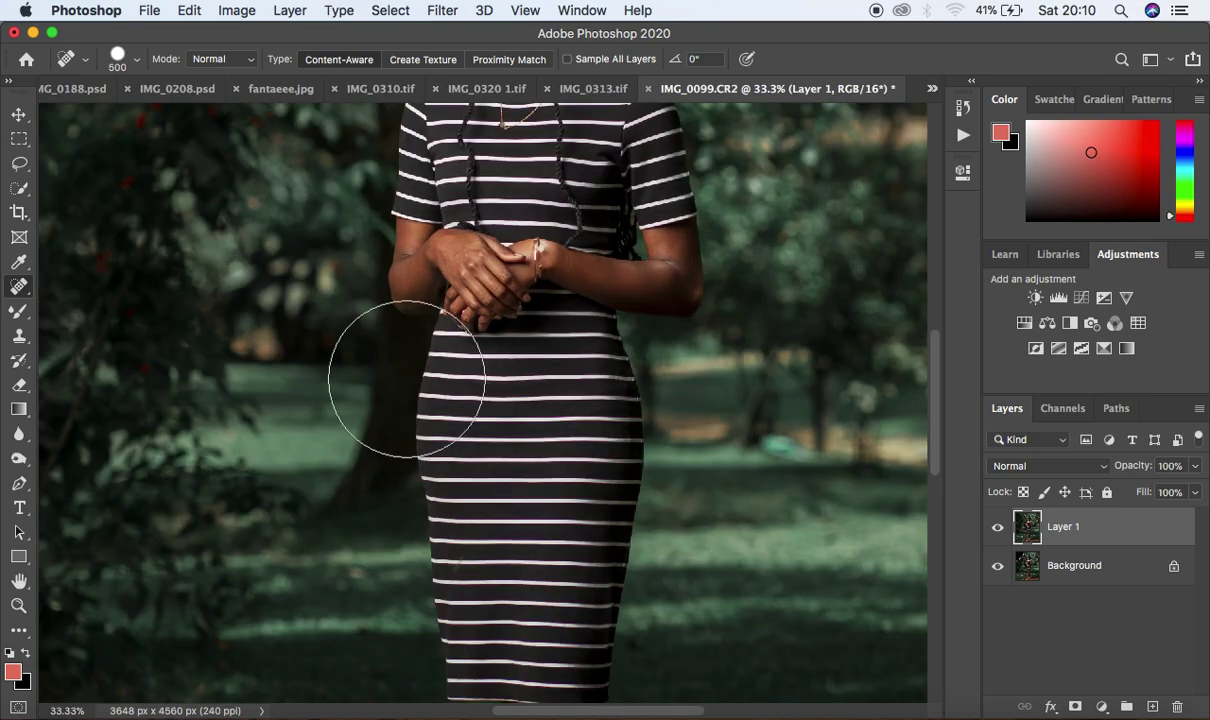
key("bracketleft")
key("bracketleft")
key("bracketleft")
key("bracketleft")
key("bracketleft")
key("bracketleft")
key("bracketleft")
key("bracketleft")
key("bracketleft")
key("bracketleft")
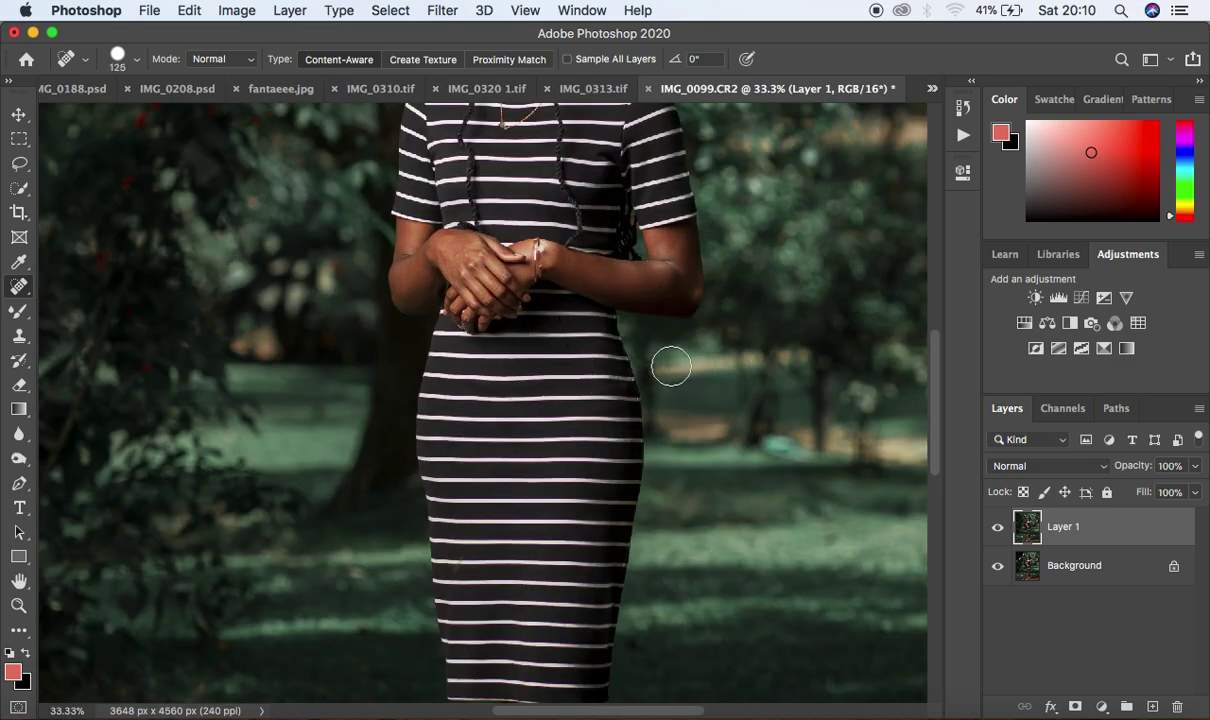
key("bracketleft")
key("bracketleft")
key("bracketleft")
key("bracketleft")
key("bracketleft")
left_click_drag(937, 418, 934, 335)
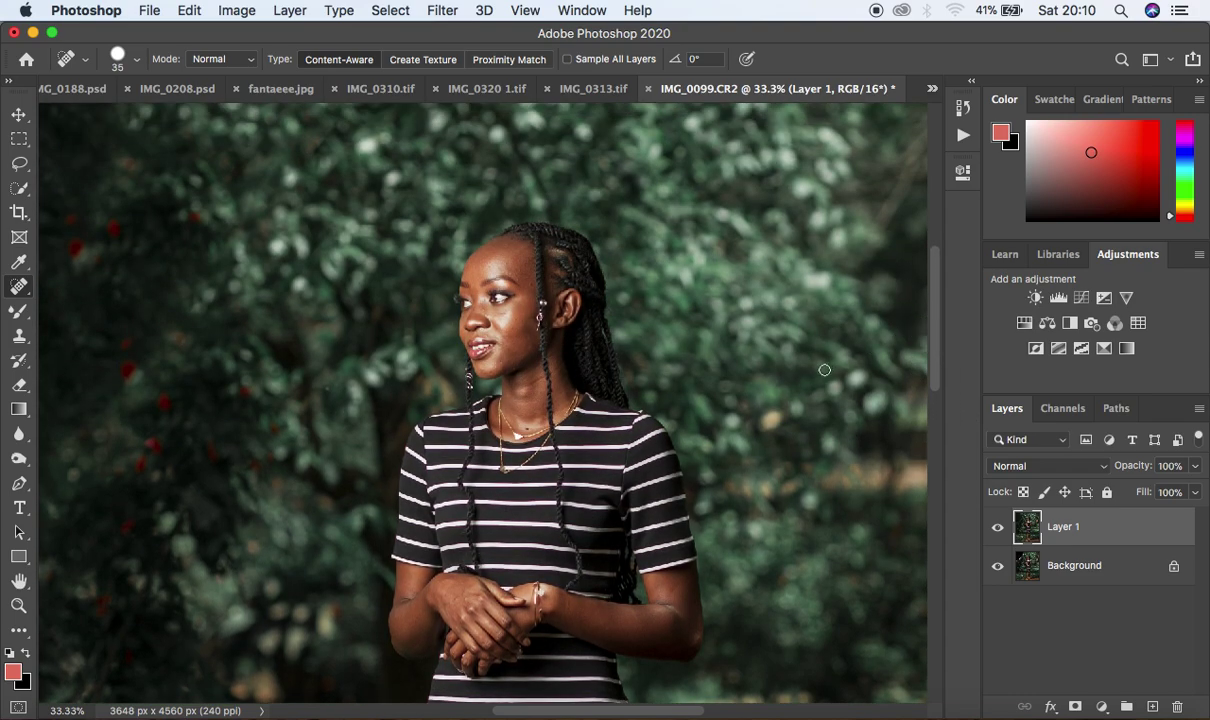
key("super+plus")
key("super+plus")
key("super+plus")
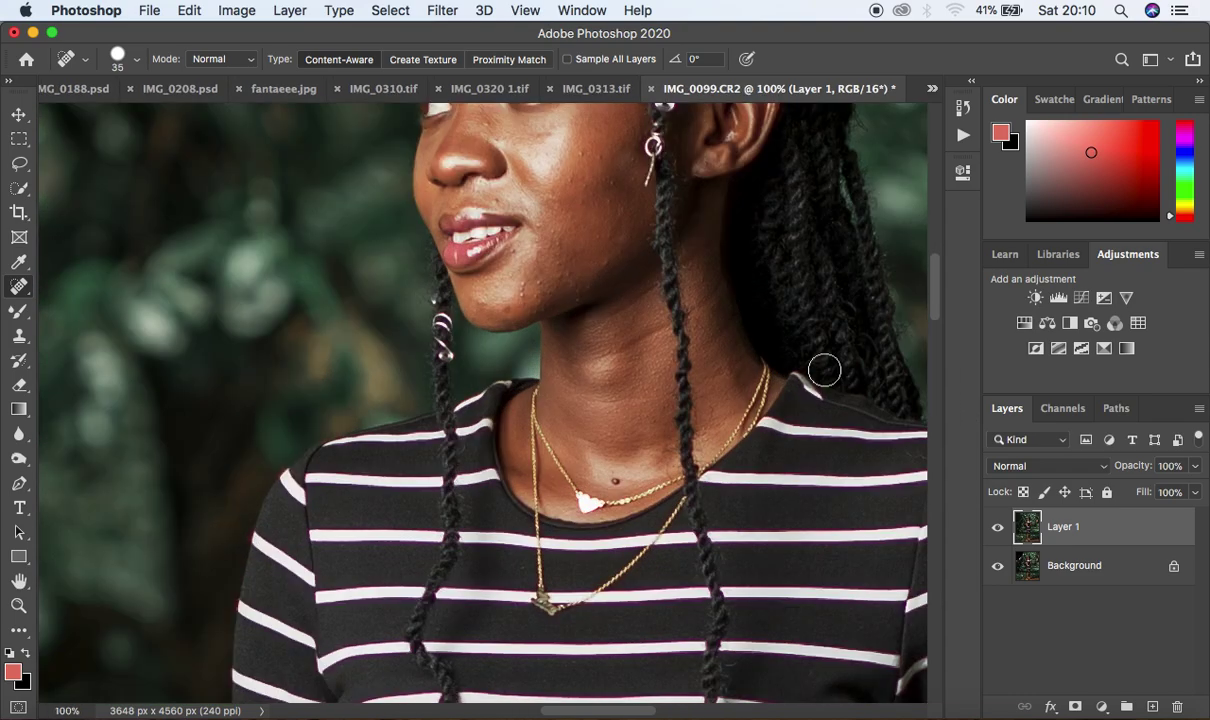
key("bracketleft")
key("bracketleft")
key("bracketleft")
left_click(559, 241)
left_click(553, 238)
left_click(536, 285)
left_click_drag(521, 292, 527, 273)
left_click(530, 300)
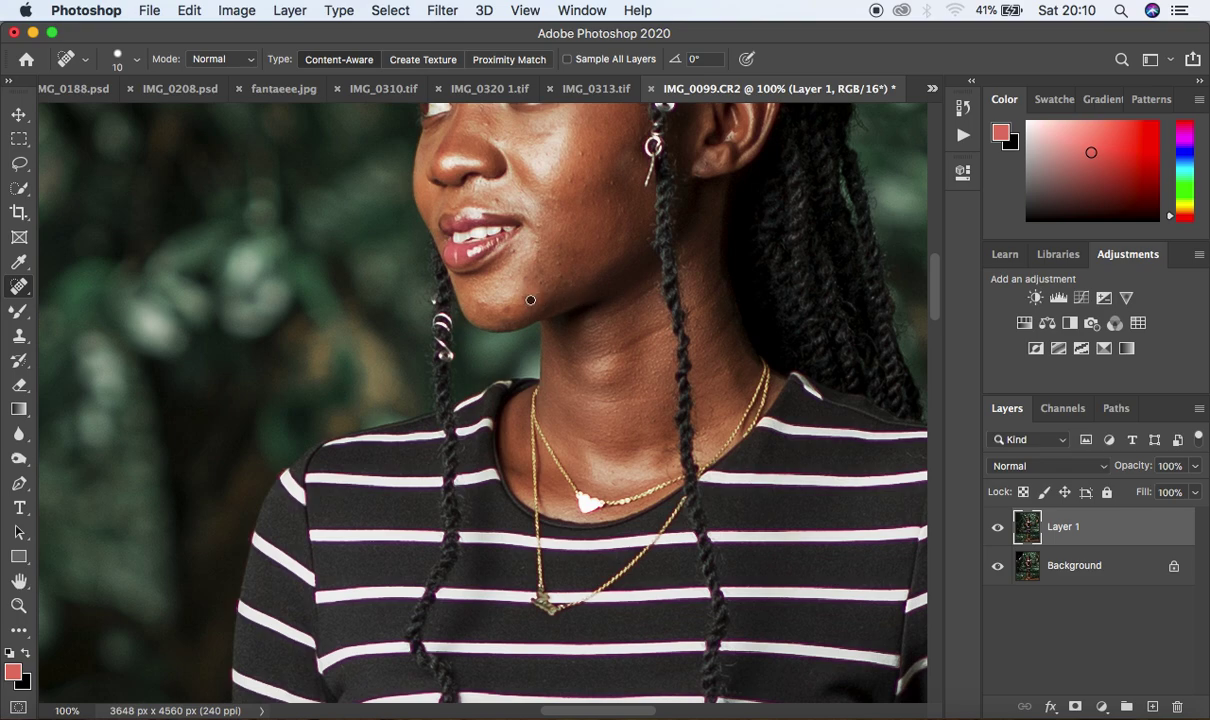
- Heal the small spots on the cheek, above the upper lip and beside the mouth
left_click(611, 185)
left_click(470, 191)
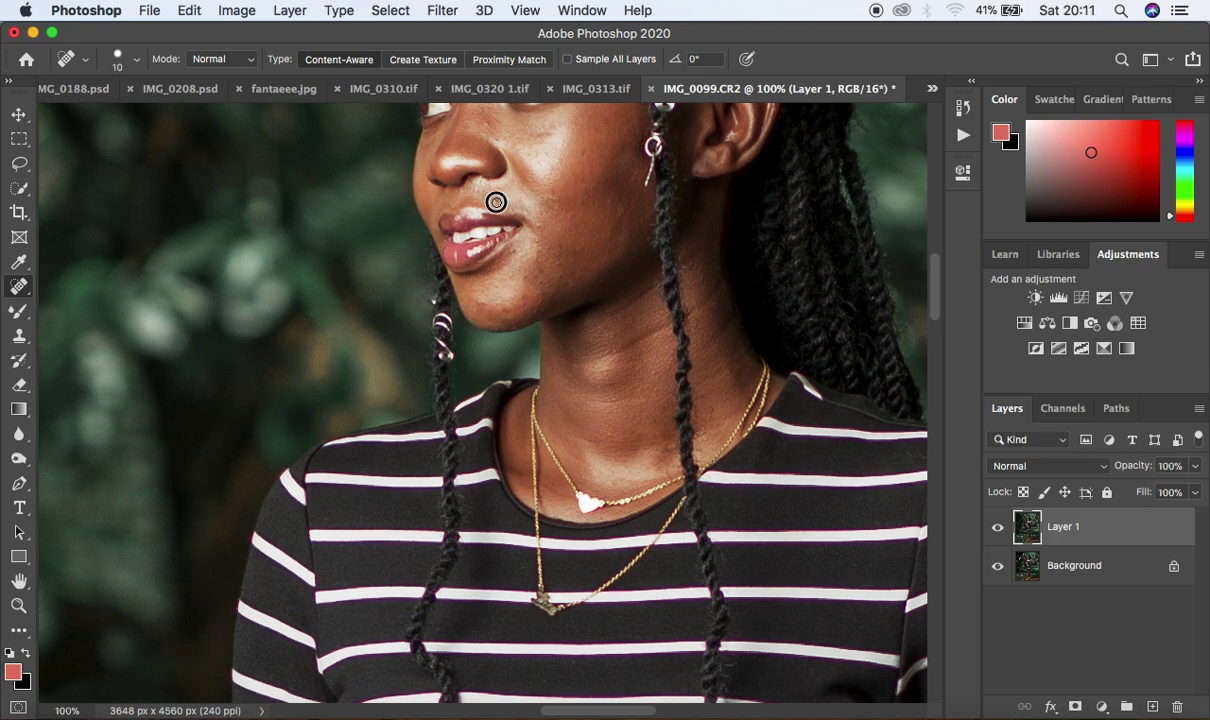
left_click(531, 252)
left_click(543, 262)
- Heal the remaining small spots on the forehead, lower face and cheek
left_click_drag(938, 291, 937, 264)
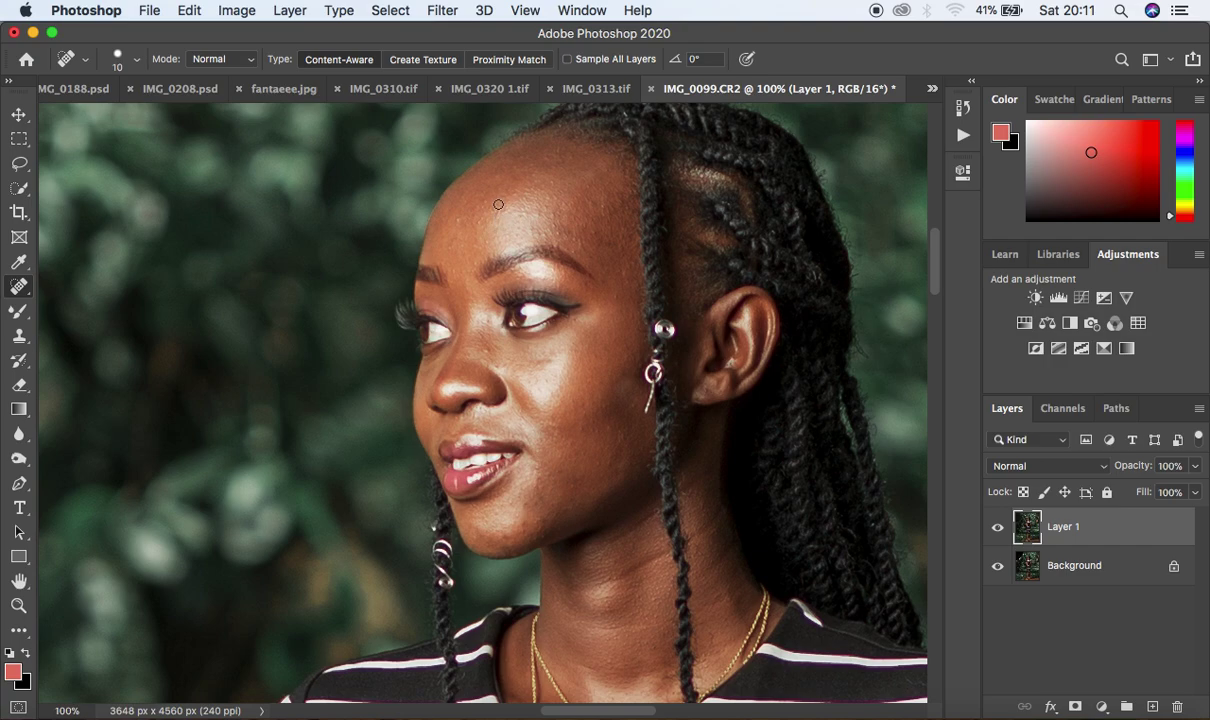
left_click(554, 175)
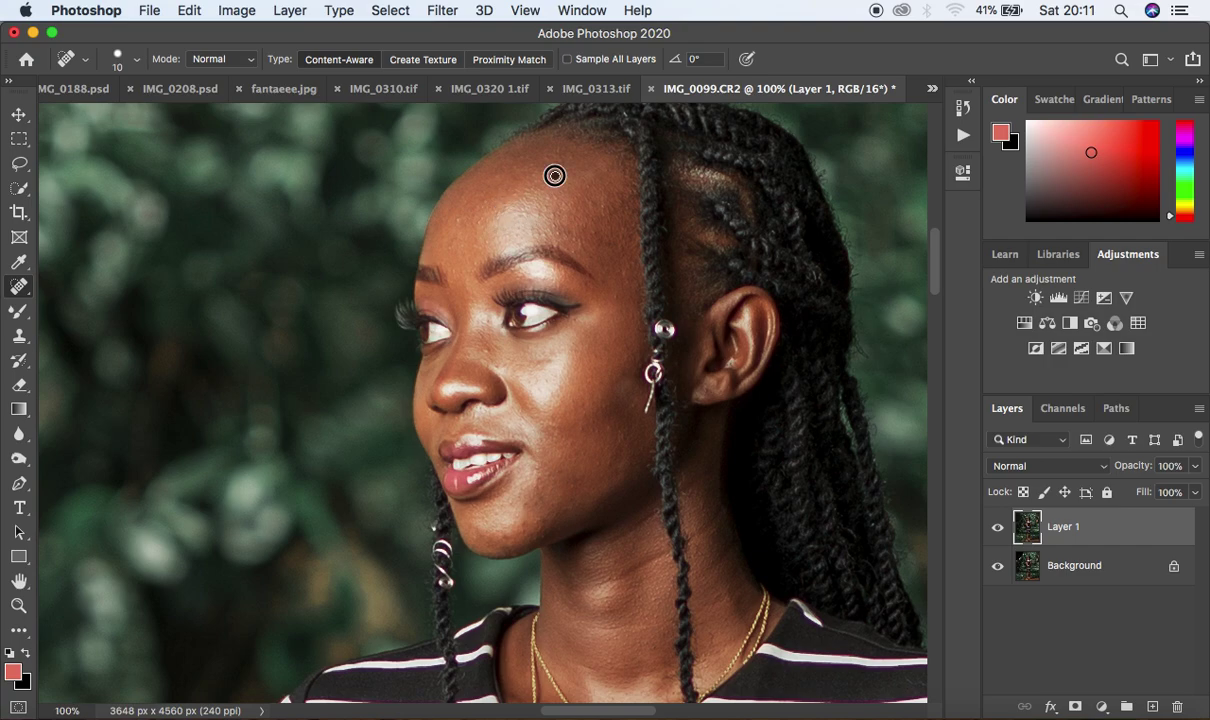
left_click(458, 220)
left_click(540, 499)
left_click(583, 425)
- Examine the retouched portrait as a whole
key("super+minus")
key("super+minus")
key("super+minus")
key("super+minus")
key("super+minus")
key("super+minus")
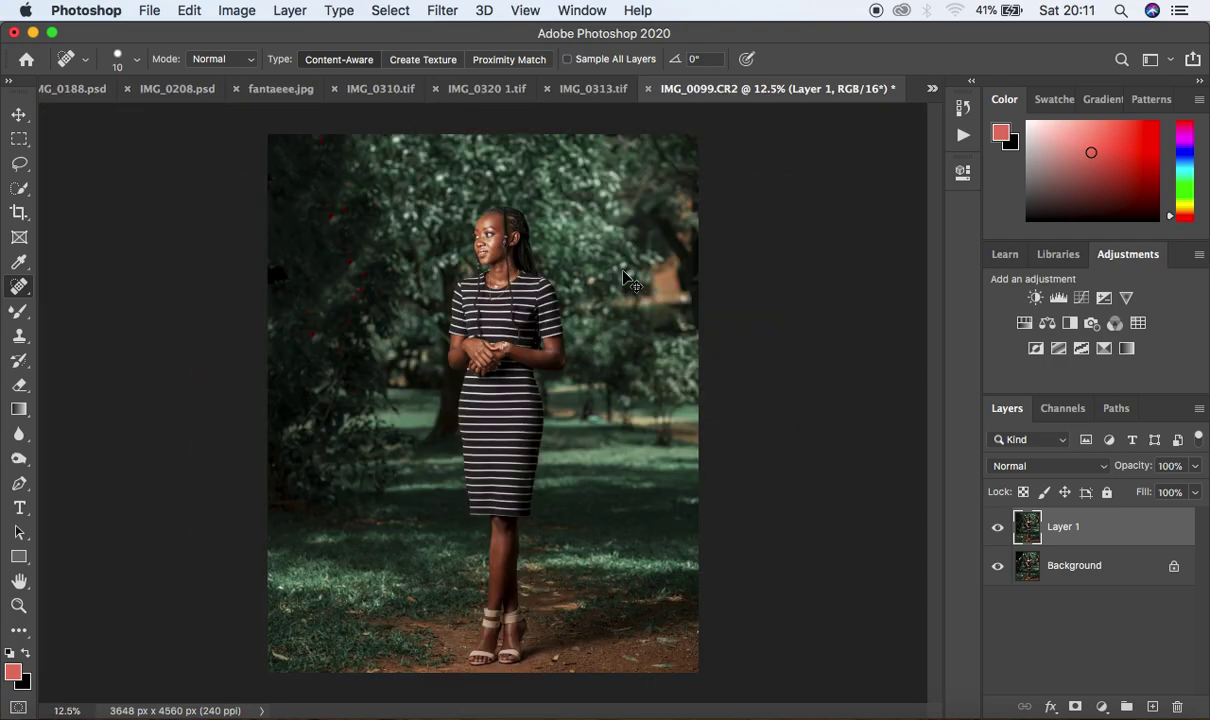
key("super+plus")
key("super+minus")
- Switch to the Quick Selection tool and postpone the system update with the Try Tonight option
left_click(23, 190)
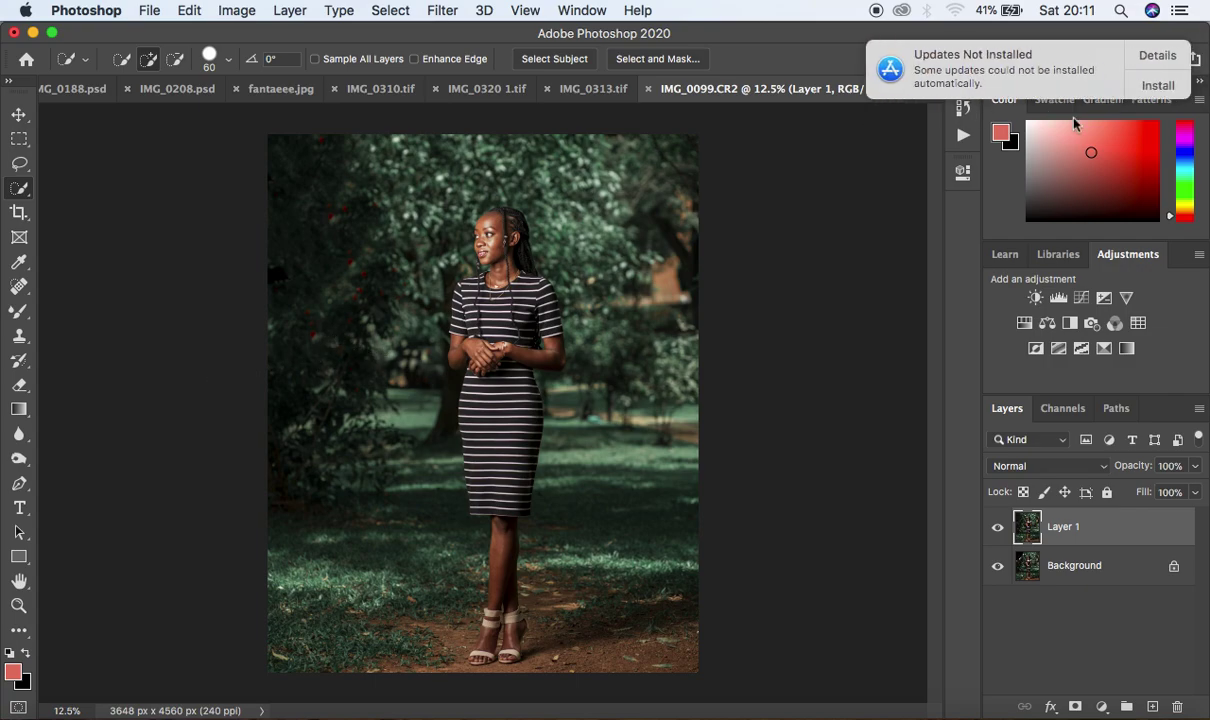
left_click(1169, 88)
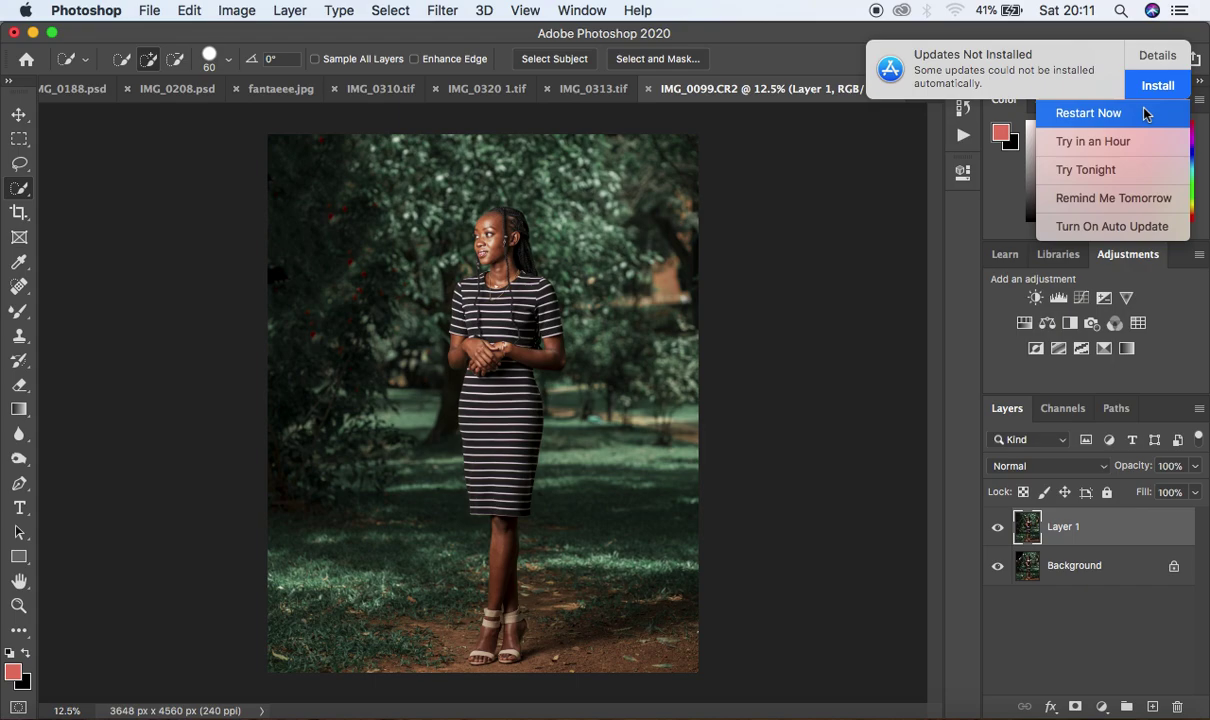
left_click(1118, 169)
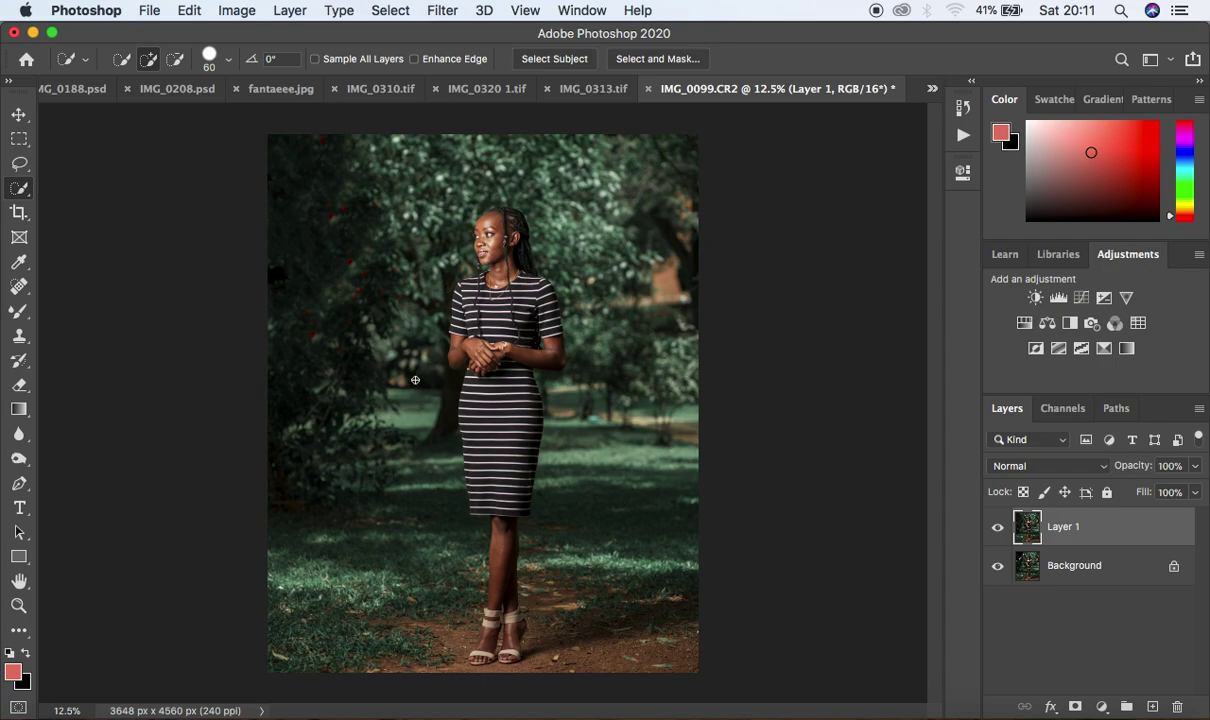
- Select both legs and the sandals, from the dress hem down to the toes, with the Quick Selection tool
key("super+equal")
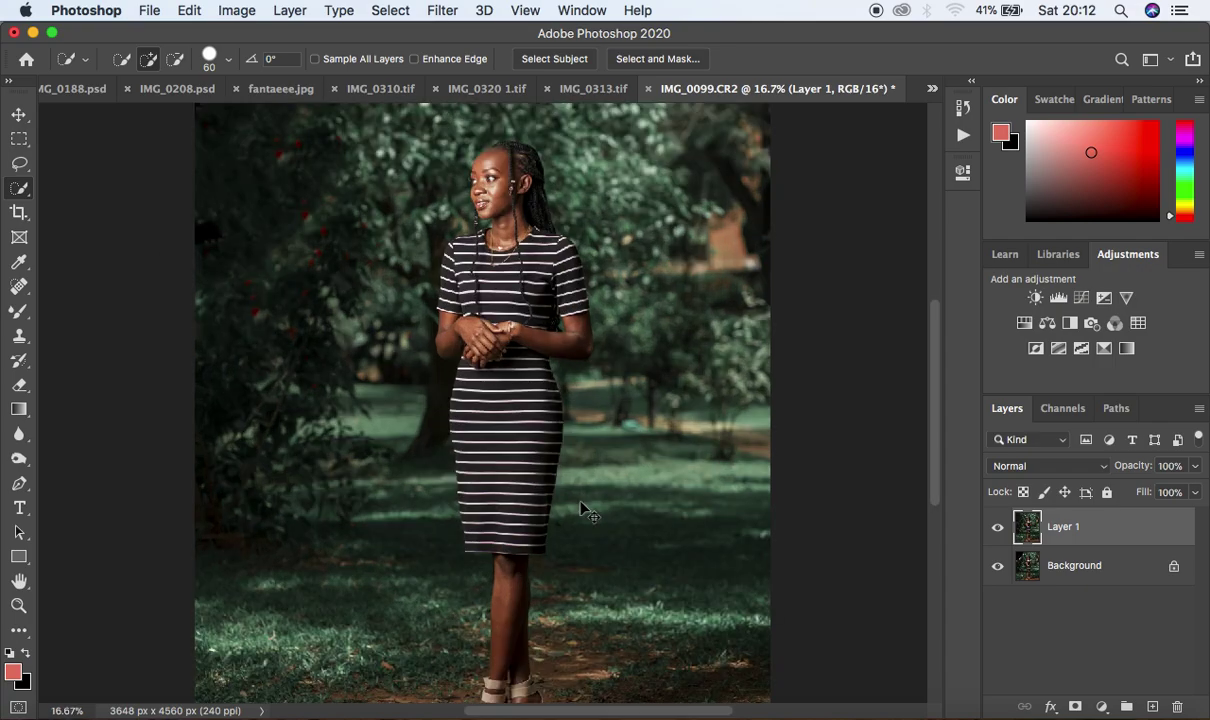
left_click_drag(587, 456, 573, 259)
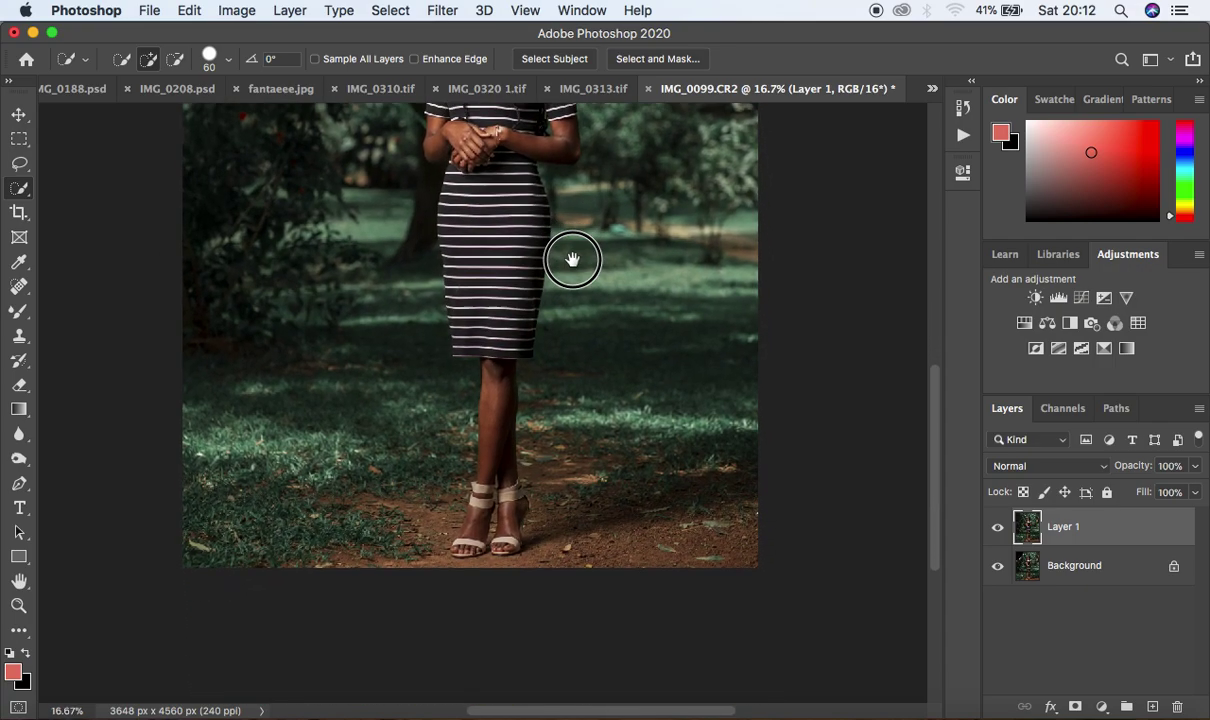
key("super+equal")
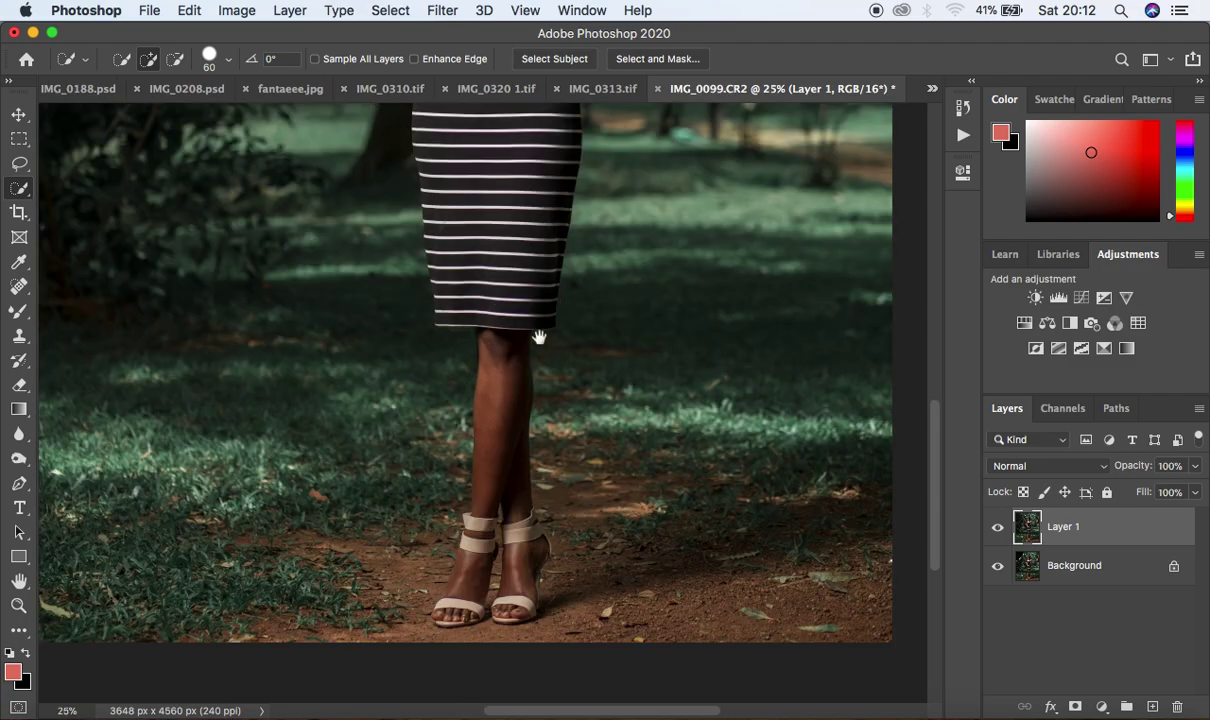
left_click_drag(539, 332, 536, 302)
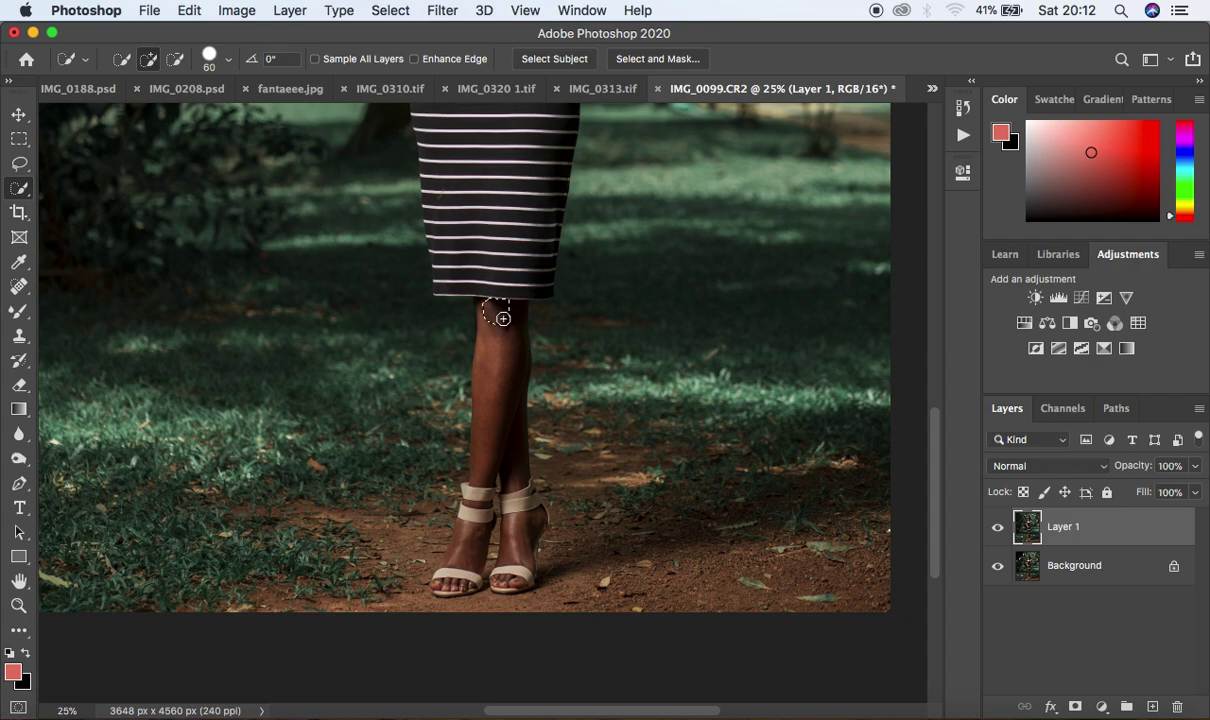
left_click_drag(494, 320, 504, 336)
left_click_drag(500, 424, 503, 457)
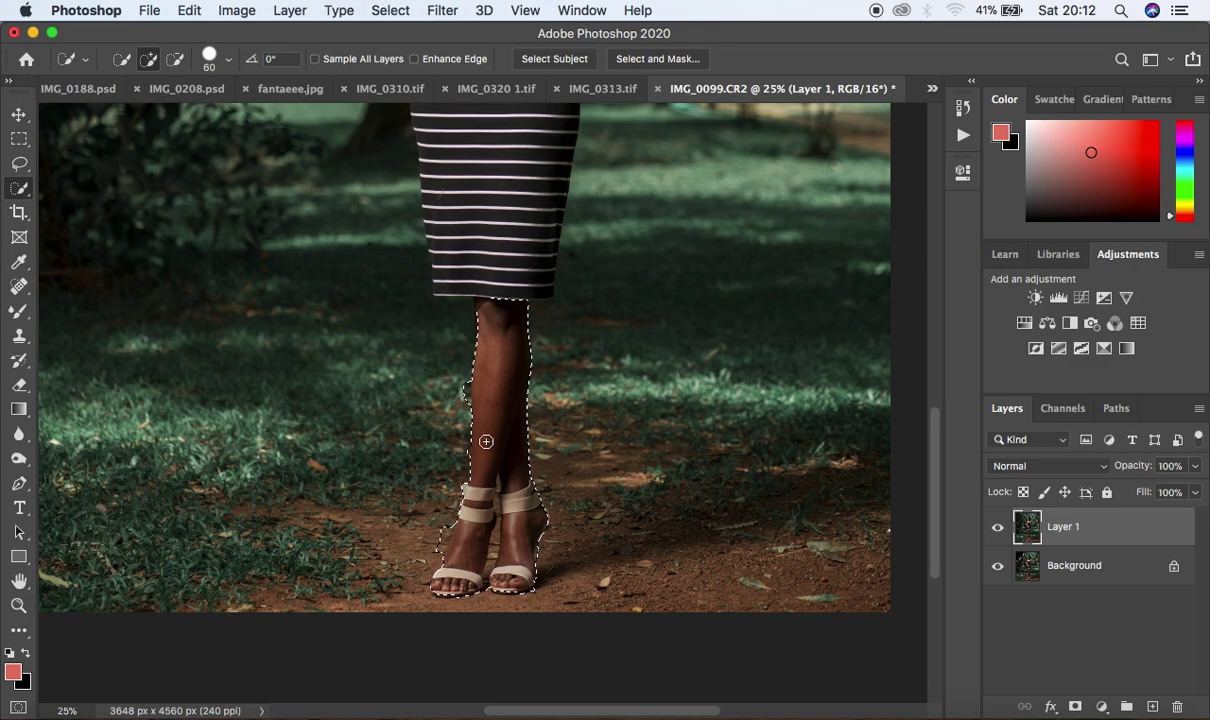
- Subtract the stray grass and ground areas along the calf and foot from the leg selection, using a 50-pixel brush
key("super+plus")
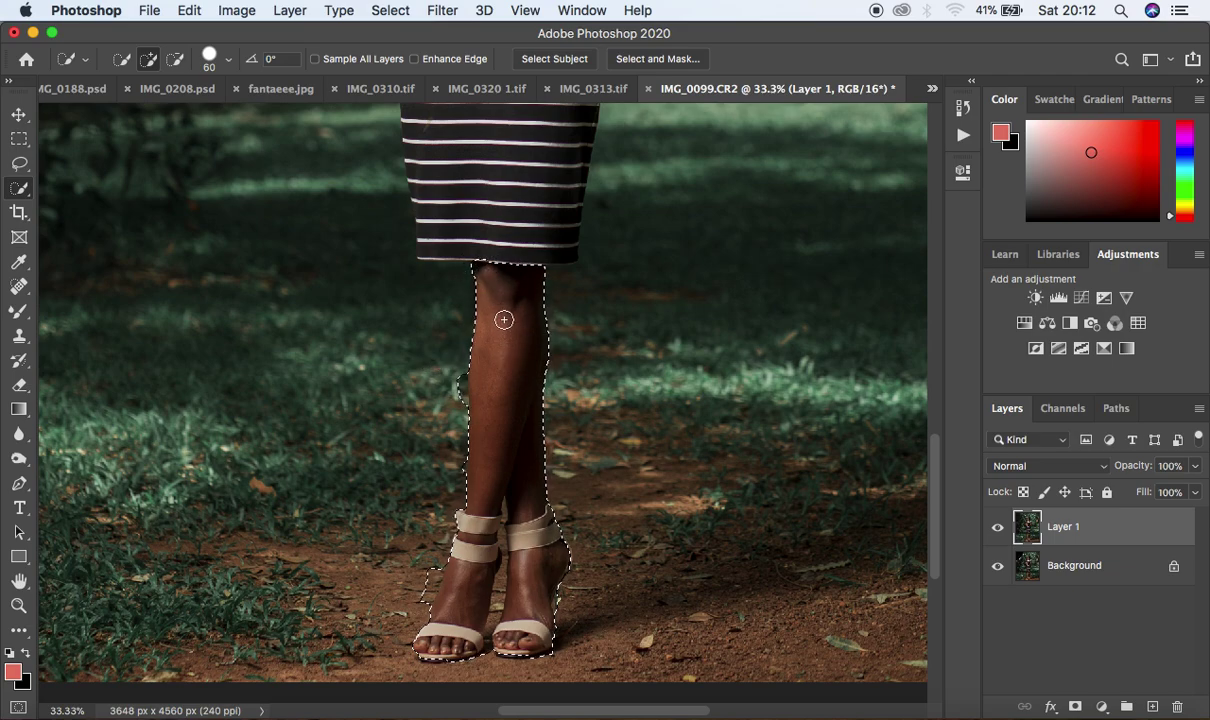
key("alt")
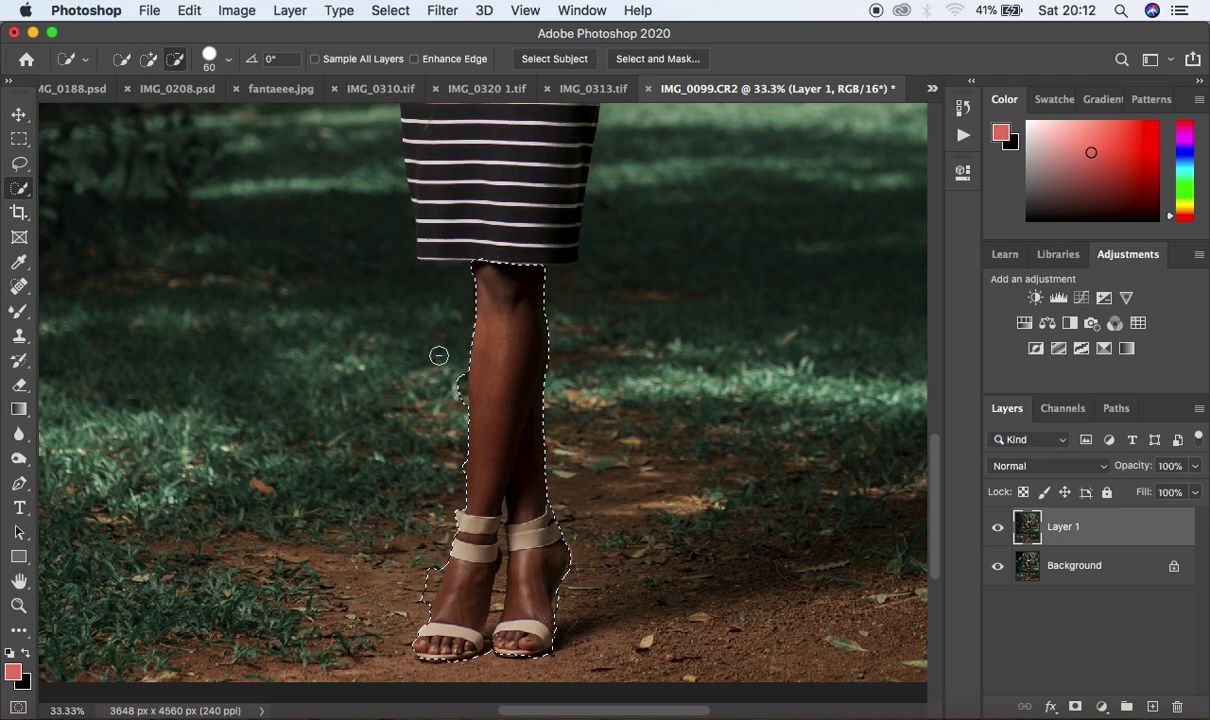
key("bracketleft")
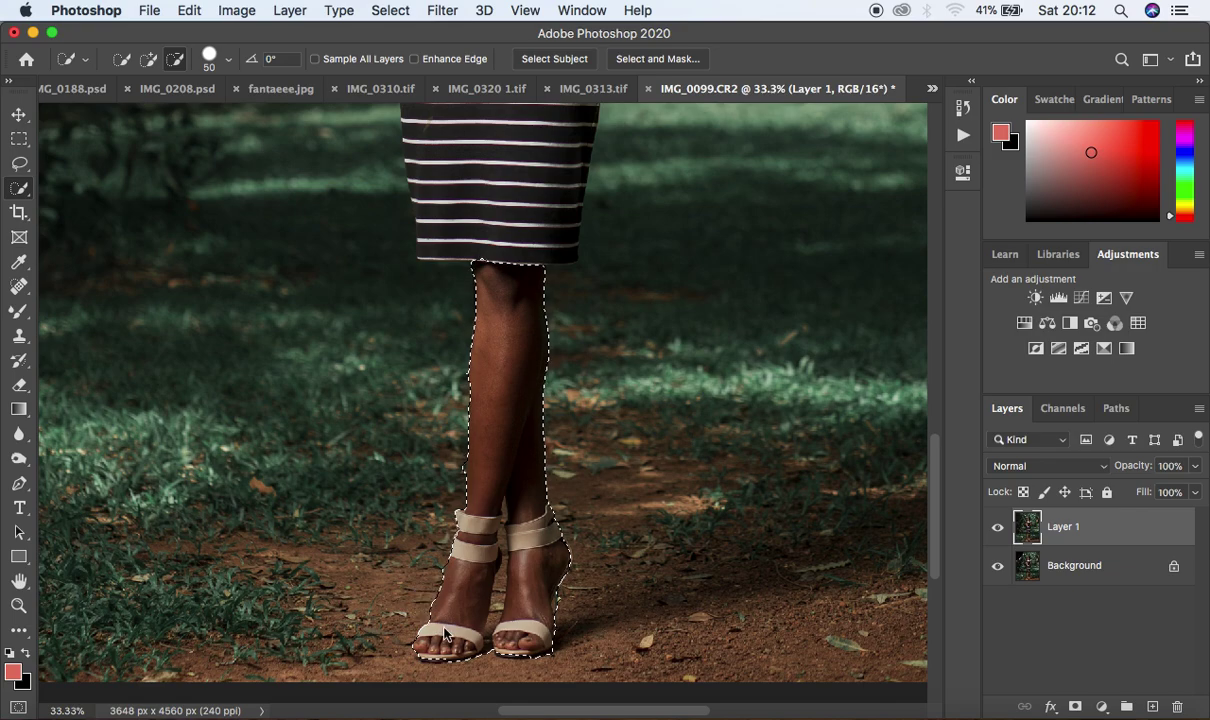
key("alt")
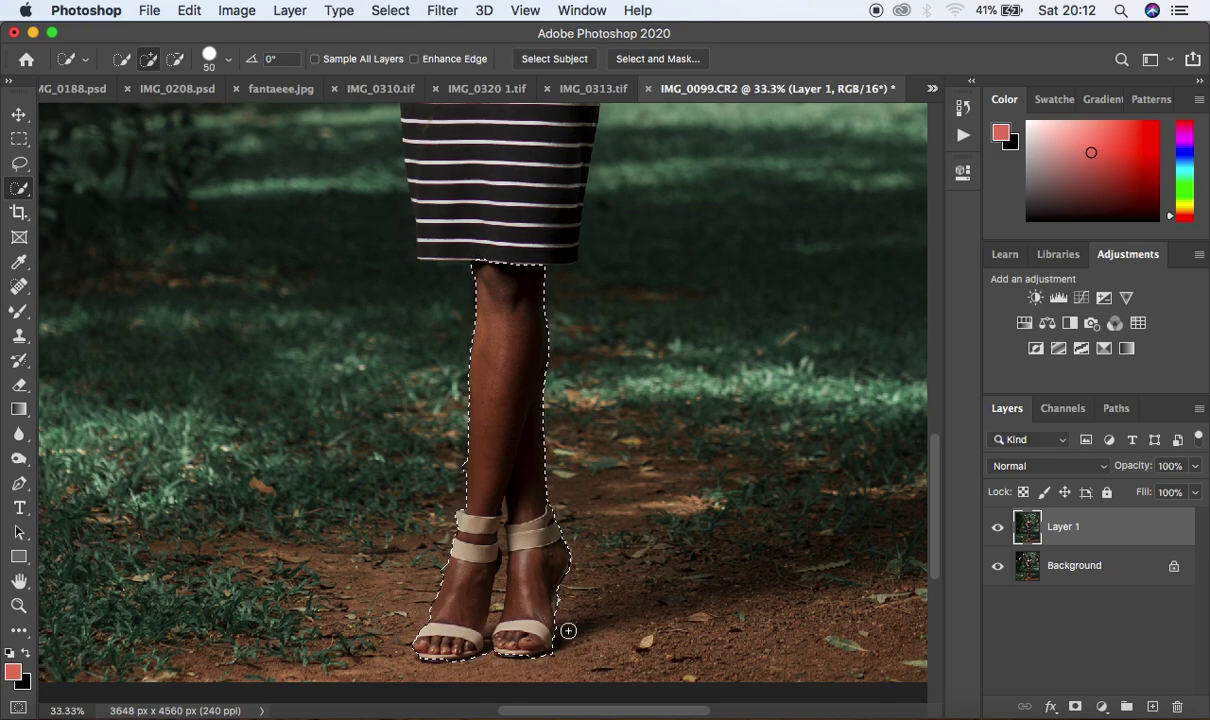
key("super+minus")
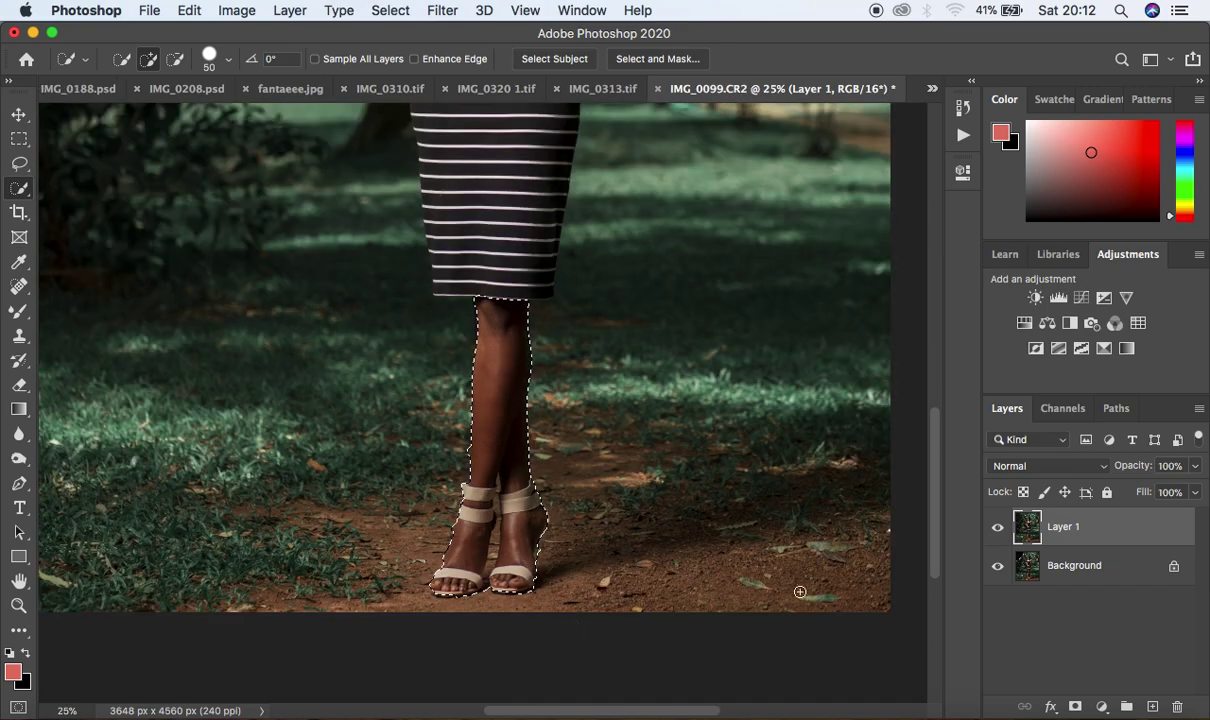
- Add a Brightness/Contrast adjustment layer for the selected legs, set Brightness to 78, and compare the legs with and without it
left_click(1100, 706)
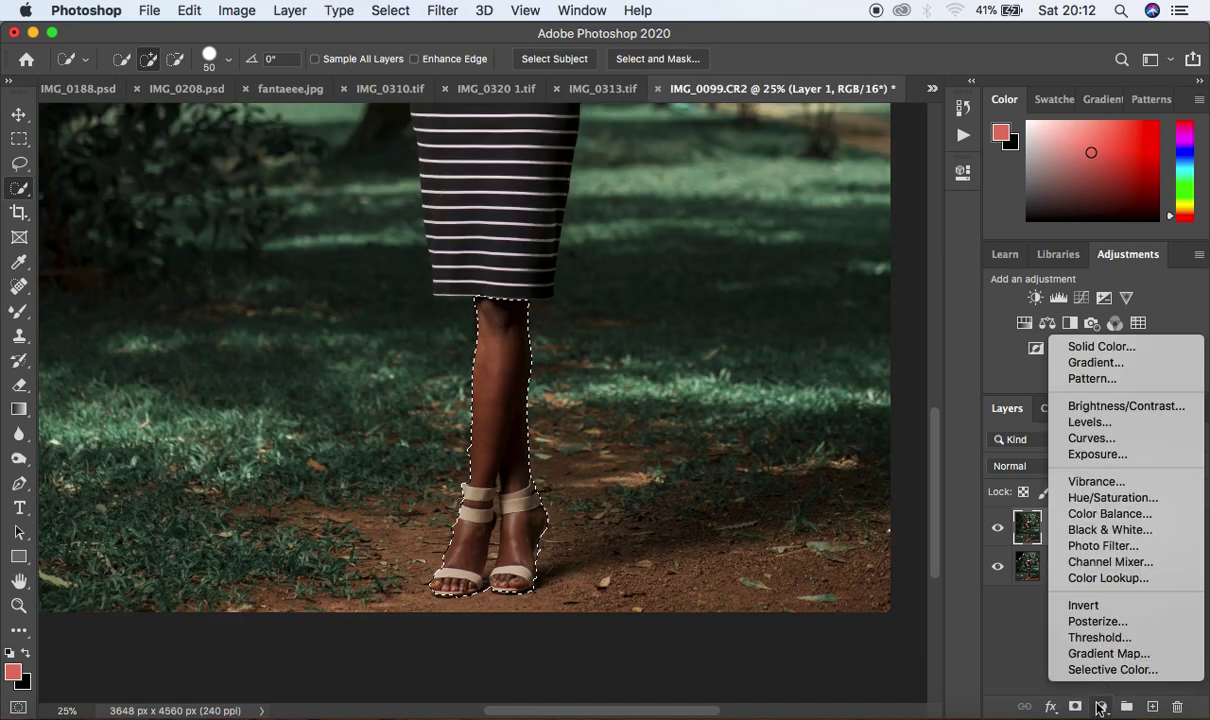
left_click(1062, 406)
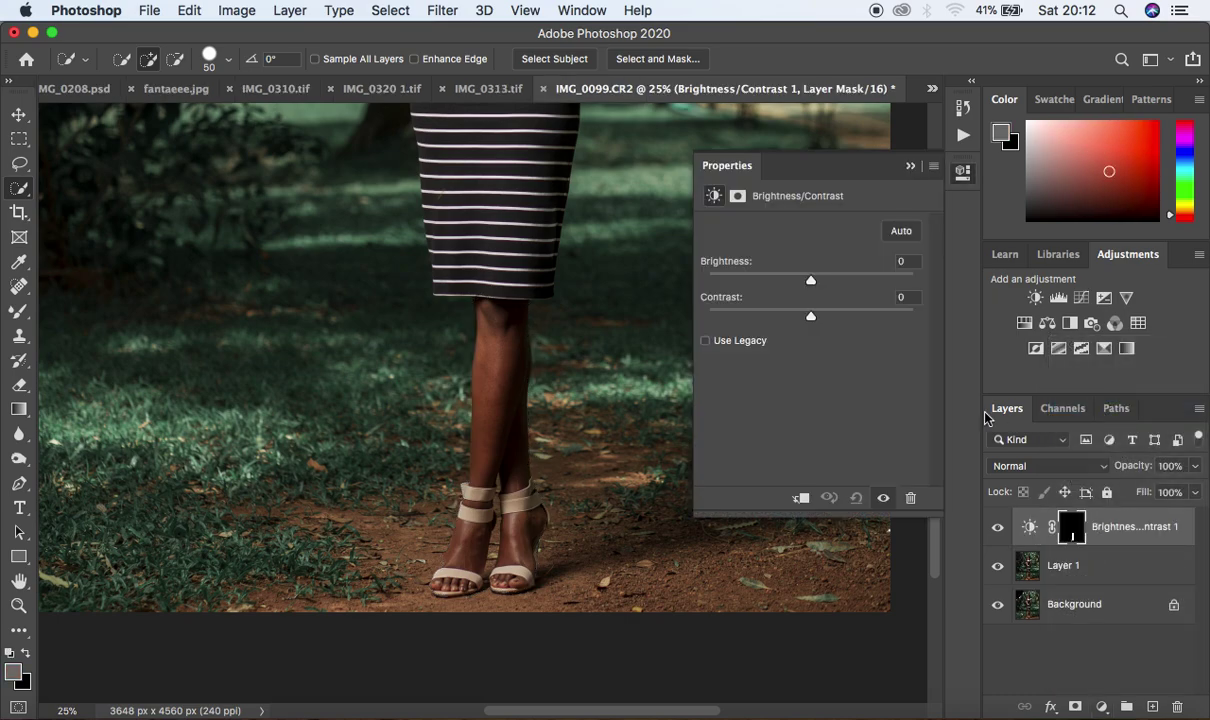
key("super+minus")
key("super+minus")
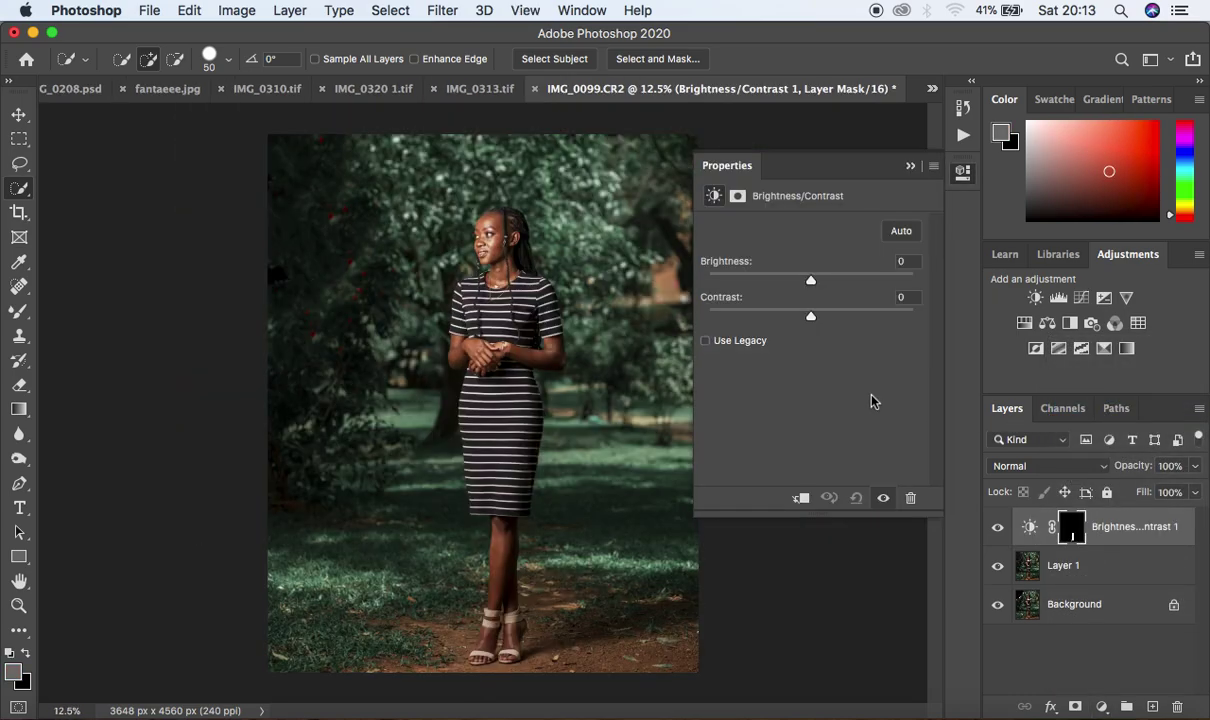
left_click_drag(812, 281, 864, 285)
left_click(997, 529)
left_click(997, 529)
left_click(997, 529)
left_click(997, 529)
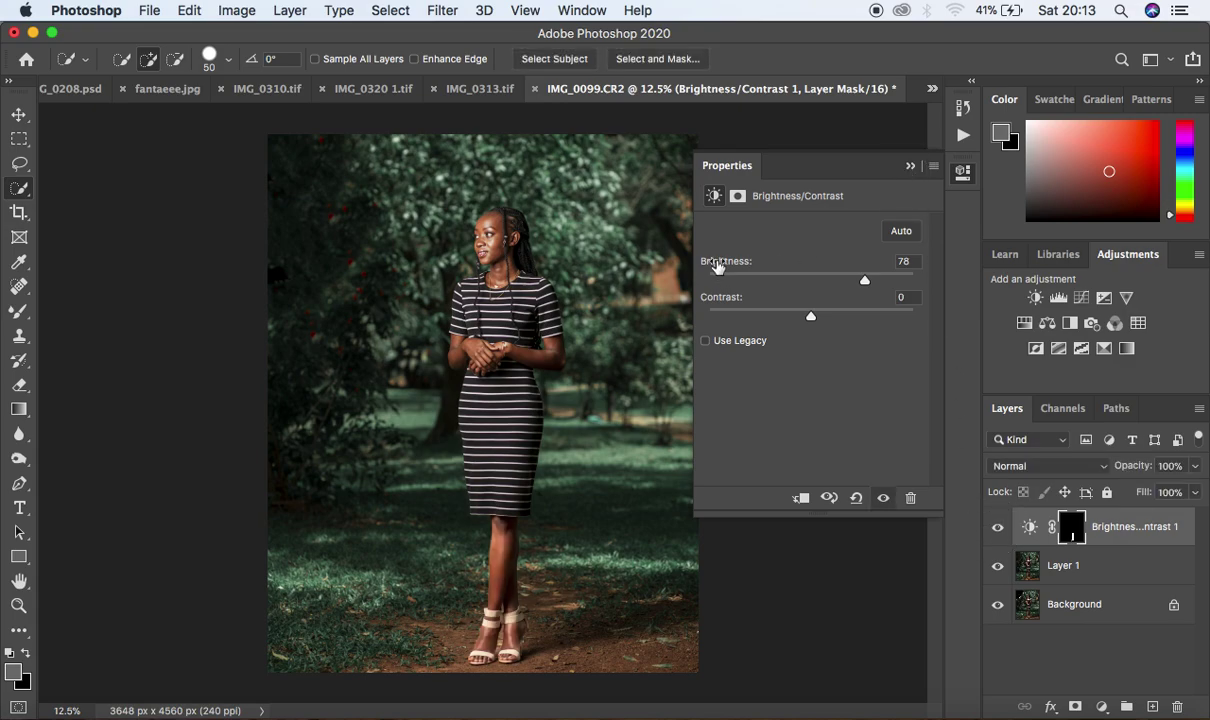
left_click(910, 166)
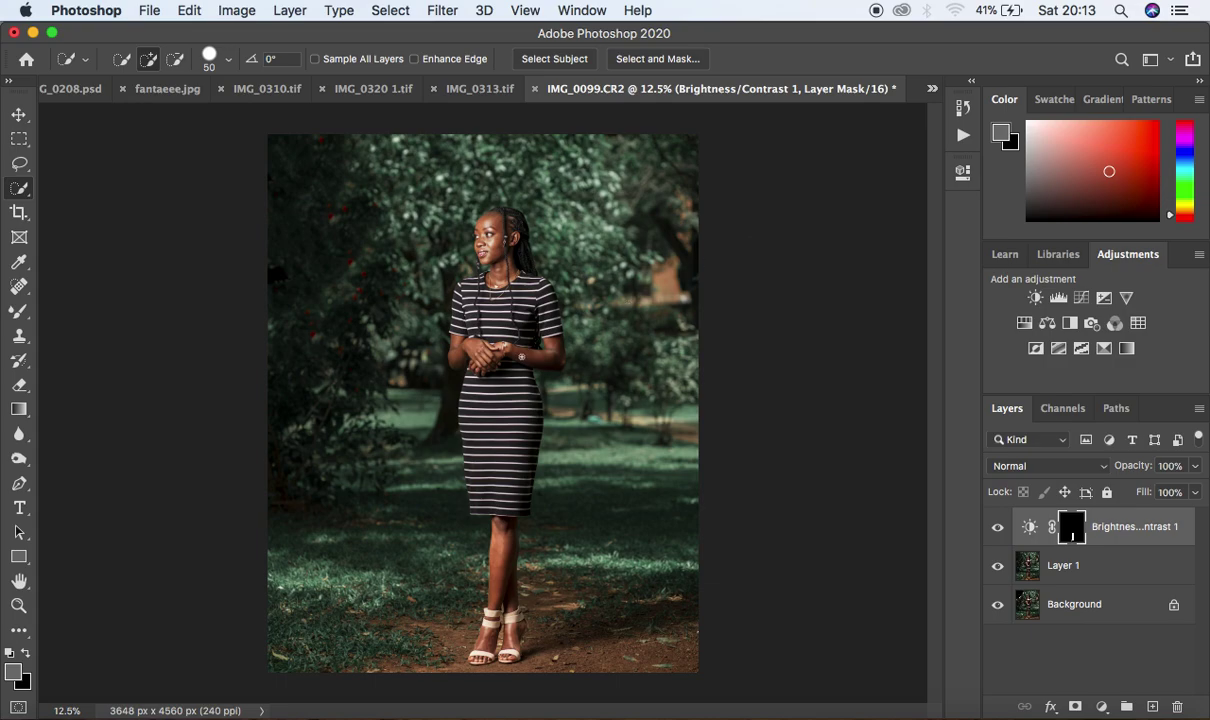
- Enlarge the selection brush and select both forearms and the clasped hands
key("bracketright")
key("bracketright")
left_click_drag(443, 332, 557, 361)
key("super+minus")
key("super+plus")
- Subtract the dress areas around the hands and wrists from the arm selection, reducing the brush to 70 pixels for the finer parts
left_click(151, 61)
key("alt")
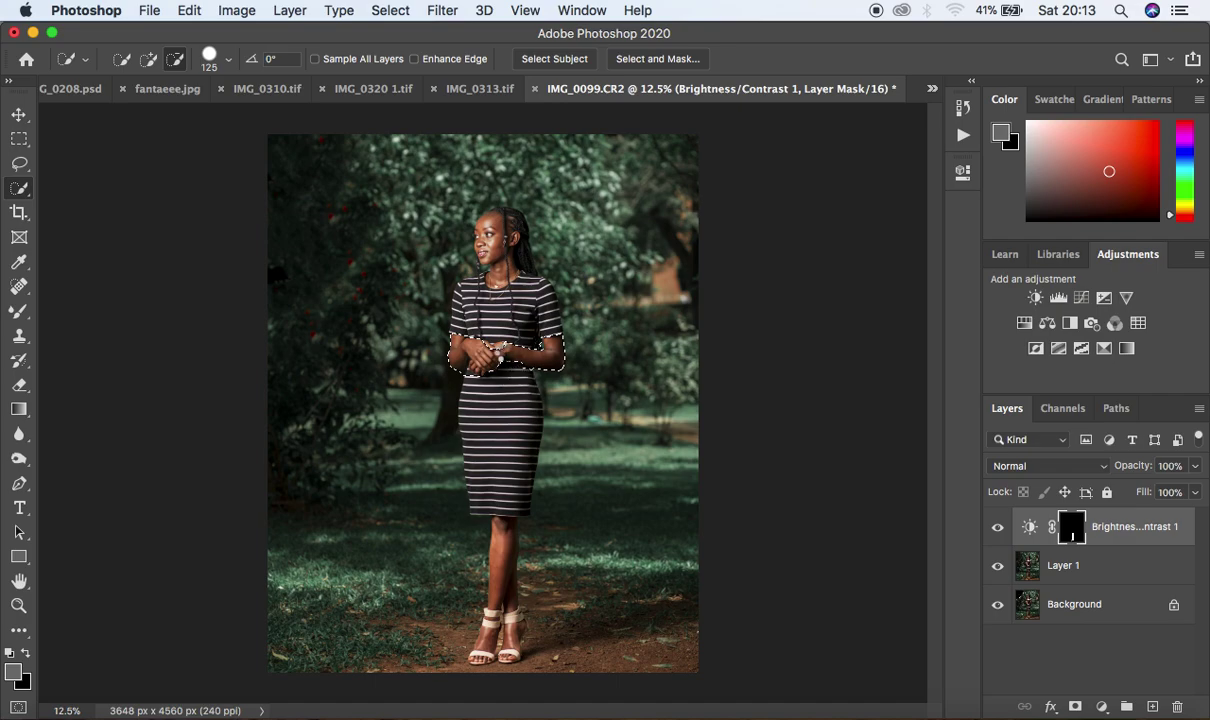
left_click(497, 352, "alt")
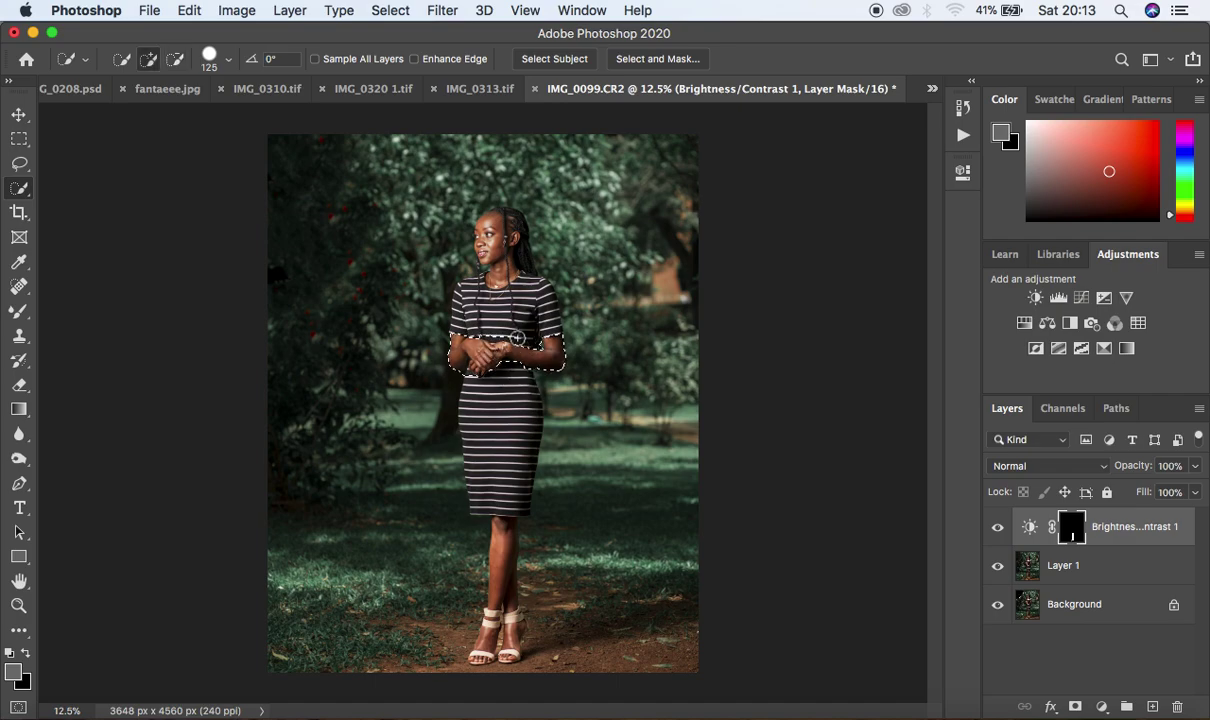
key("alt")
key("super+plus")
key("super+plus")
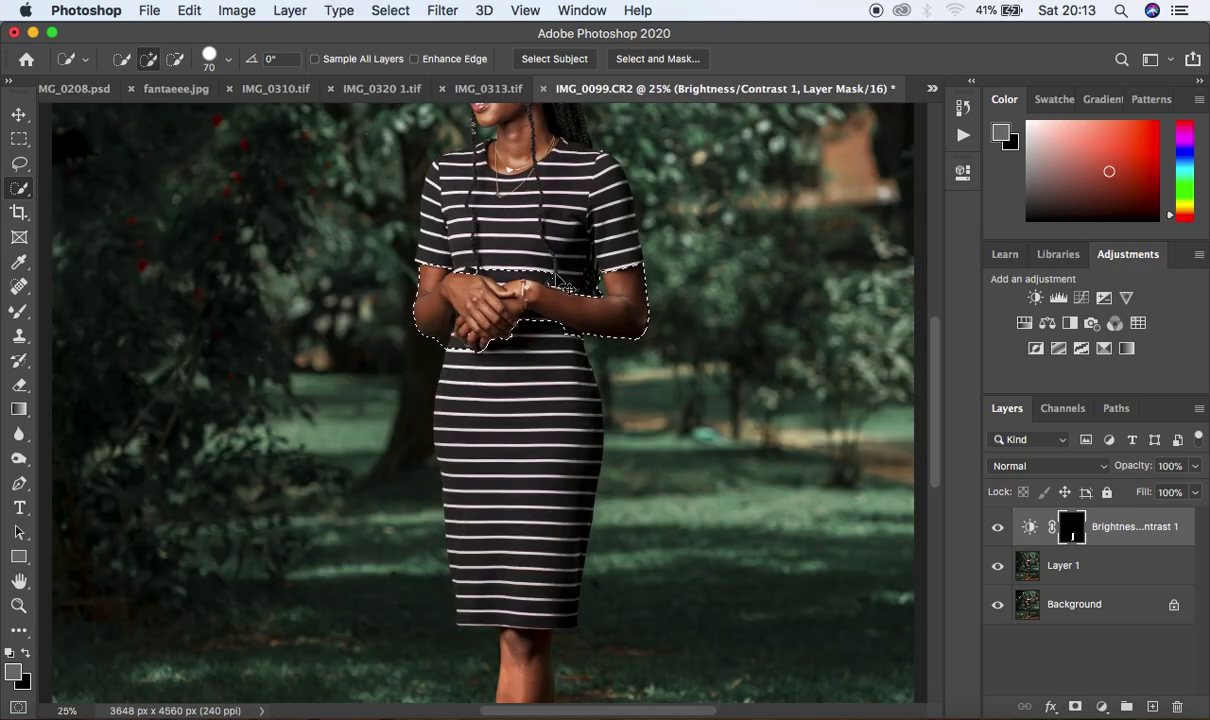
key("alt")
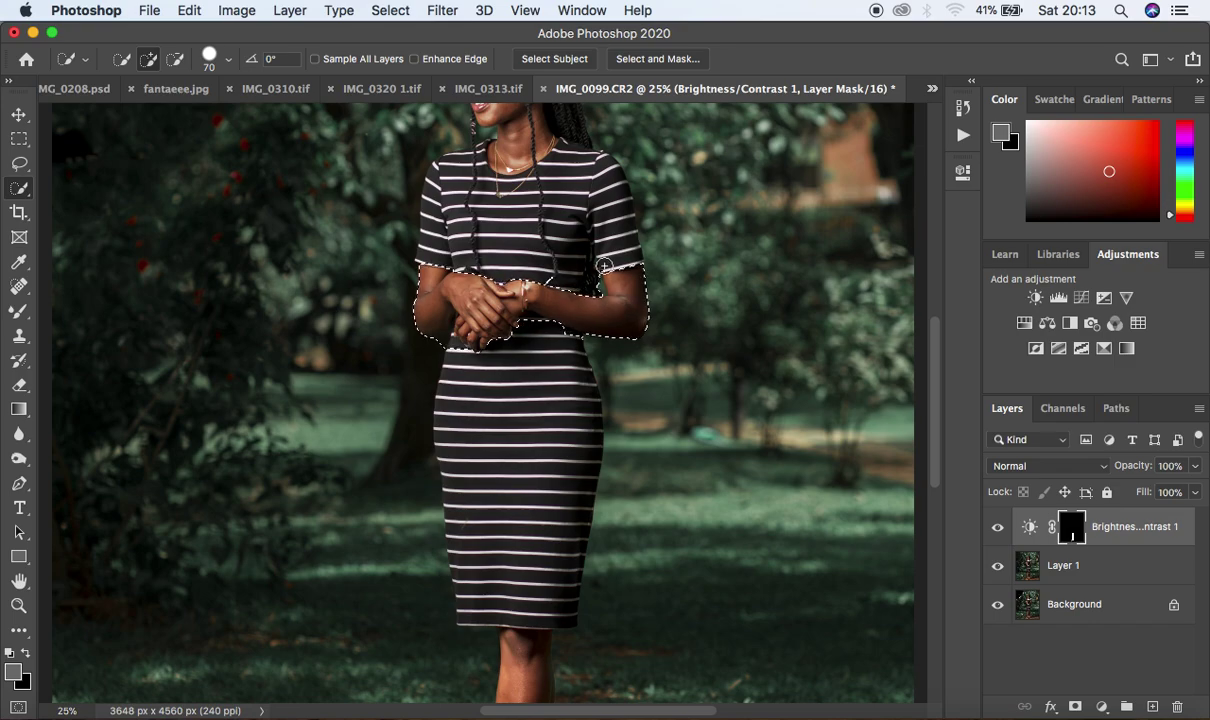
key("super+minus")
key("super+minus")
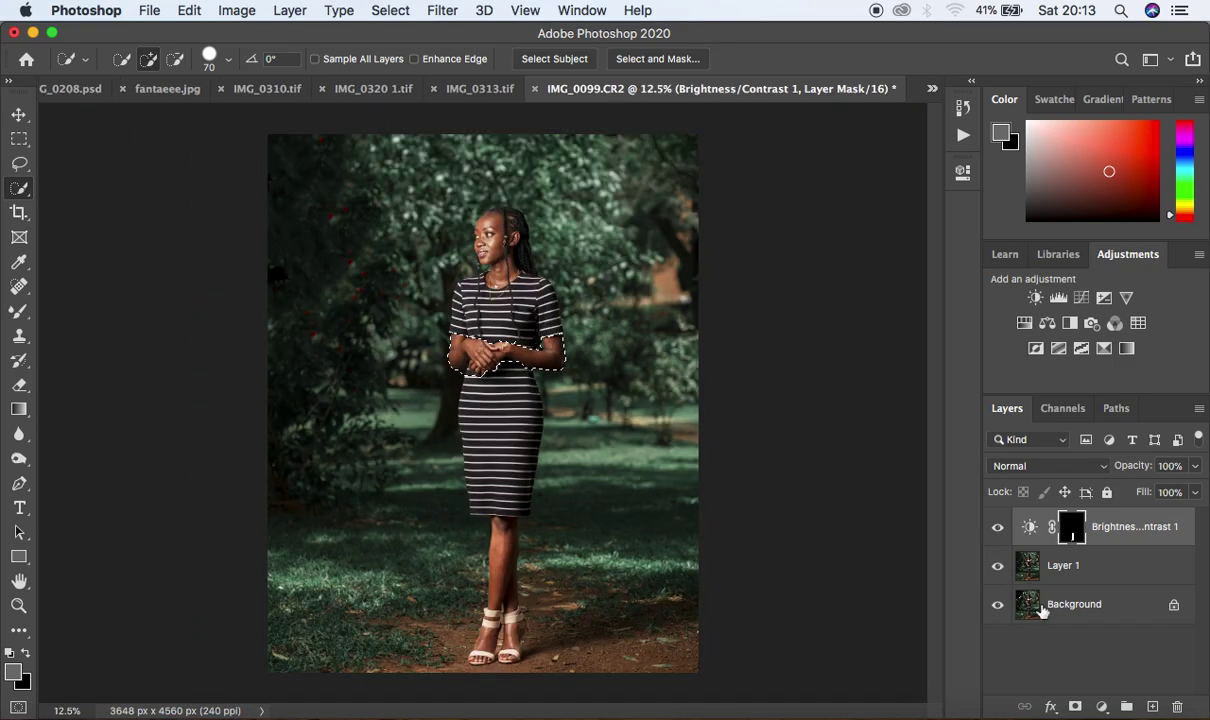
- Add a Brightness/Contrast adjustment layer for the selected arms, set Brightness to 37, and compare the result with and without it
left_click(1101, 707)
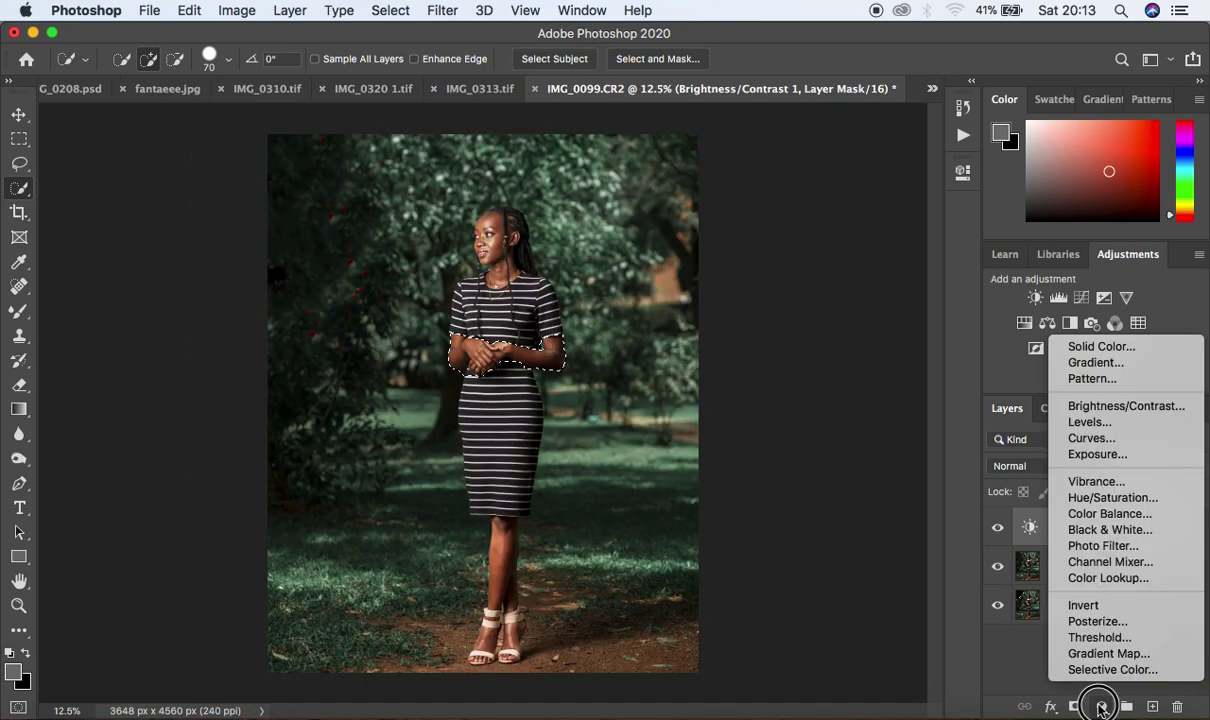
left_click(1118, 410)
left_click_drag(810, 284, 837, 276)
left_click(998, 526)
left_click(998, 526)
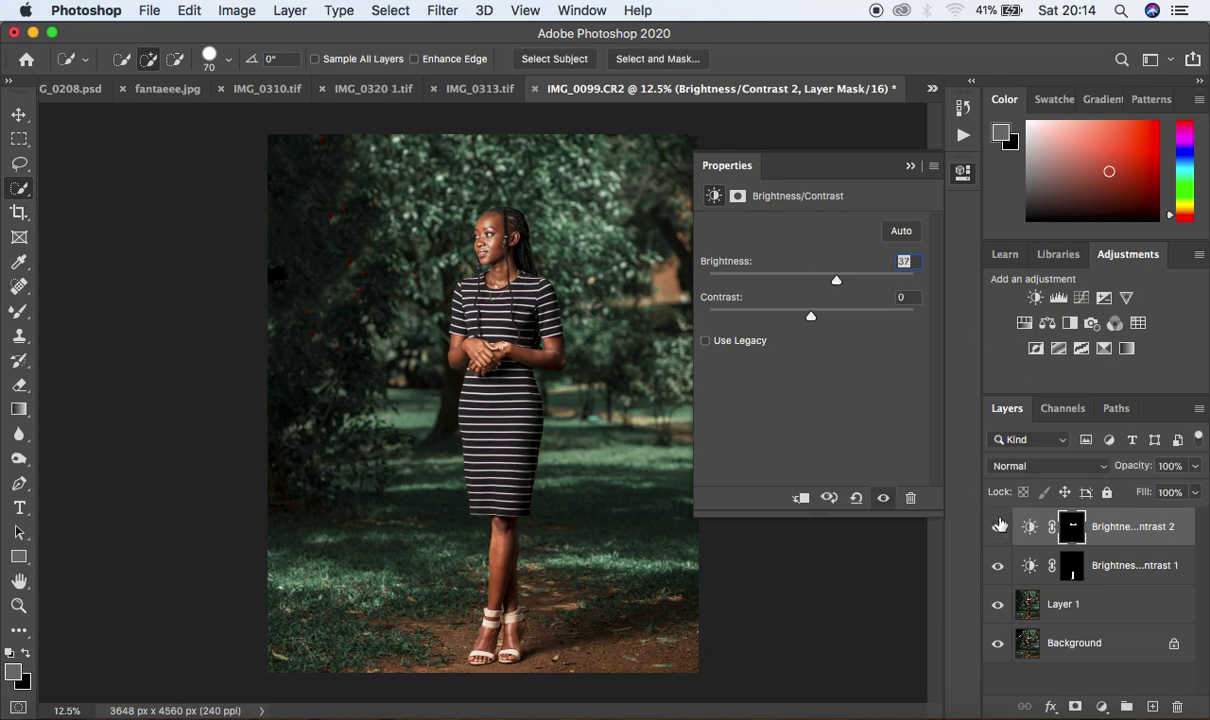
left_click(910, 165)
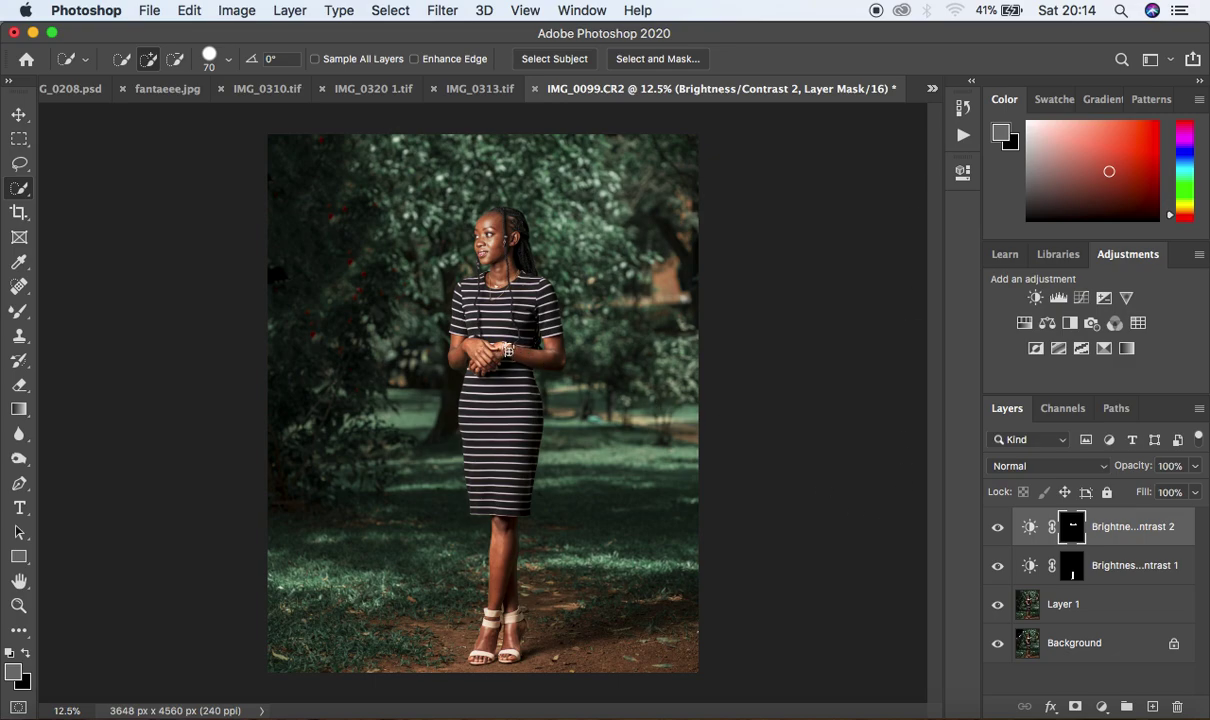
- Select only the woman's left forearm, from the elbow to the bracelet wrist, with the Quick Selection tool
left_click_drag(512, 348, 558, 357)
left_click(559, 357)
left_click_drag(558, 359, 505, 348)
key("alt")
- Add a Brightness/Contrast adjustment layer for the selected left forearm and raise its brightness slightly
left_click(1101, 706)
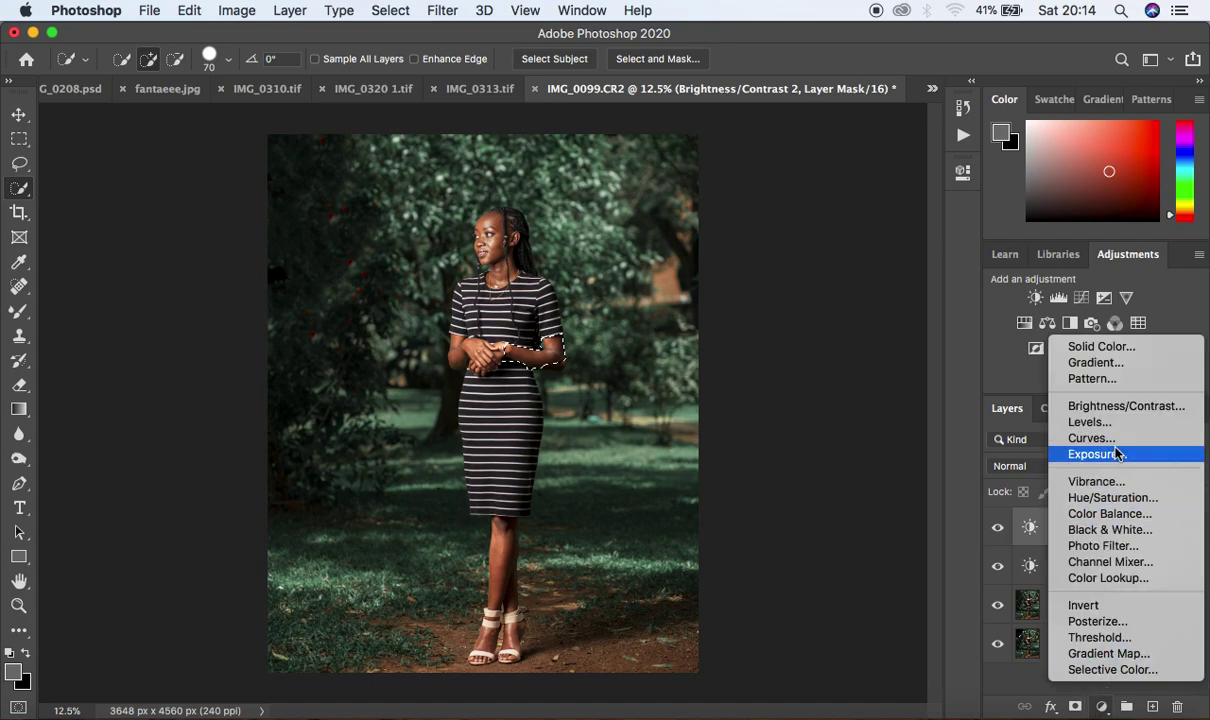
left_click(1100, 405)
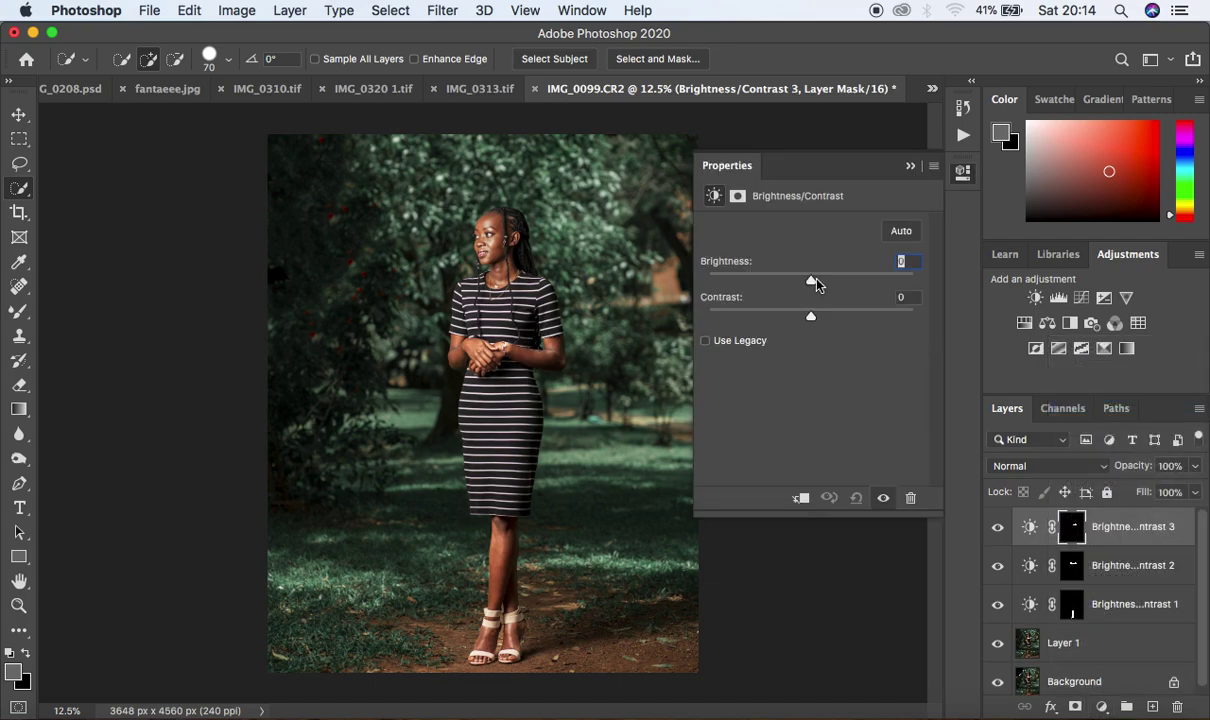
left_click_drag(818, 284, 823, 284)
left_click(910, 166)
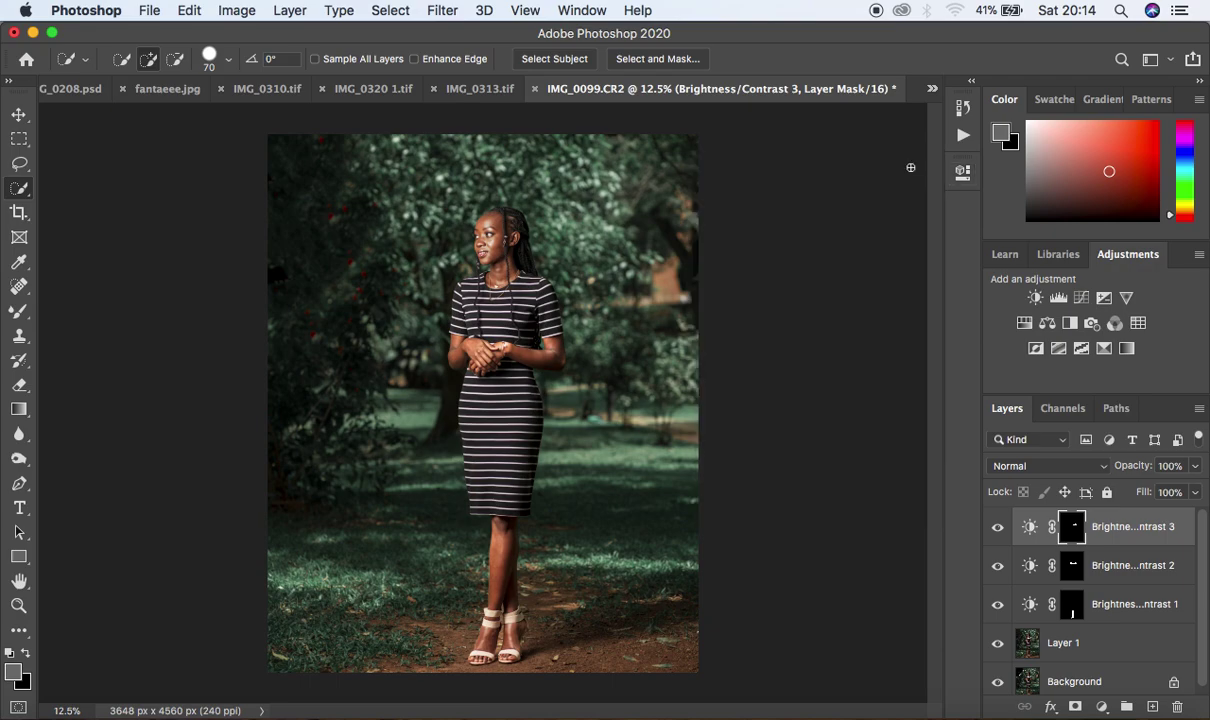
- Select the face and neck and brighten them slightly with another Brightness/Contrast adjustment layer
mouse_move(466, 228)
left_mouse_down()
mouse_move(470, 258)
mouse_move(483, 244)
mouse_move(457, 222)
mouse_move(466, 208)
mouse_move(513, 238)
mouse_move(511, 262)
left_mouse_up()
left_click(1101, 707)
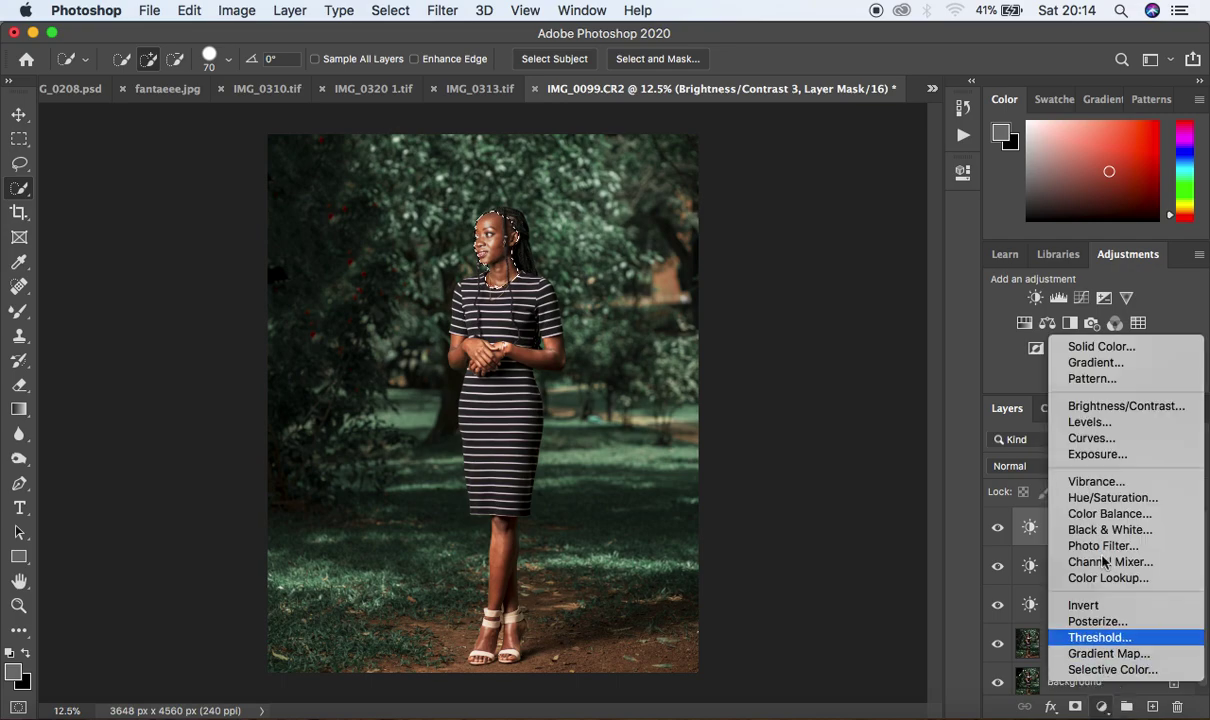
left_click(1107, 404)
left_click_drag(813, 279, 821, 284)
left_click(907, 165)
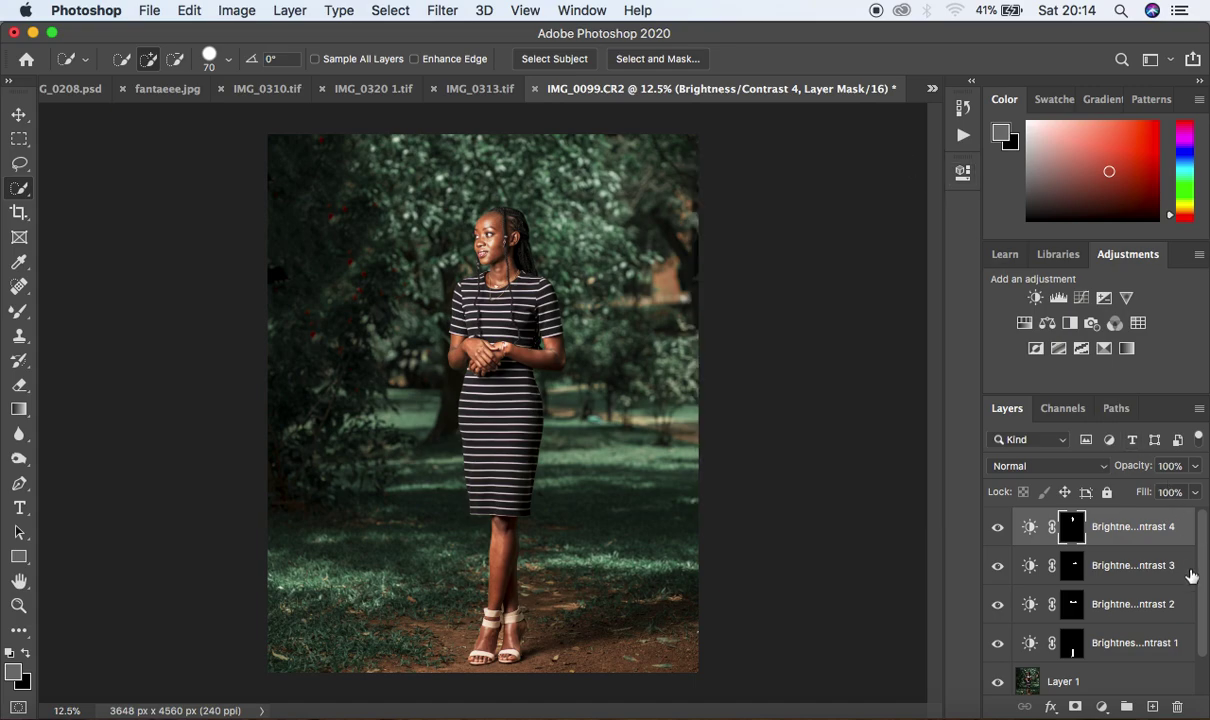
- Group the four Brightness/Contrast layers together with Layer 1
left_click_drag(1201, 598, 1188, 633)
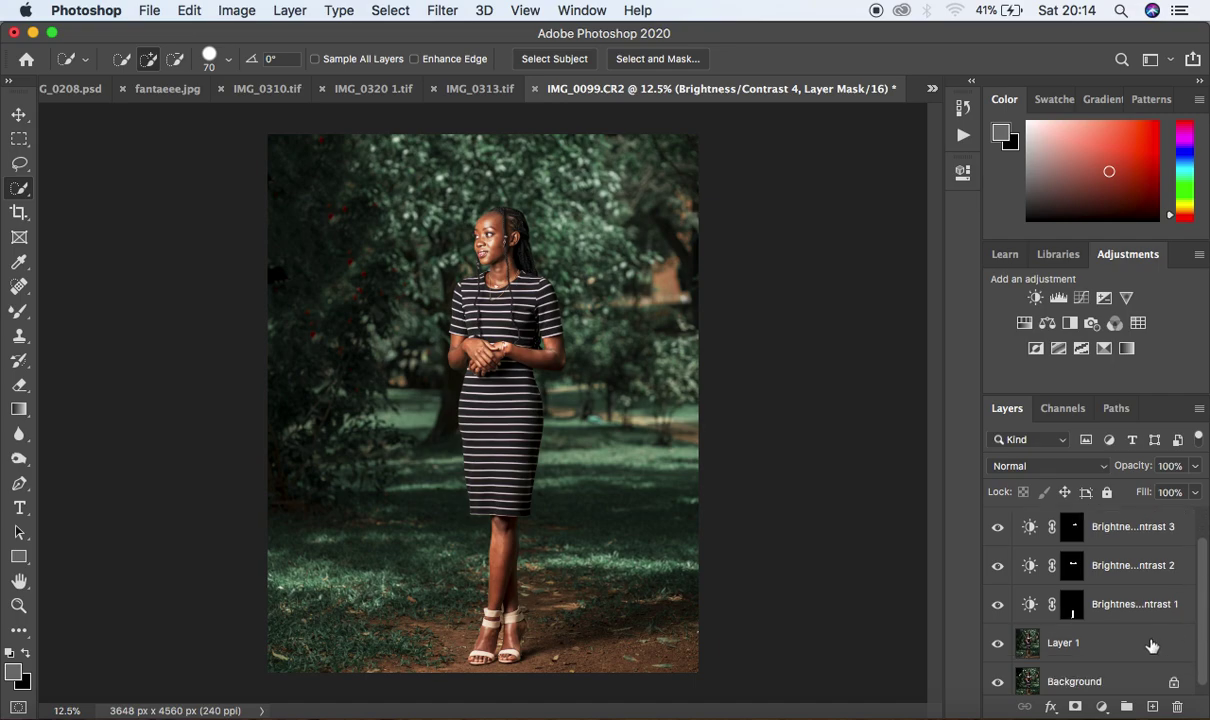
left_click(1152, 646, "shift")
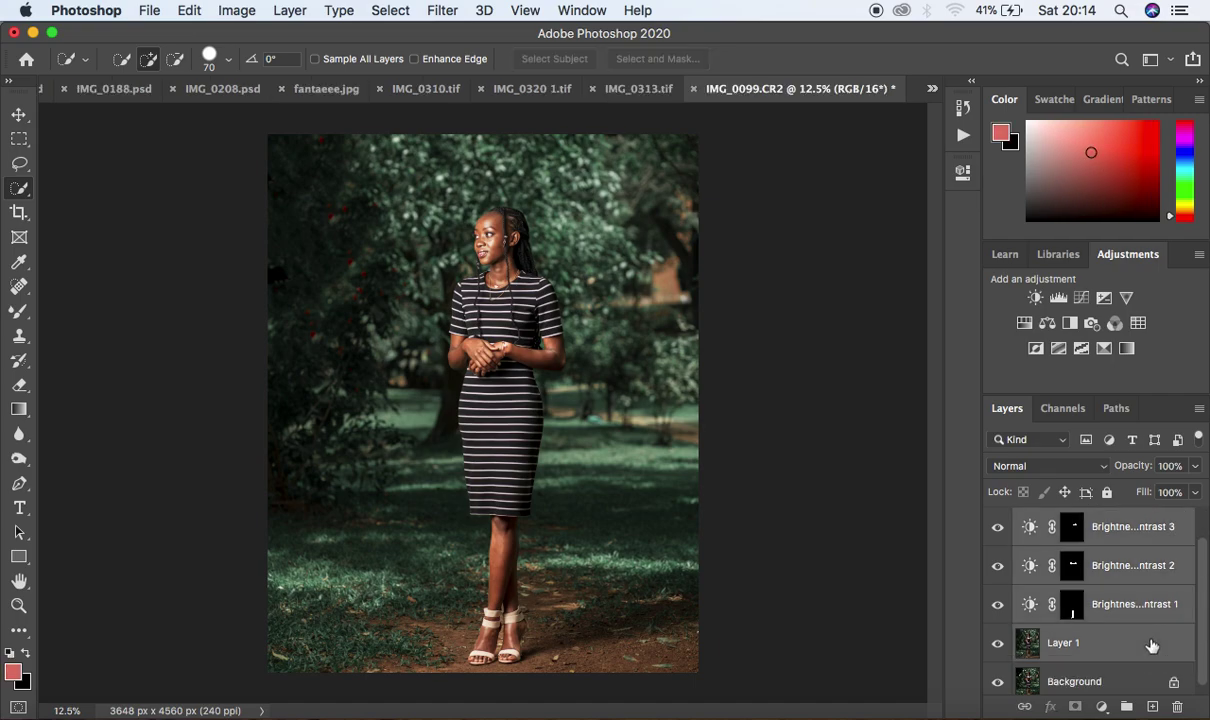
key("super+g")
- Compare the photo with and without the group's edits, and flatten everything into the Background layer
left_click(999, 521)
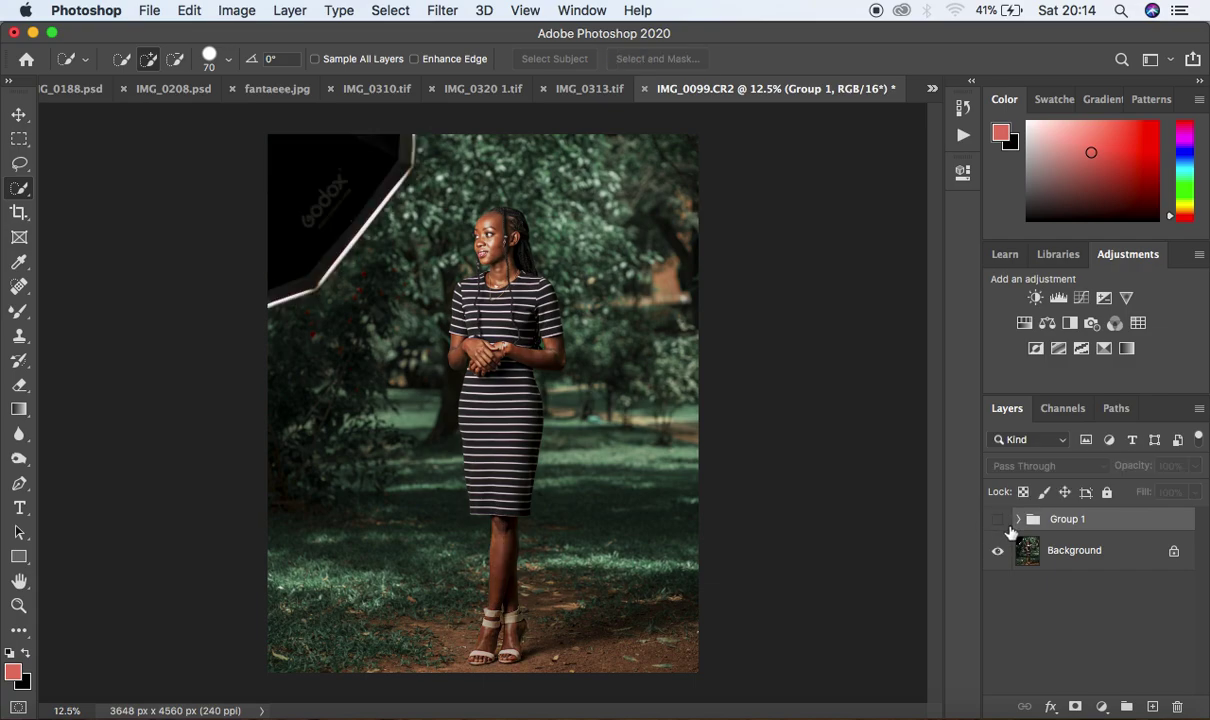
left_click(1007, 526)
left_click(1007, 526)
left_click(1007, 526)
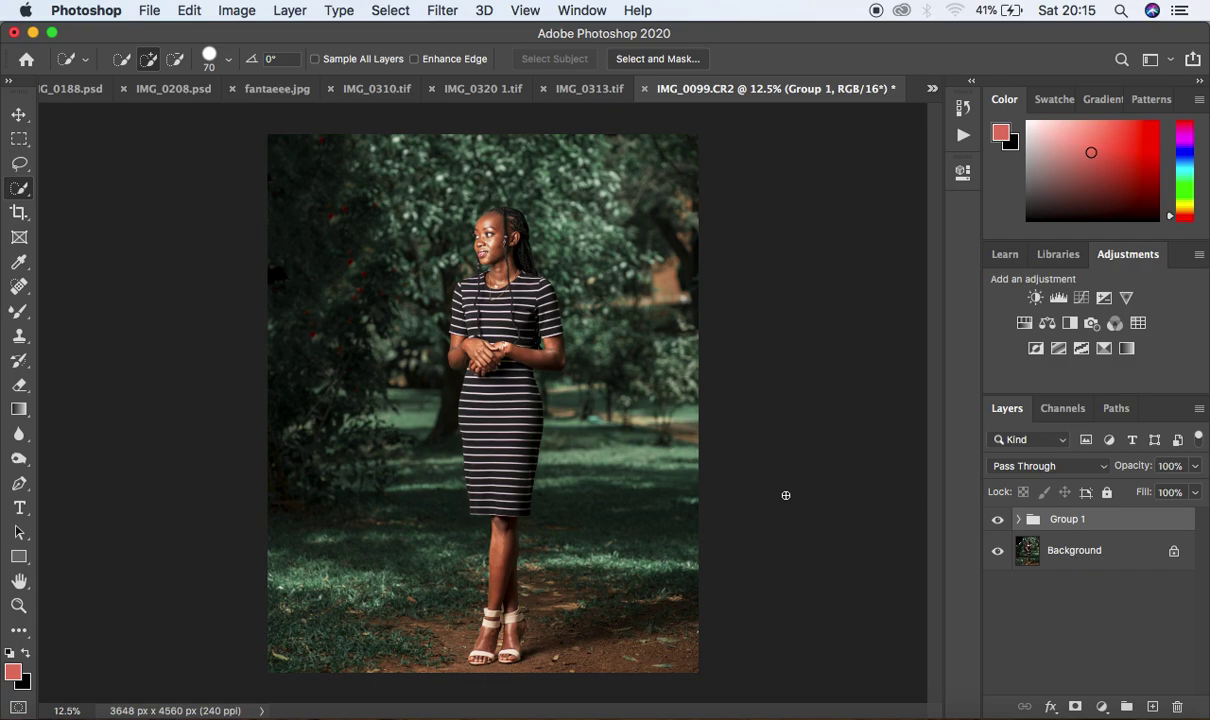
key("super+shift+g")
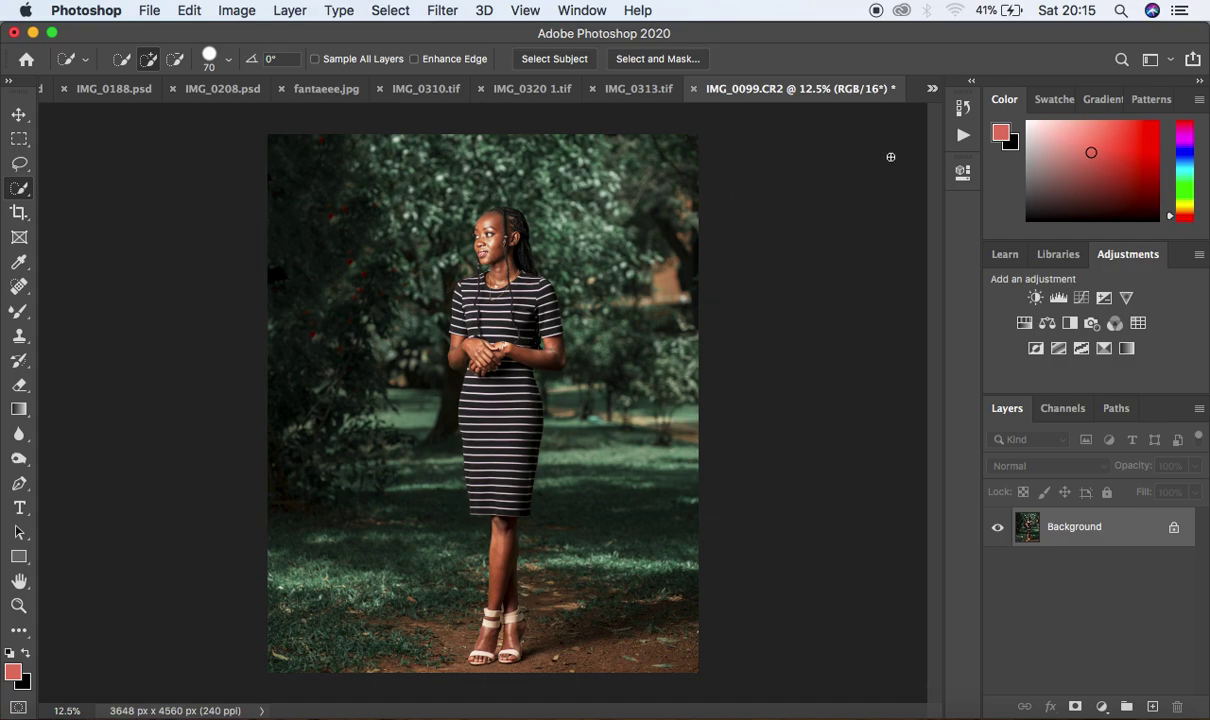
- Run the recorded 16 bit frequency separation action on the Background layer
left_click(964, 136)
scroll(855, 163, "down", 3)
scroll(899, 168, "up", 2)
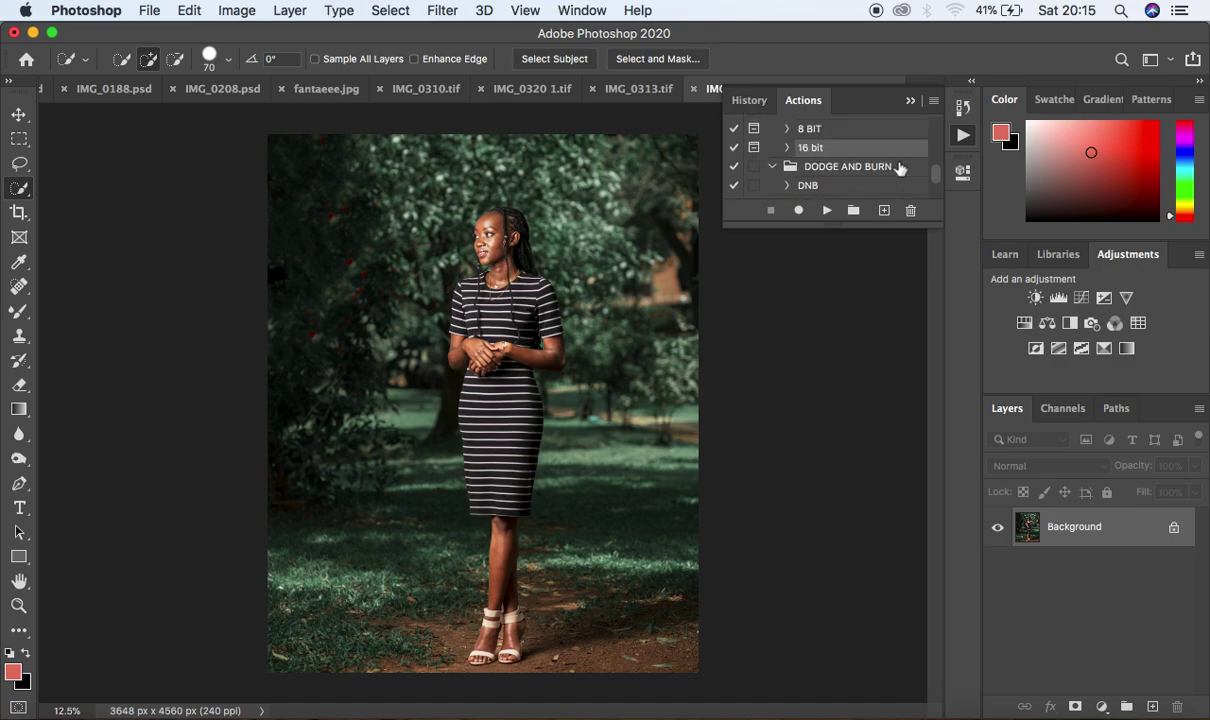
left_click(826, 210)
left_click_drag(853, 148, 873, 90)
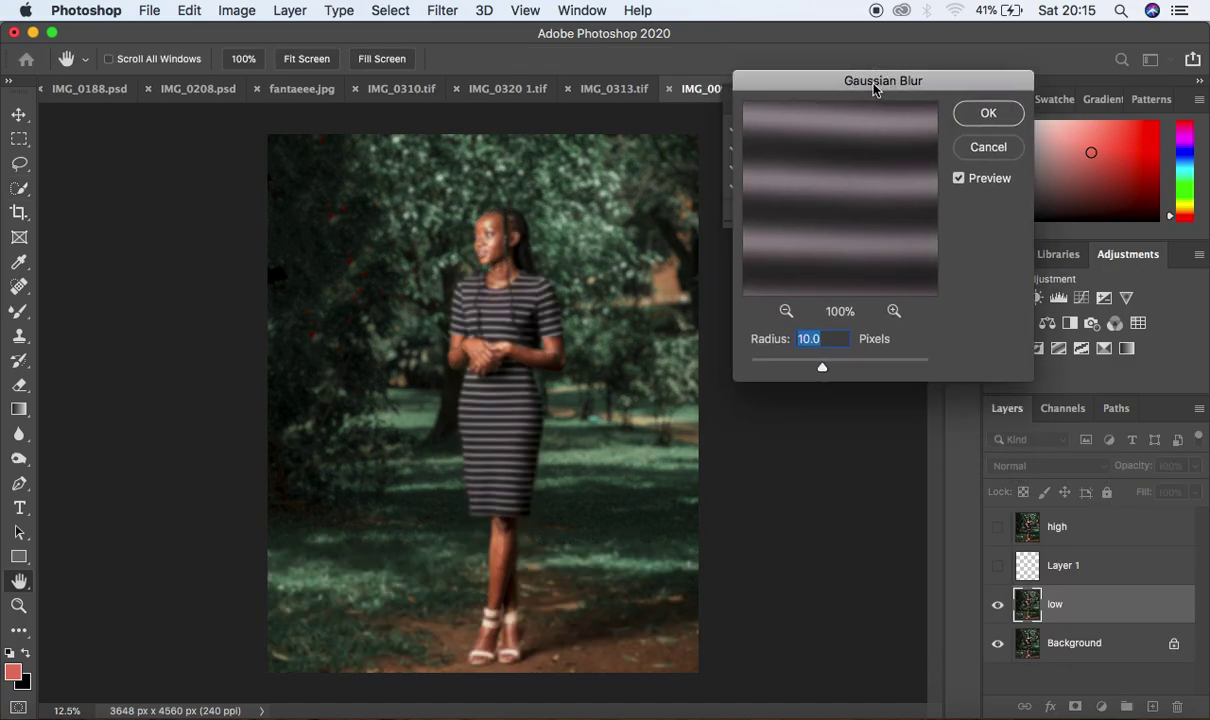
- Blur the low layer with a 4-pixel Gaussian Blur radius, checking the face and dress in the preview, and let the action finish
left_click(786, 311)
left_click(786, 311)
left_click(786, 311)
left_click(786, 311)
left_click_drag(864, 144, 837, 311)
left_click_drag(845, 140, 785, 369)
type("4")
left_click_drag(859, 211, 851, 143)
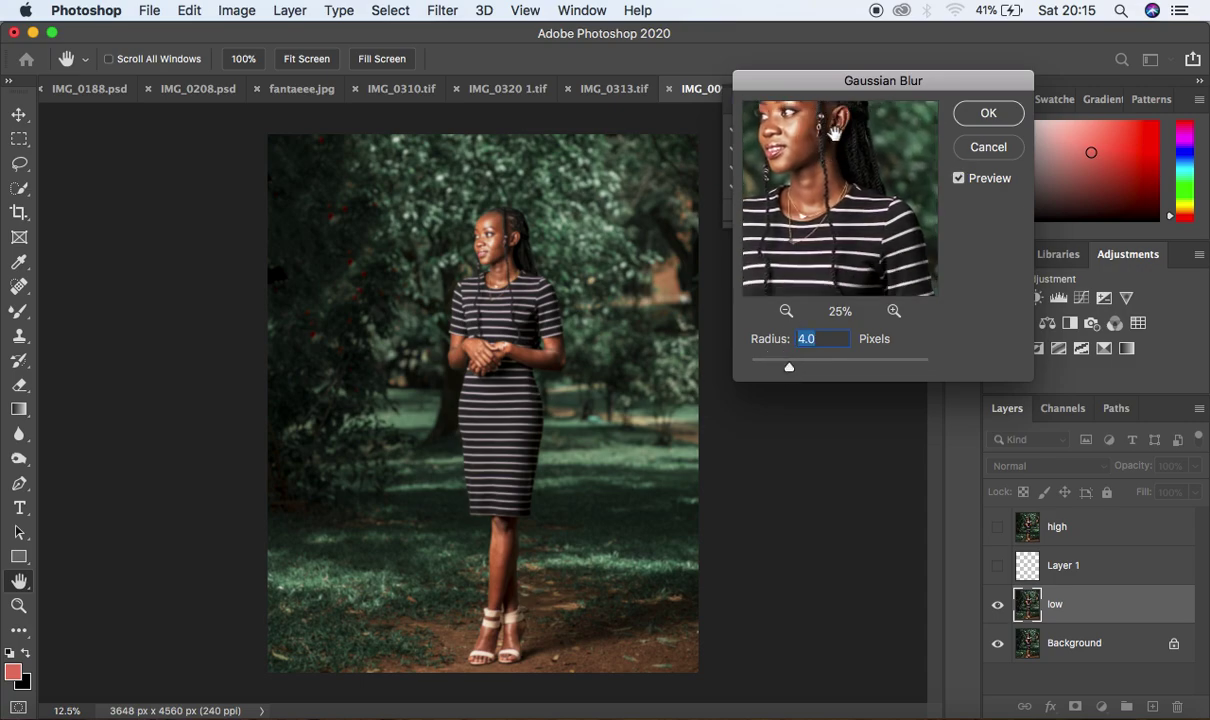
left_click(976, 124)
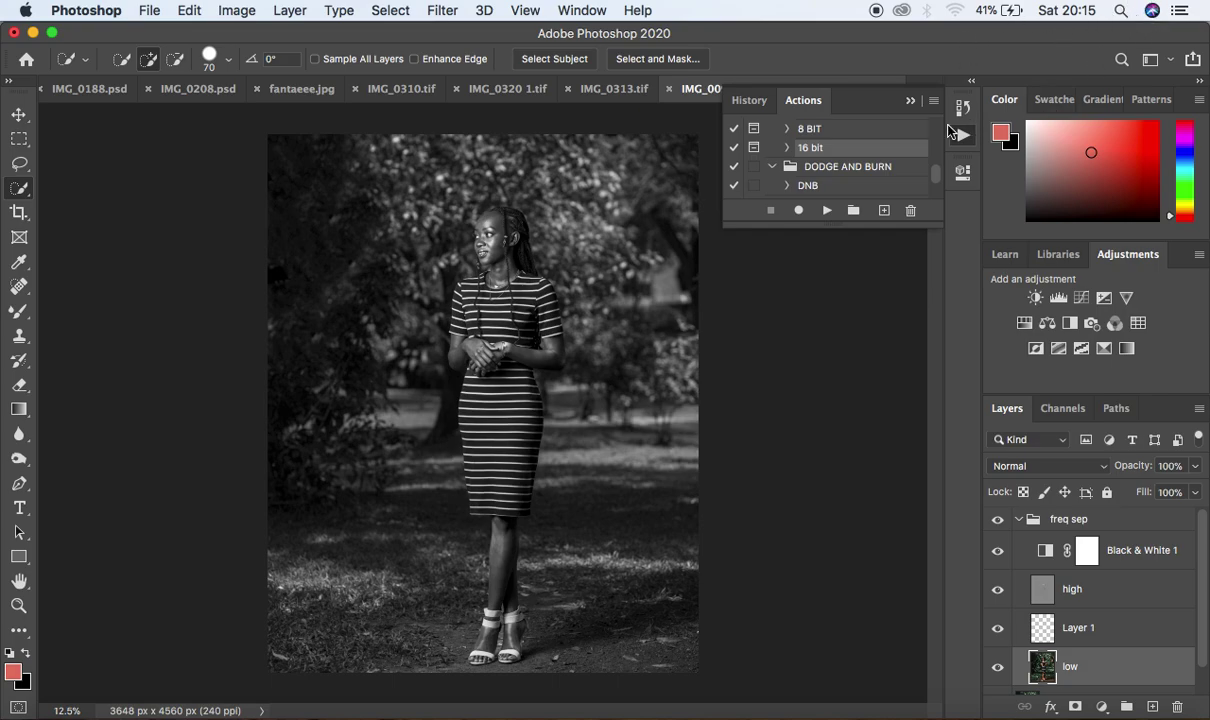
- Hide the Black & White 1 layer in the freq sep group and switch to the Mixer Brush for the low layer
left_click(911, 102)
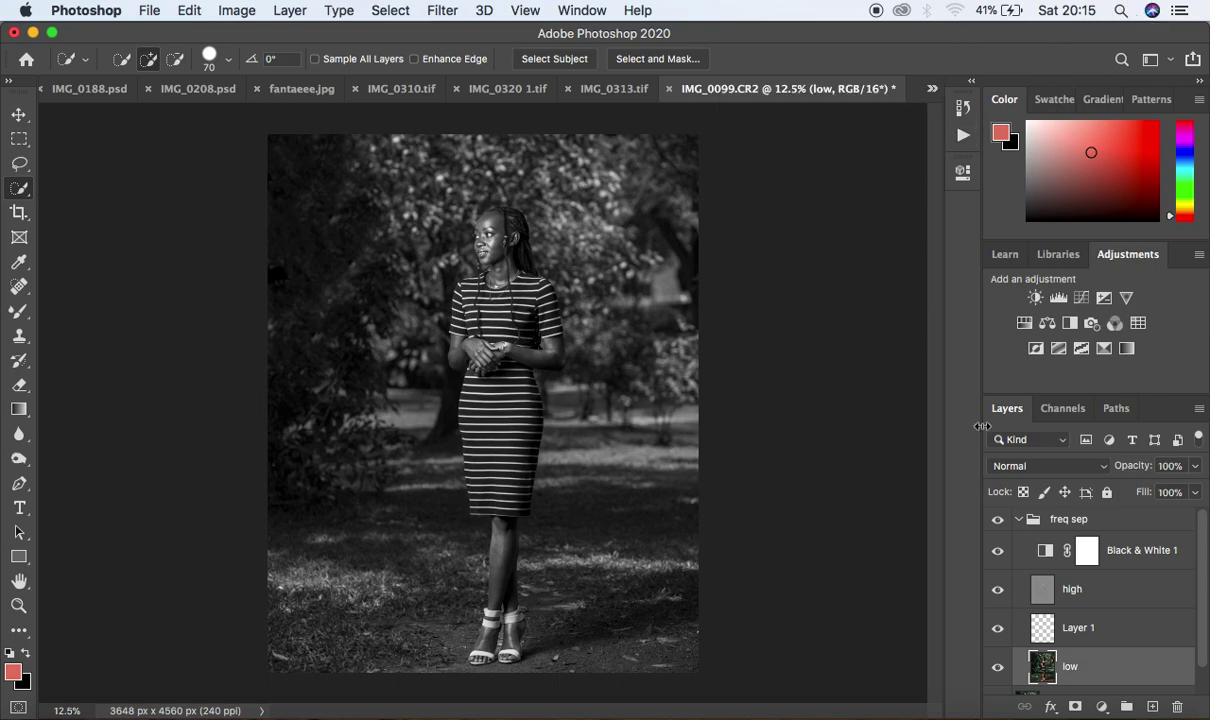
left_click(998, 551)
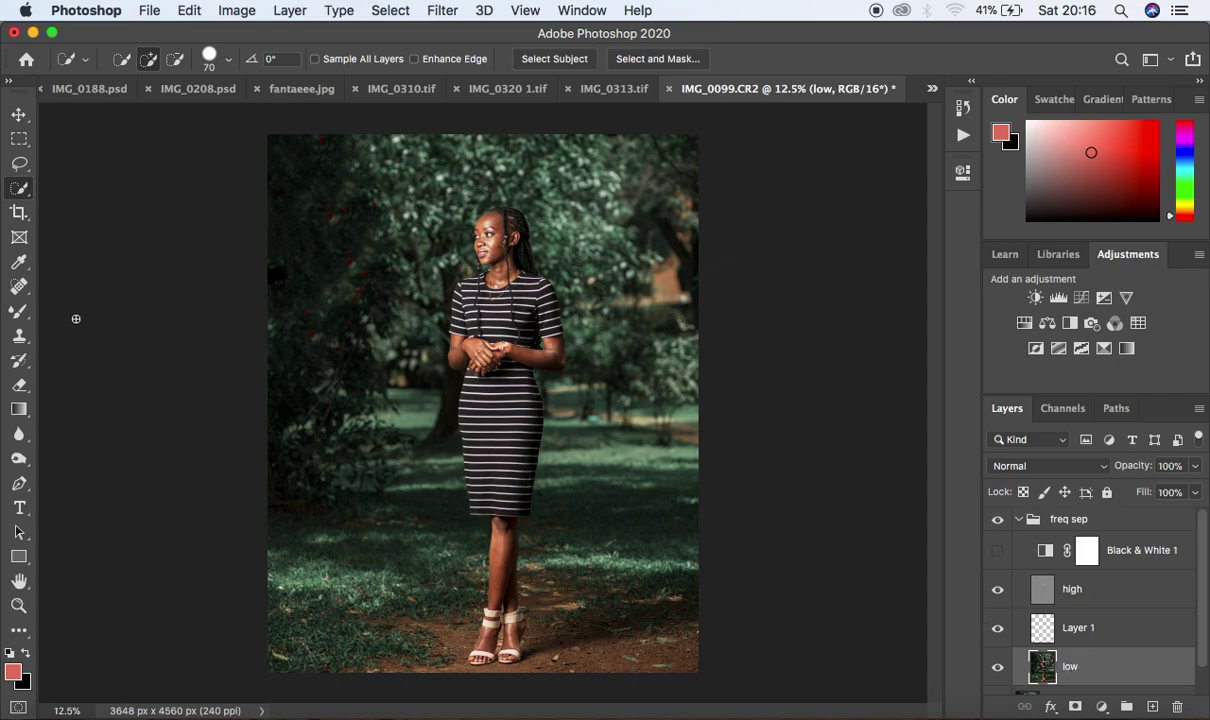
left_click(19, 308)
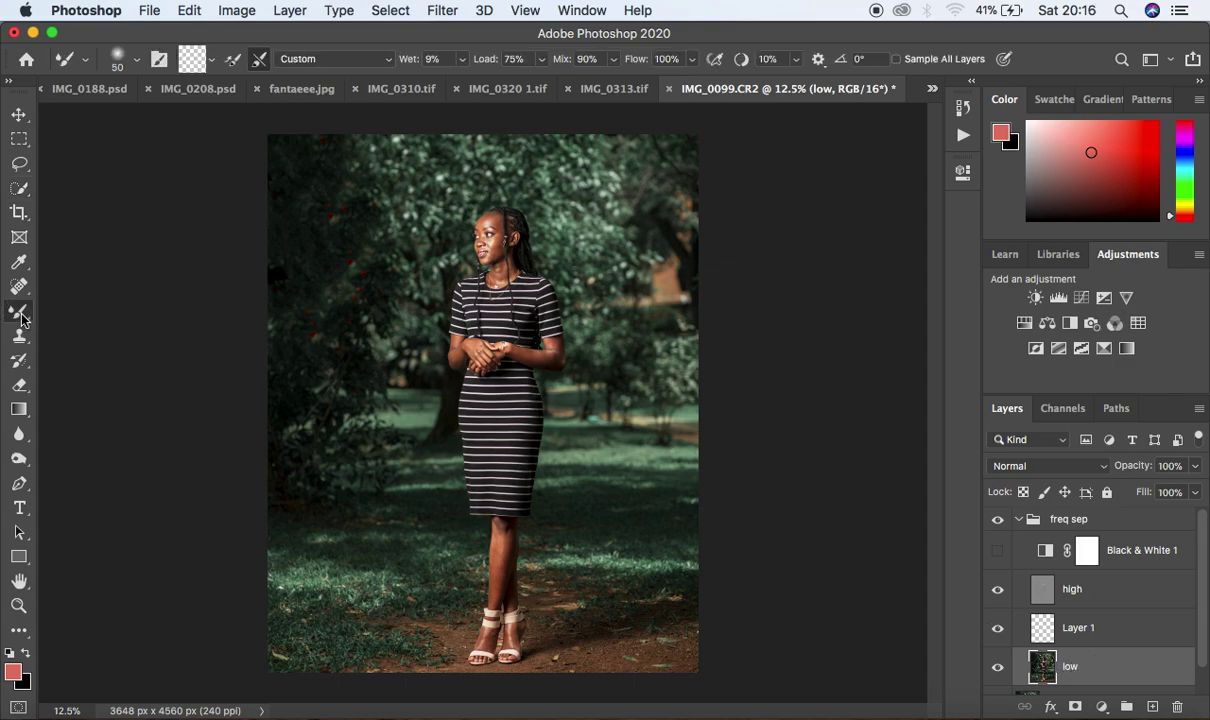
left_click(214, 60)
left_click(218, 89)
- Smooth the front leg on the low layer with a 125-pixel Mixer Brush, and compare it with the freq sep group hidden and shown
key("super+equal")
key("super+equal")
key("super+equal")
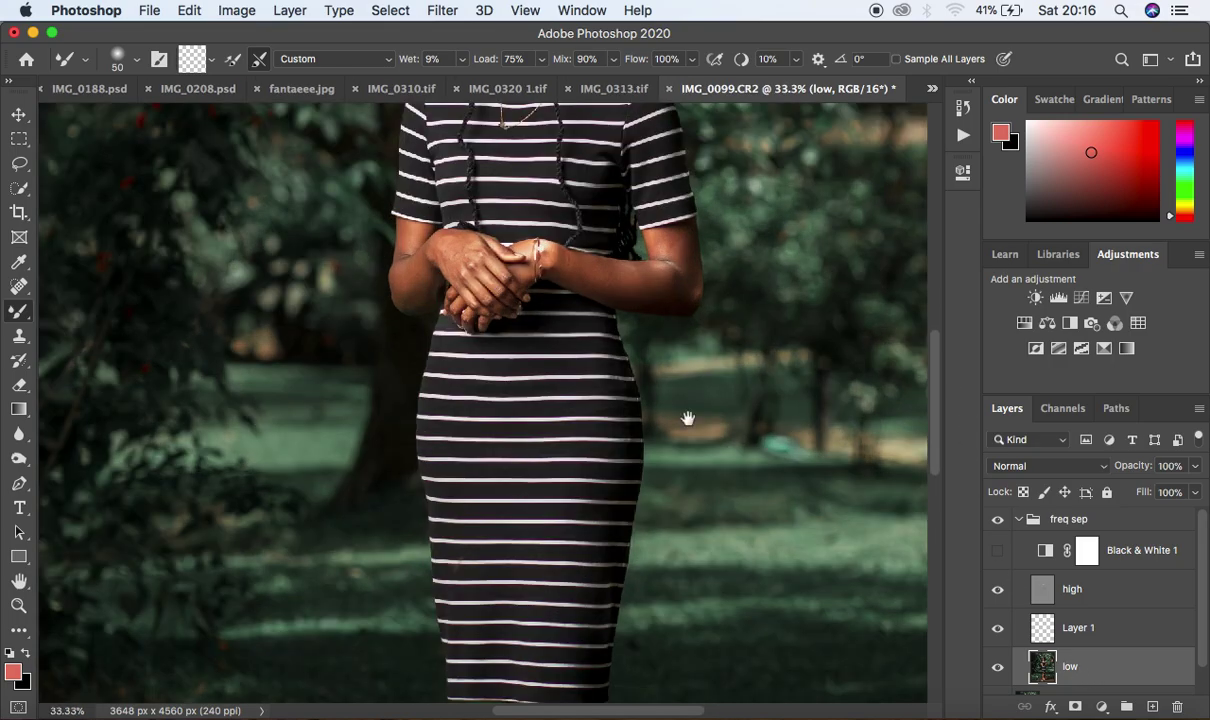
left_click_drag(688, 418, 643, 41)
left_click_drag(638, 428, 640, 316)
key("bracketright")
key("bracketright")
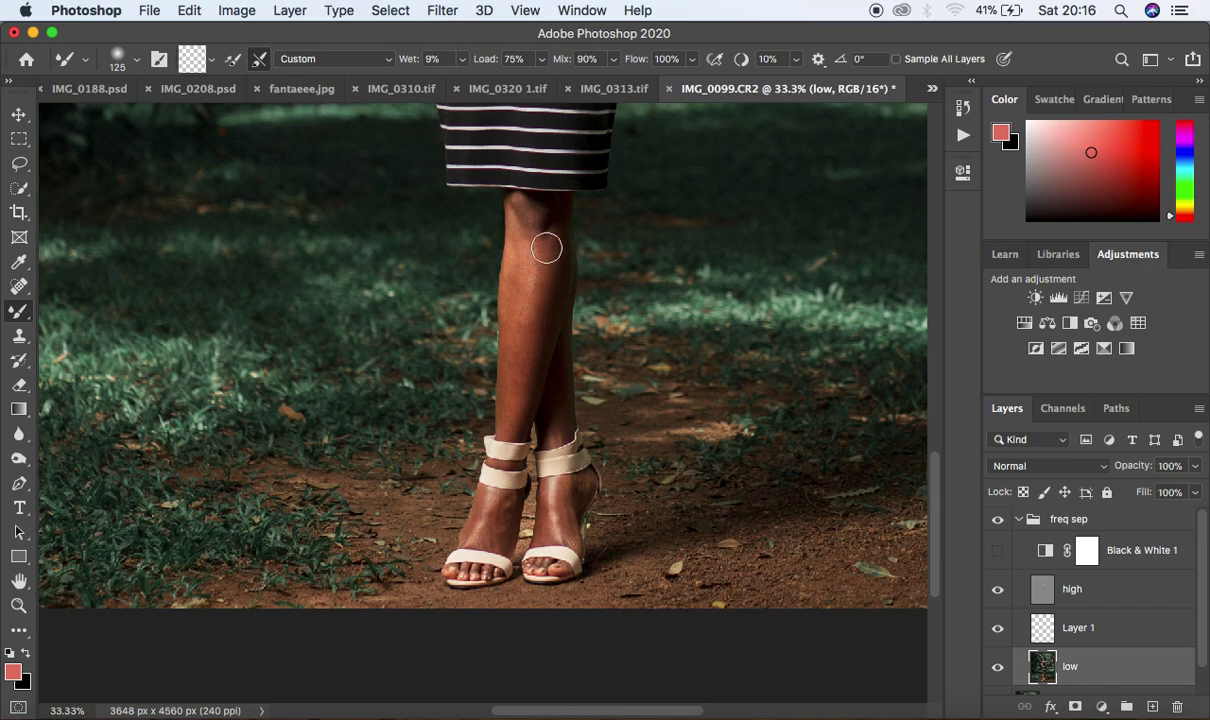
mouse_move(548, 246)
left_mouse_down()
mouse_move(515, 429)
mouse_move(522, 257)
mouse_move(544, 263)
mouse_move(544, 228)
mouse_move(530, 326)
mouse_move(521, 234)
mouse_move(524, 369)
mouse_move(509, 406)
mouse_move(554, 417)
mouse_move(512, 360)
mouse_move(512, 428)
mouse_move(534, 246)
mouse_move(552, 259)
mouse_move(520, 232)
mouse_move(516, 316)
left_mouse_up()
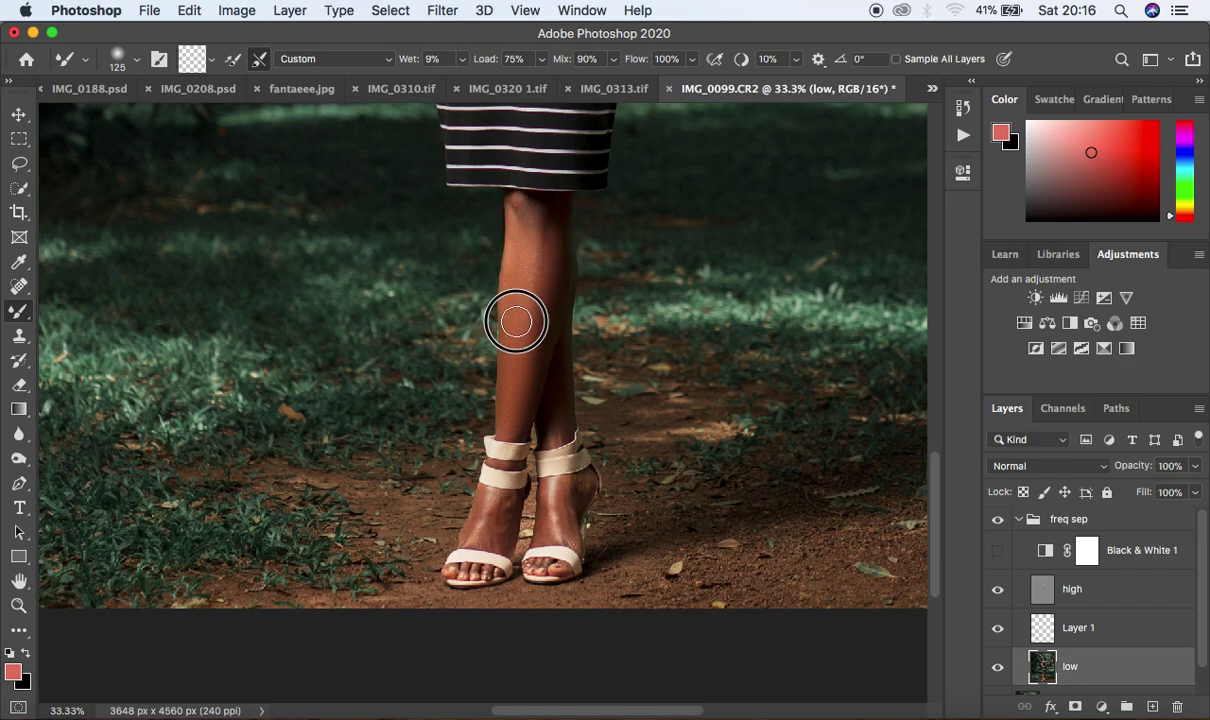
left_click(997, 520)
left_click(997, 520)
left_click(997, 520)
left_click(997, 520)
- Smooth both feet with the Mixer Brush reduced to 100 pixels, and blend the shin and knee again
key("bracketleft")
key("bracketleft")
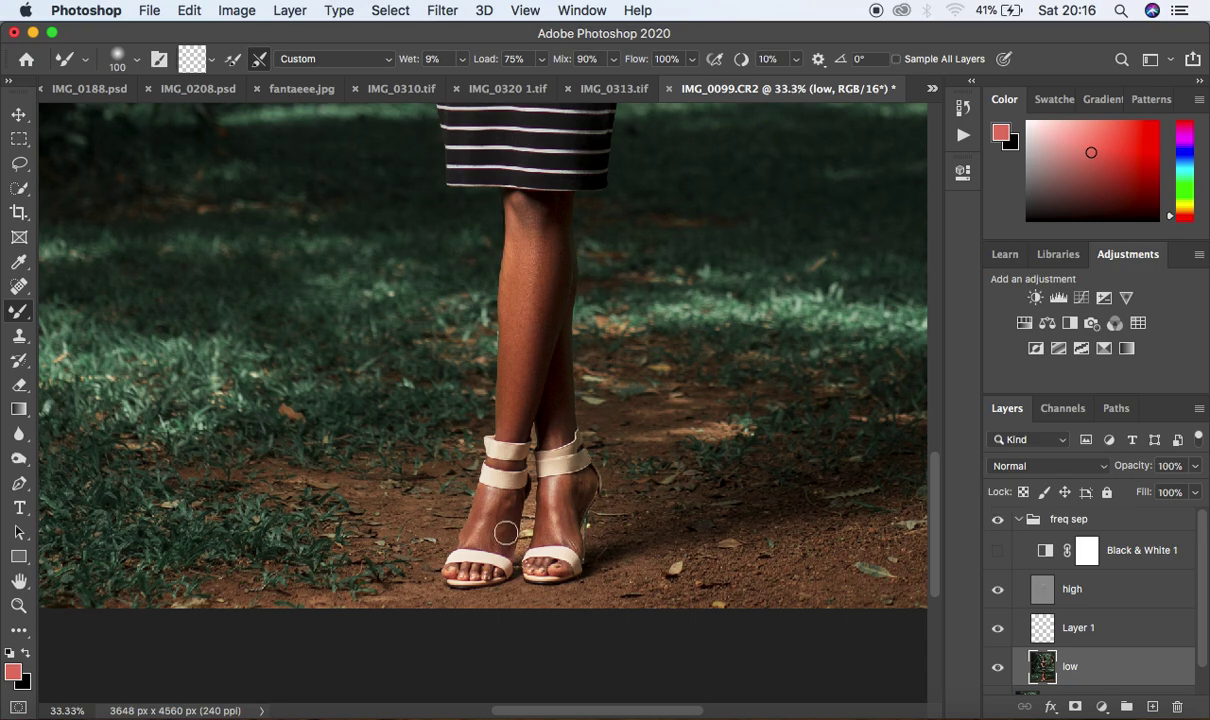
mouse_move(502, 505)
left_mouse_down()
mouse_move(486, 500)
mouse_move(481, 530)
mouse_move(505, 494)
mouse_move(540, 475)
mouse_move(562, 491)
mouse_move(568, 531)
mouse_move(572, 516)
left_mouse_up()
mouse_move(558, 510)
left_mouse_down()
mouse_move(551, 540)
mouse_move(559, 486)
left_mouse_up()
mouse_move(488, 516)
left_mouse_down()
mouse_move(486, 505)
mouse_move(455, 540)
mouse_move(460, 530)
left_mouse_up()
left_click_drag(532, 380, 543, 216)
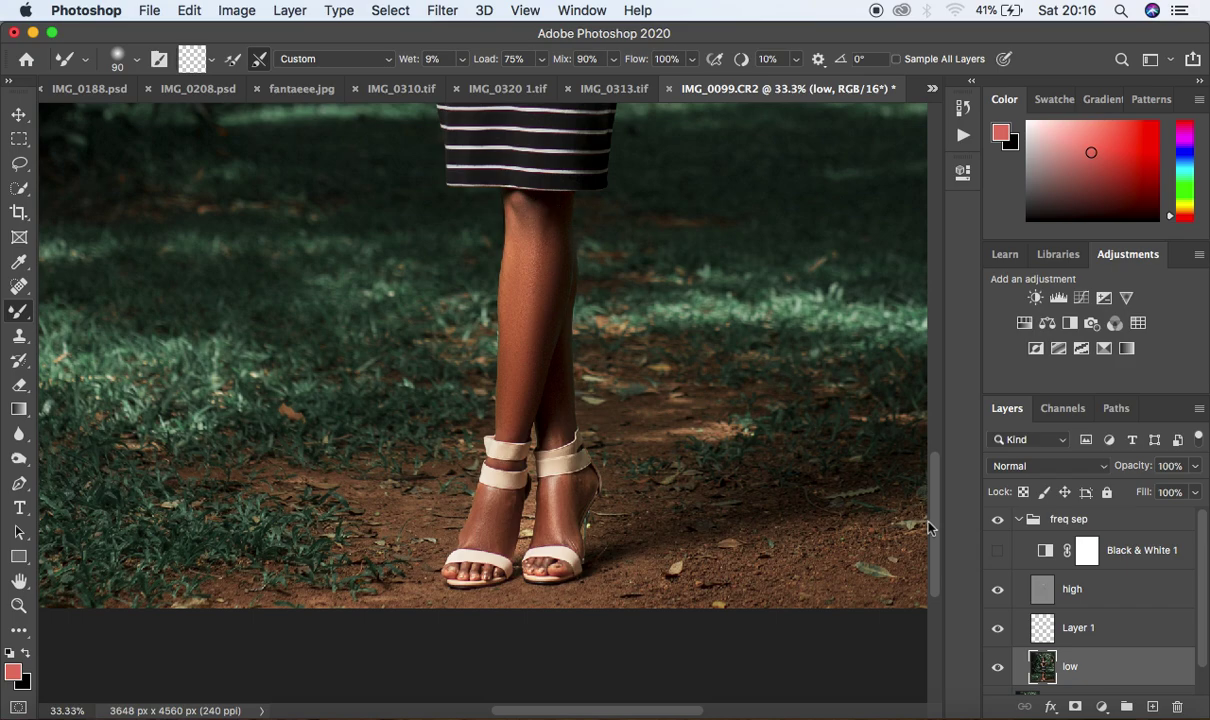
- Smooth the forearms and the clasped hands on the low layer with a 90-pixel Mixer Brush
left_click_drag(937, 520, 937, 362)
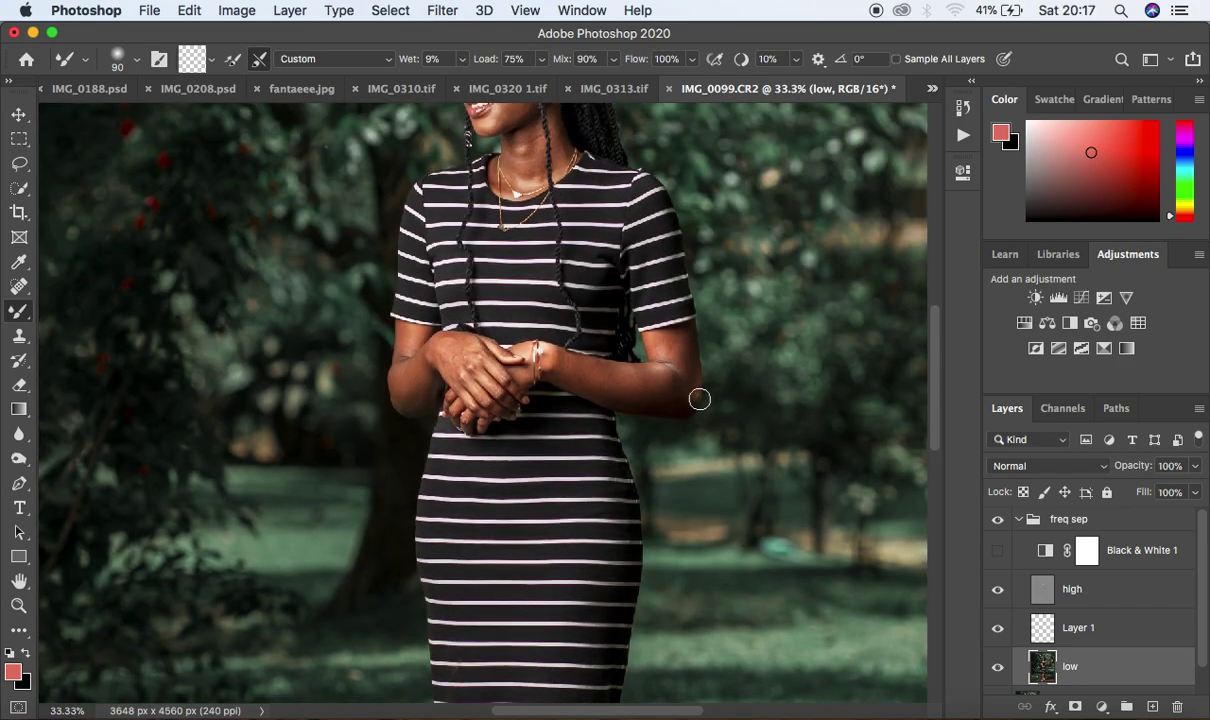
mouse_move(670, 343)
left_mouse_down()
mouse_move(681, 359)
mouse_move(659, 338)
mouse_move(618, 381)
mouse_move(613, 367)
mouse_move(616, 381)
mouse_move(656, 377)
mouse_move(562, 373)
mouse_move(583, 390)
mouse_move(656, 394)
mouse_move(630, 337)
mouse_move(684, 348)
mouse_move(688, 386)
mouse_move(580, 373)
mouse_move(556, 357)
mouse_move(621, 394)
left_mouse_up()
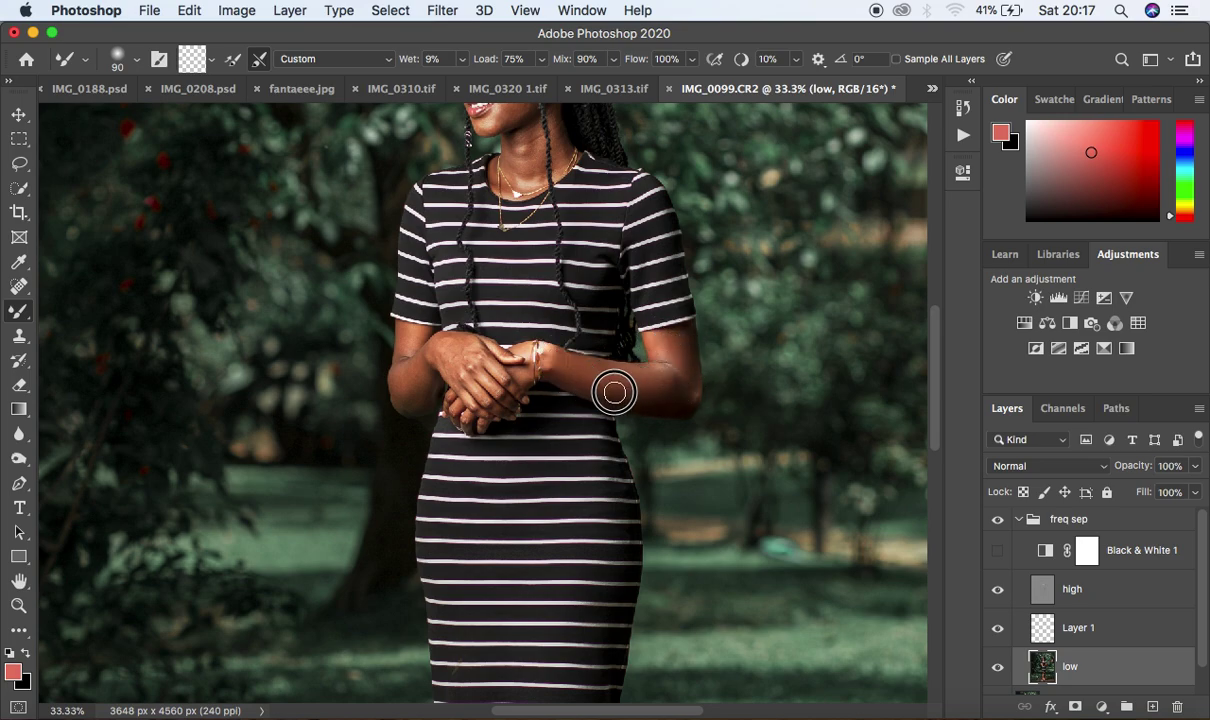
mouse_move(445, 344)
left_mouse_down()
mouse_move(447, 358)
mouse_move(437, 346)
mouse_move(456, 351)
mouse_move(405, 397)
mouse_move(421, 370)
mouse_move(406, 339)
mouse_move(405, 356)
mouse_move(392, 352)
mouse_move(427, 400)
mouse_move(413, 405)
mouse_move(481, 390)
left_mouse_up()
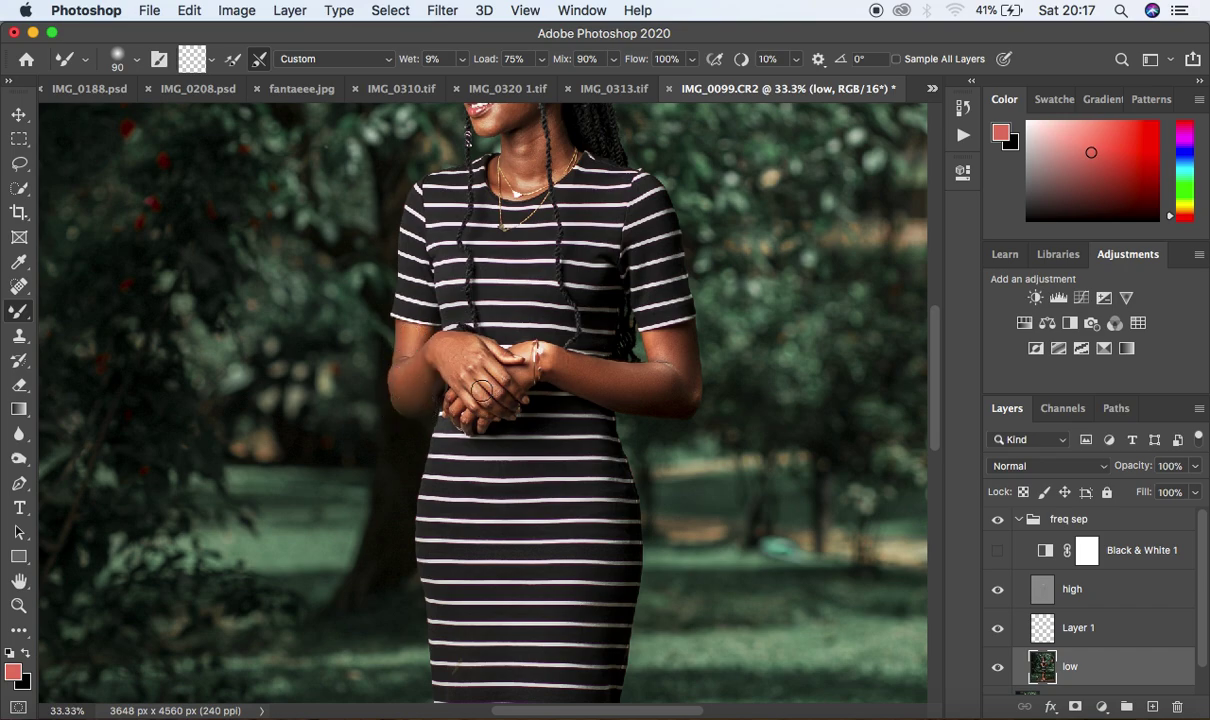
mouse_move(454, 345)
left_mouse_down()
mouse_move(499, 395)
mouse_move(479, 355)
mouse_move(515, 391)
mouse_move(462, 383)
mouse_move(489, 416)
mouse_move(481, 387)
mouse_move(517, 403)
mouse_move(507, 385)
mouse_move(465, 422)
mouse_move(459, 413)
mouse_move(526, 413)
mouse_move(580, 337)
left_mouse_up()
left_click_drag(664, 341, 710, 388)
- Smooth the skin of the neck and upper chest with a 70-pixel Mixer Brush
left_click_drag(940, 410, 940, 370)
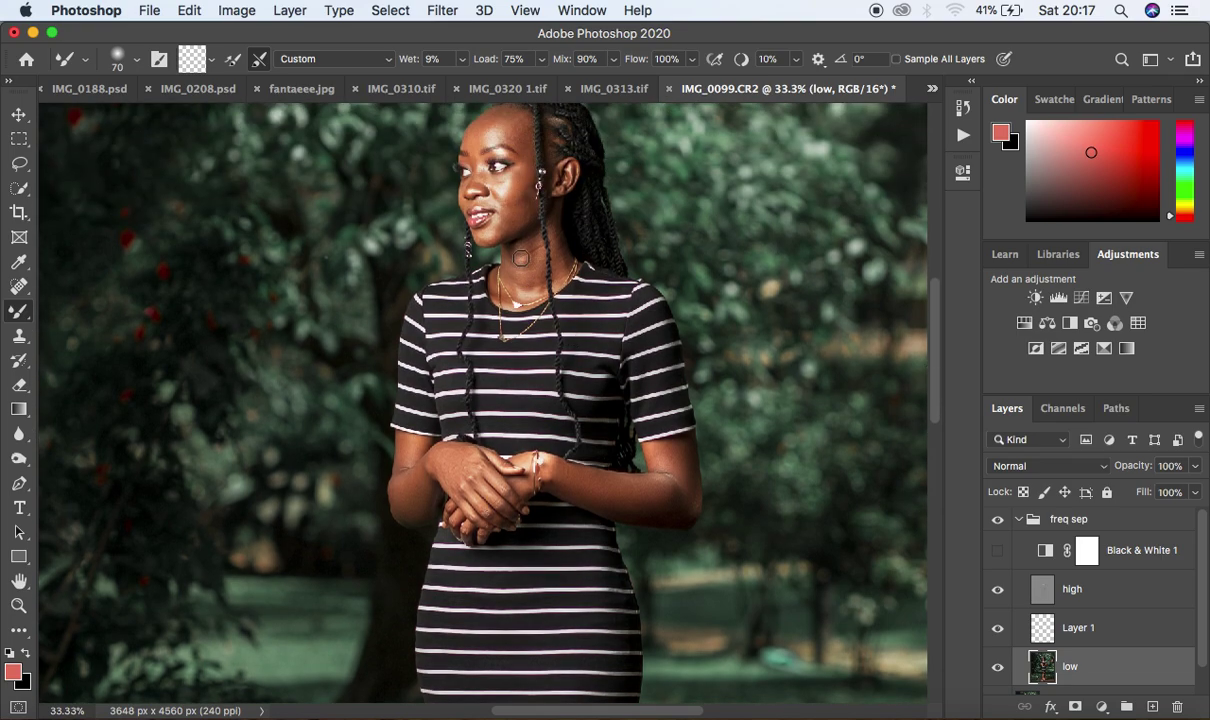
mouse_move(531, 249)
left_mouse_down()
mouse_move(521, 278)
mouse_move(518, 265)
mouse_move(532, 248)
mouse_move(531, 281)
mouse_move(518, 286)
mouse_move(535, 281)
left_mouse_up()
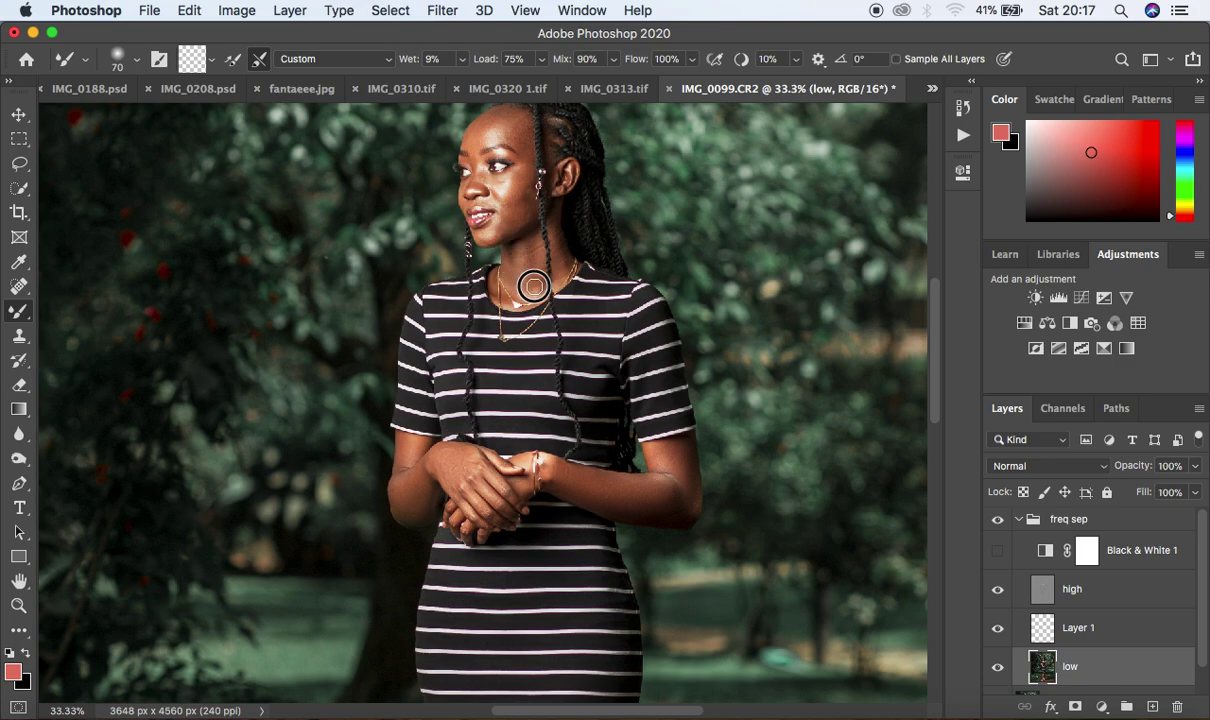
left_click_drag(524, 245, 532, 259)
- Blend the skin around the bent elbow beside the bracelet arm with the 70-pixel Mixer Brush
key("super+plus")
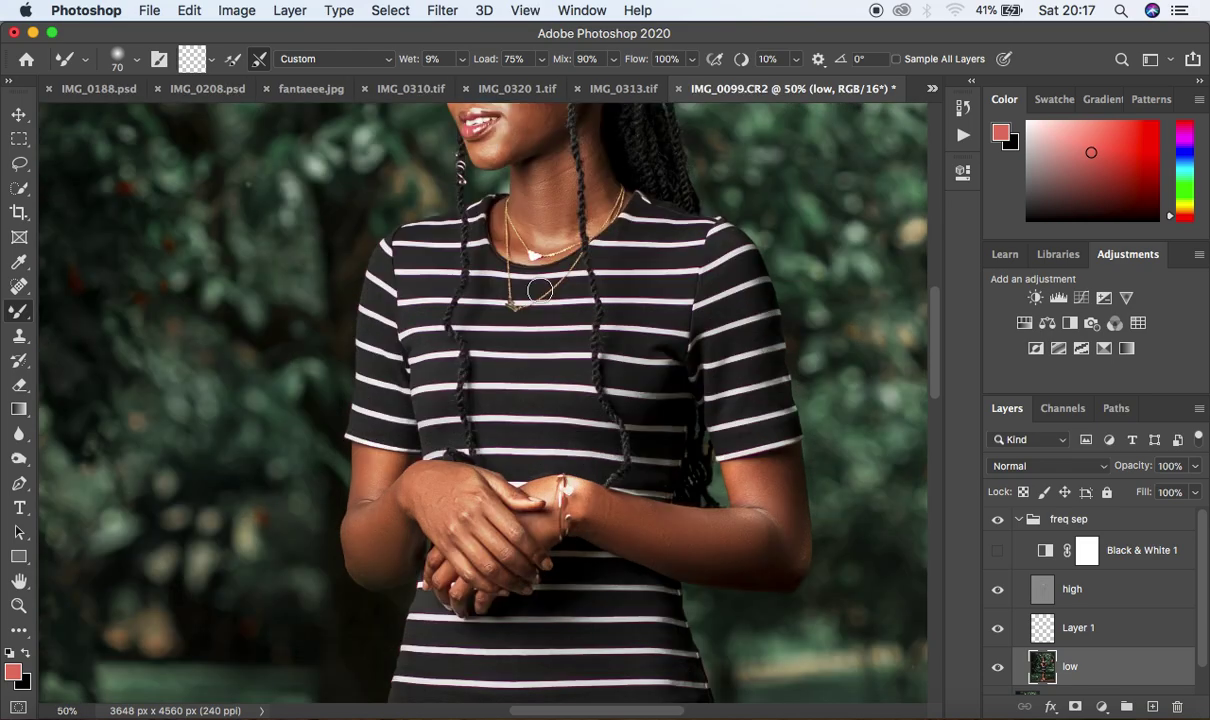
left_click_drag(751, 484, 770, 493)
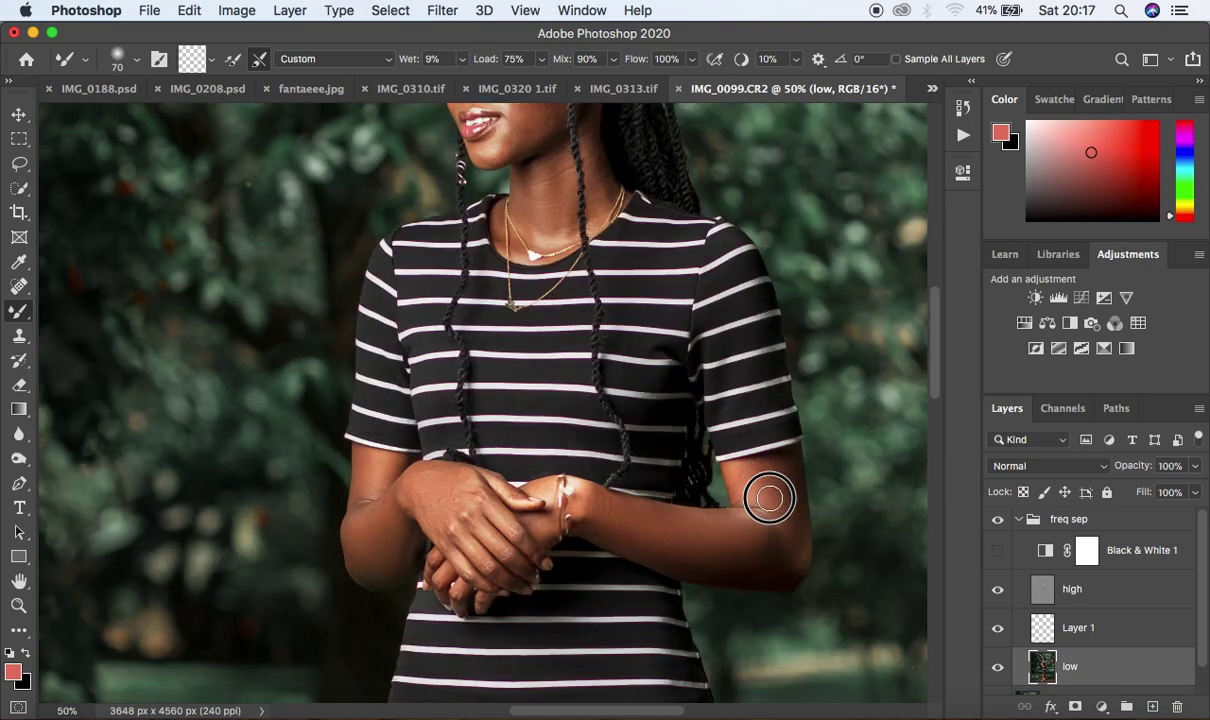
left_click_drag(794, 537, 769, 543)
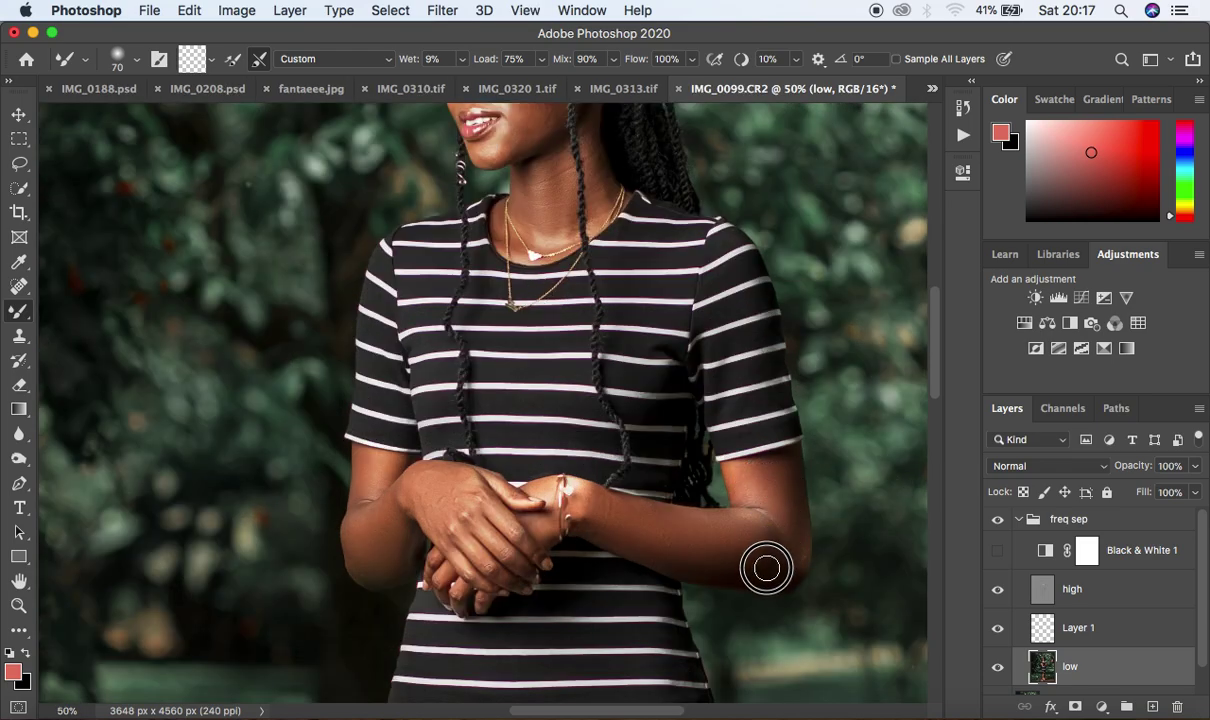
- Smooth the forehead, temple and cheek on the low layer with the Mixer Brush, checking the tones in black and white
left_click_drag(937, 378, 935, 339)
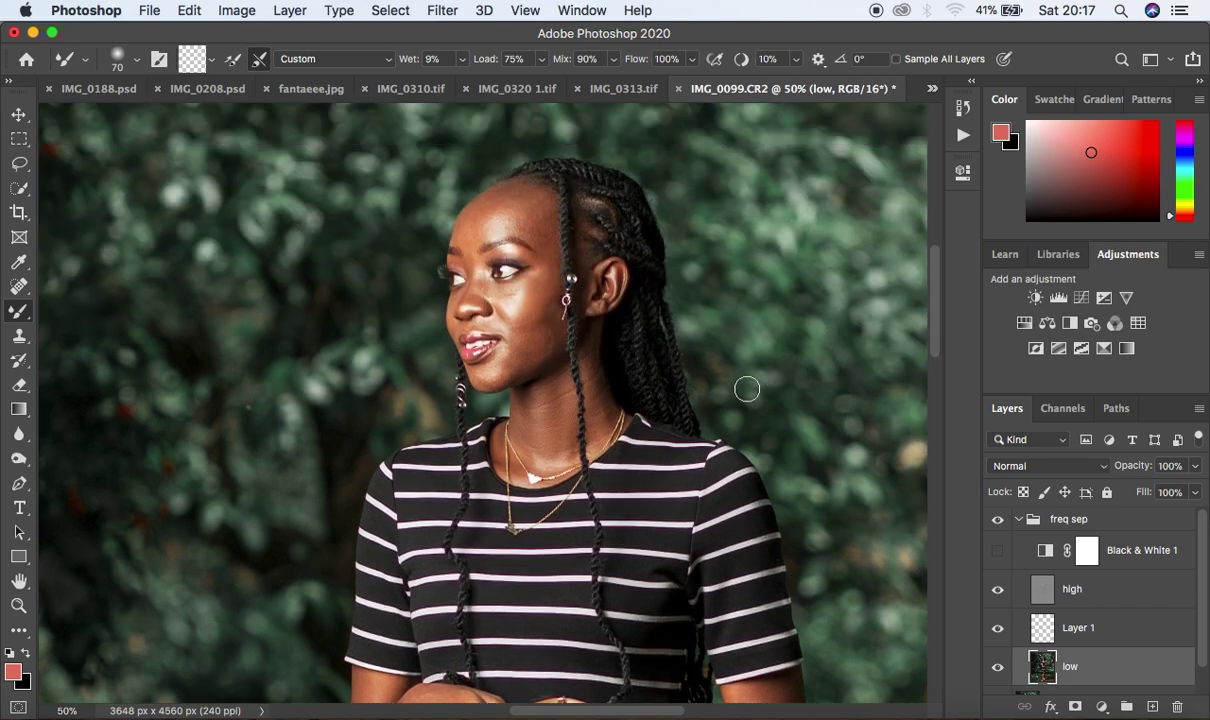
key("super+equal")
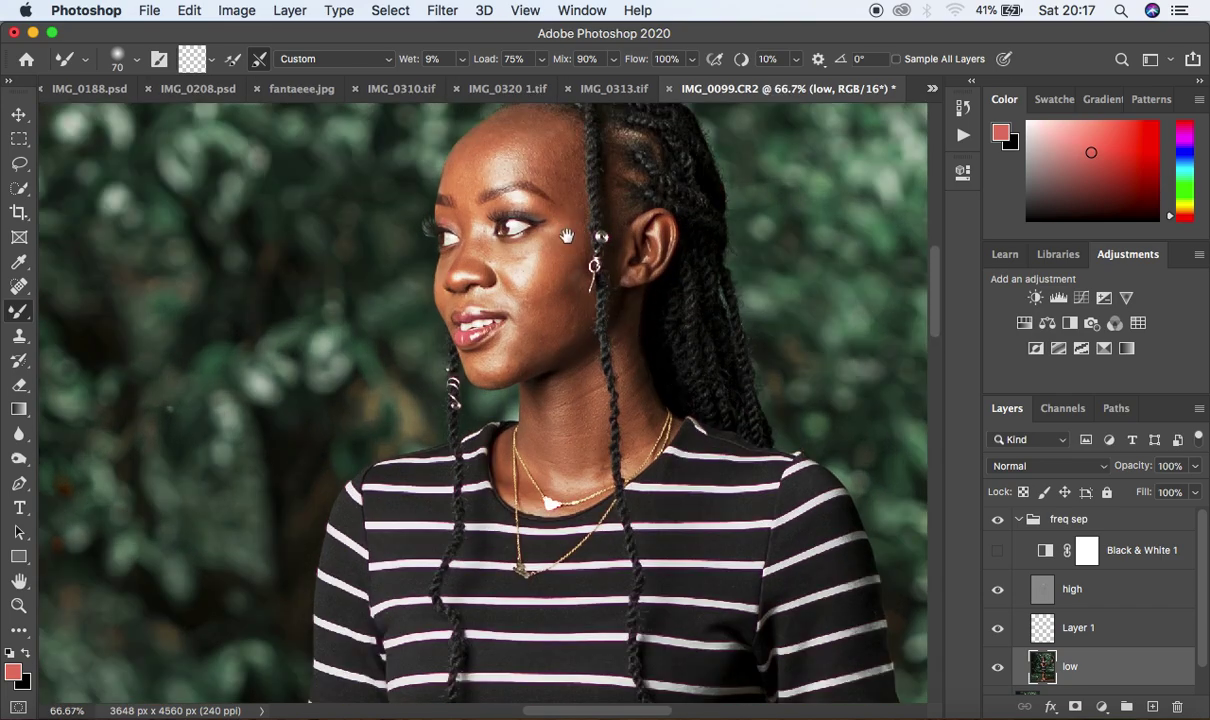
scroll(566, 236, "up", 5)
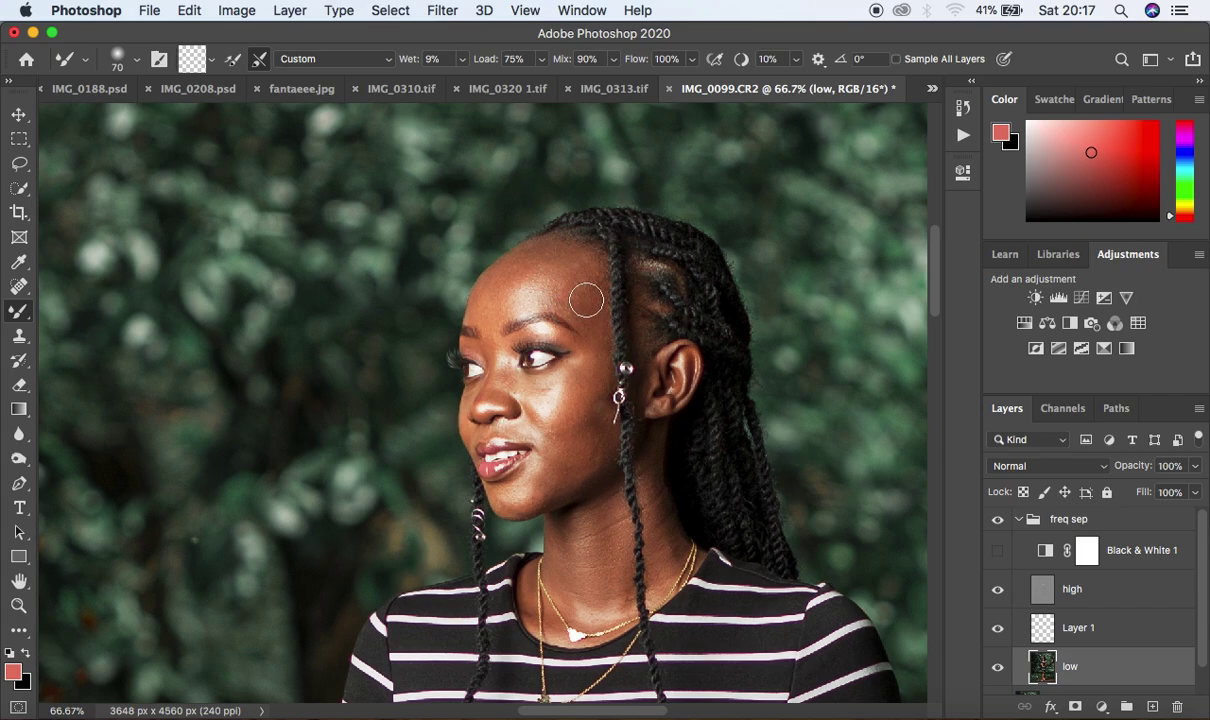
left_click(997, 550)
mouse_move(579, 304)
left_mouse_down()
mouse_move(580, 324)
mouse_move(598, 329)
mouse_move(575, 297)
mouse_move(583, 284)
mouse_move(596, 362)
left_mouse_up()
left_click(997, 550)
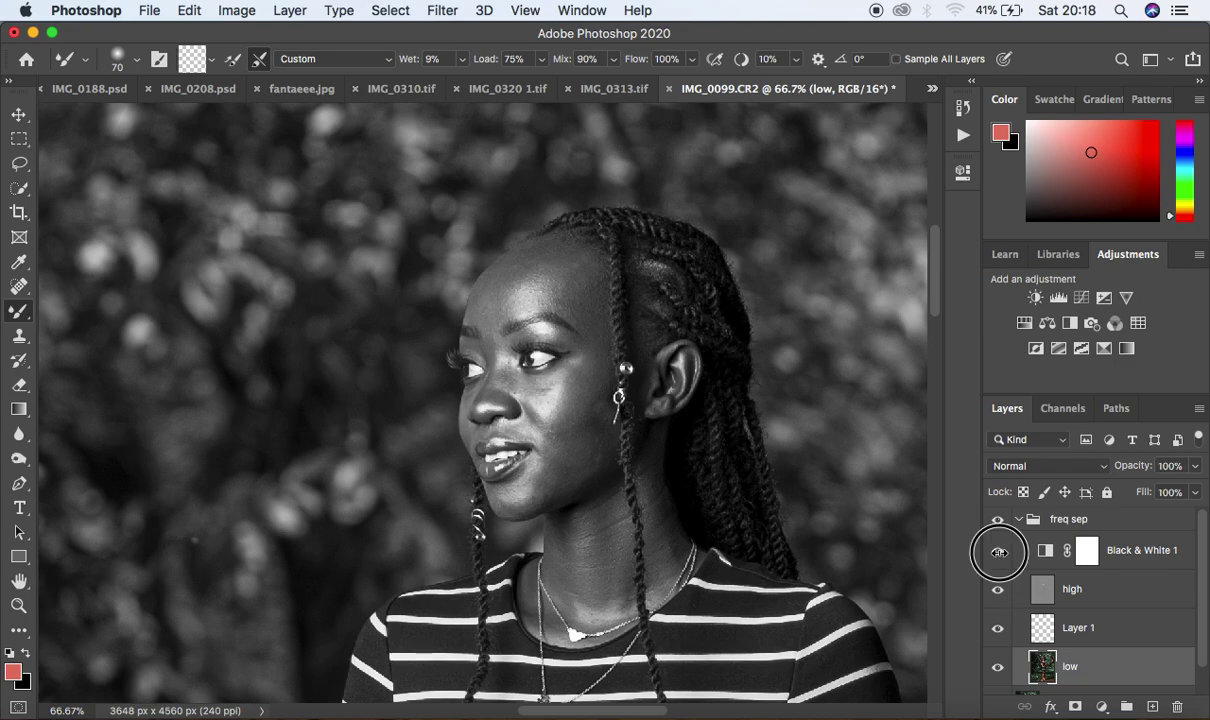
mouse_move(590, 377)
left_mouse_down()
mouse_move(574, 420)
mouse_move(585, 381)
left_mouse_up()
mouse_move(584, 295)
left_mouse_down()
mouse_move(595, 355)
mouse_move(563, 417)
mouse_move(565, 457)
mouse_move(587, 445)
mouse_move(549, 481)
mouse_move(572, 414)
mouse_move(562, 466)
mouse_move(528, 499)
mouse_move(505, 501)
mouse_move(541, 498)
mouse_move(548, 471)
mouse_move(580, 471)
mouse_move(594, 443)
mouse_move(576, 289)
mouse_move(589, 281)
mouse_move(569, 262)
mouse_move(587, 275)
mouse_move(566, 309)
mouse_move(589, 315)
mouse_move(554, 251)
mouse_move(512, 264)
mouse_move(492, 294)
mouse_move(527, 256)
mouse_move(502, 286)
mouse_move(554, 251)
mouse_move(570, 283)
mouse_move(487, 309)
left_mouse_up()
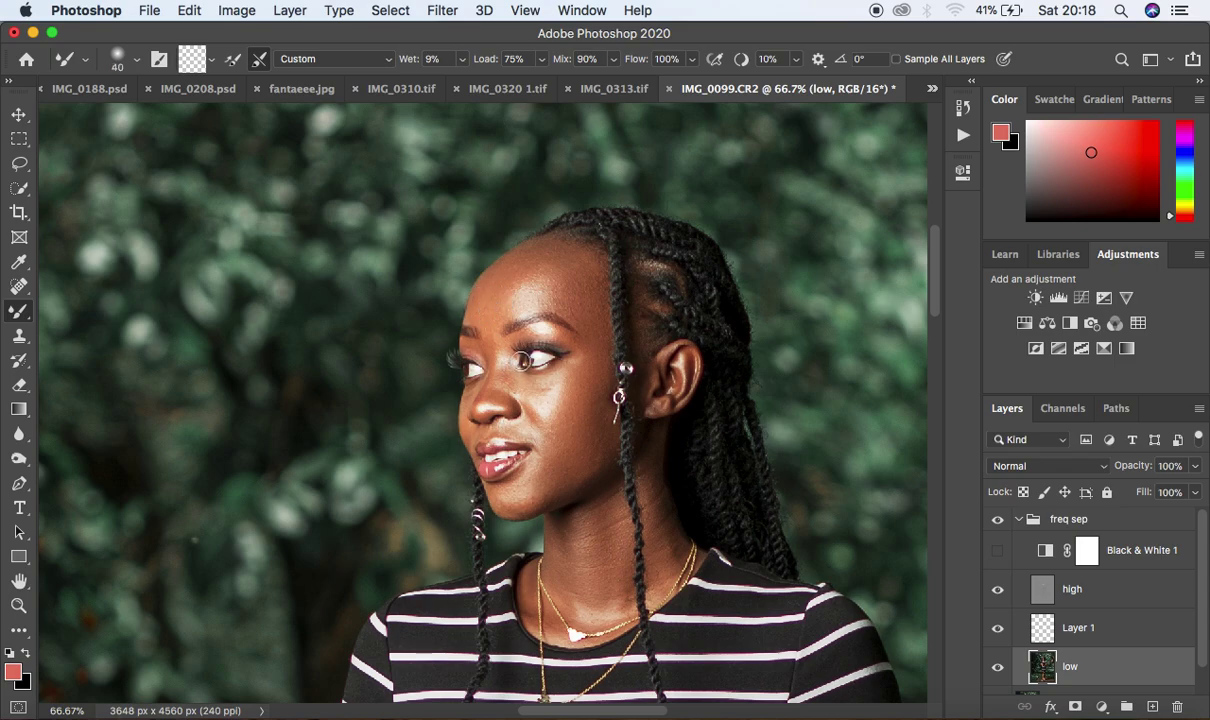
- Blend the upper forehead, cheek, jawline and neck with a 40-pixel Mixer Brush
mouse_move(516, 373)
left_mouse_down()
mouse_move(490, 356)
mouse_move(506, 381)
mouse_move(533, 384)
mouse_move(483, 363)
mouse_move(490, 385)
mouse_move(470, 377)
mouse_move(514, 409)
mouse_move(489, 294)
mouse_move(502, 270)
mouse_move(546, 256)
left_mouse_up()
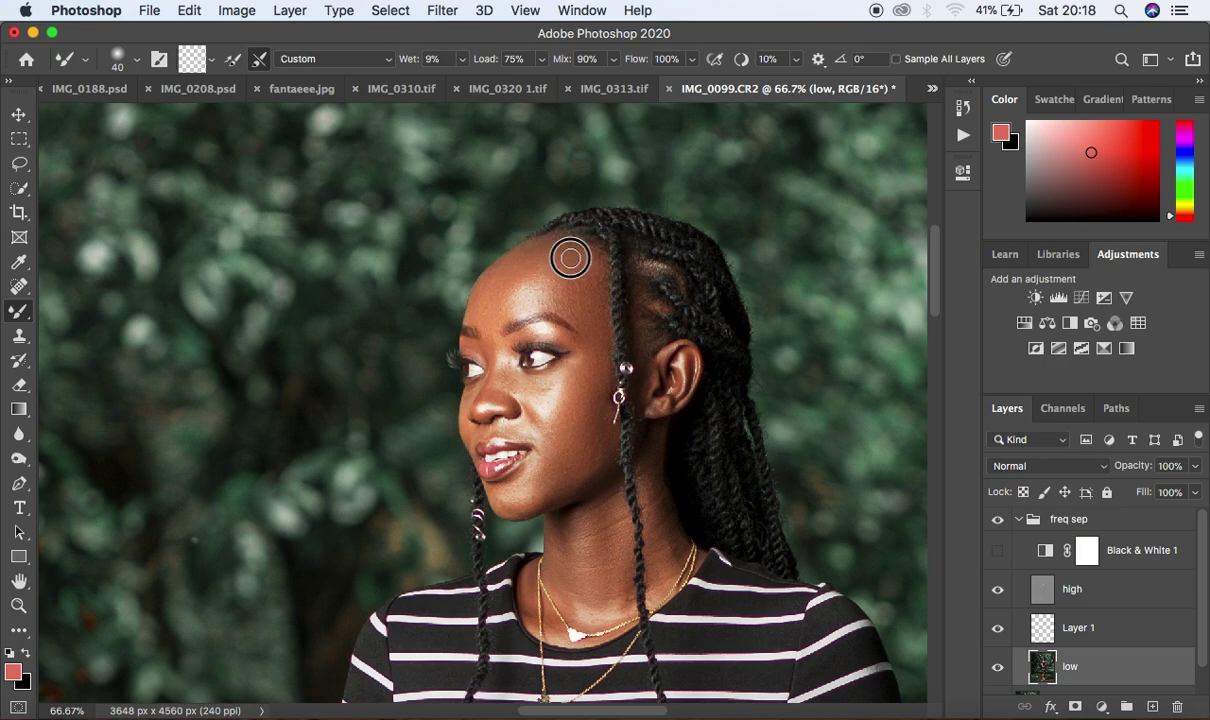
left_click_drag(585, 367, 581, 380)
mouse_move(600, 443)
left_mouse_down()
mouse_move(600, 427)
mouse_move(600, 468)
mouse_move(567, 491)
mouse_move(513, 505)
mouse_move(508, 494)
left_mouse_up()
mouse_move(661, 546)
left_mouse_down()
mouse_move(655, 456)
mouse_move(658, 509)
mouse_move(630, 495)
left_mouse_up()
- Compare the face with the freq sep group hidden and shown, and review the whole photo
left_click(998, 520)
left_click(998, 520)
left_click(998, 520)
left_click(998, 520)
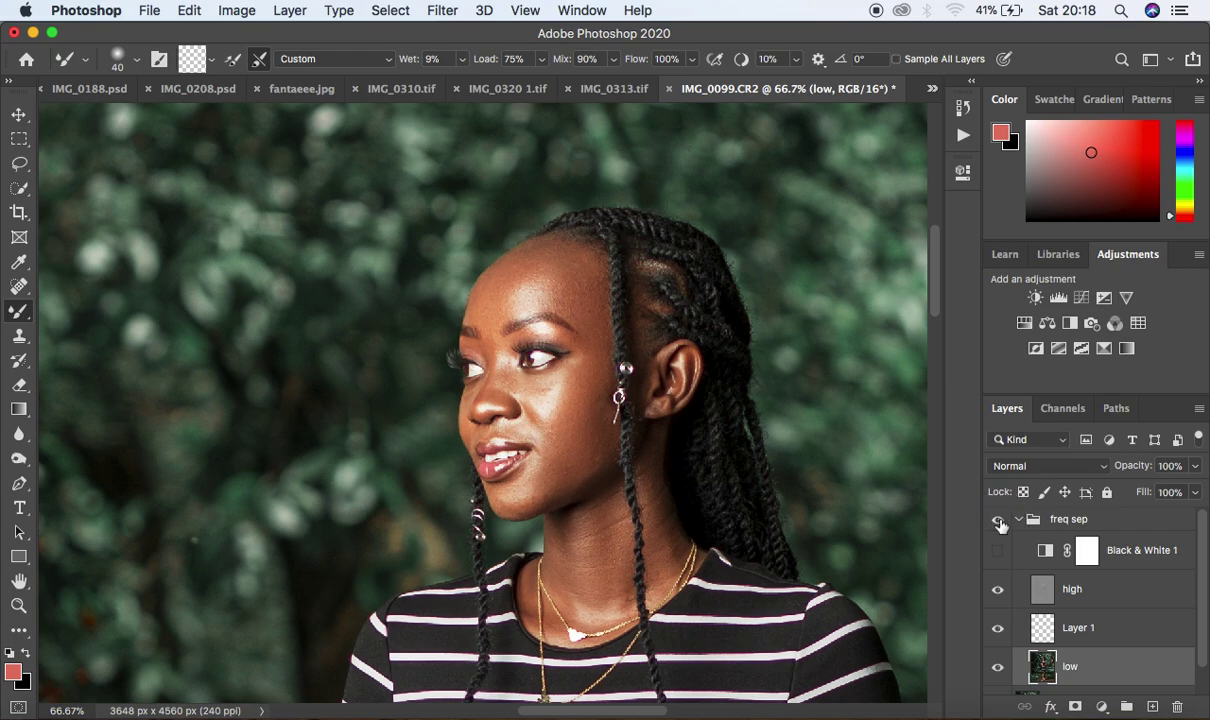
key("super+minus")
key("super+minus")
key("super+minus")
key("super+minus")
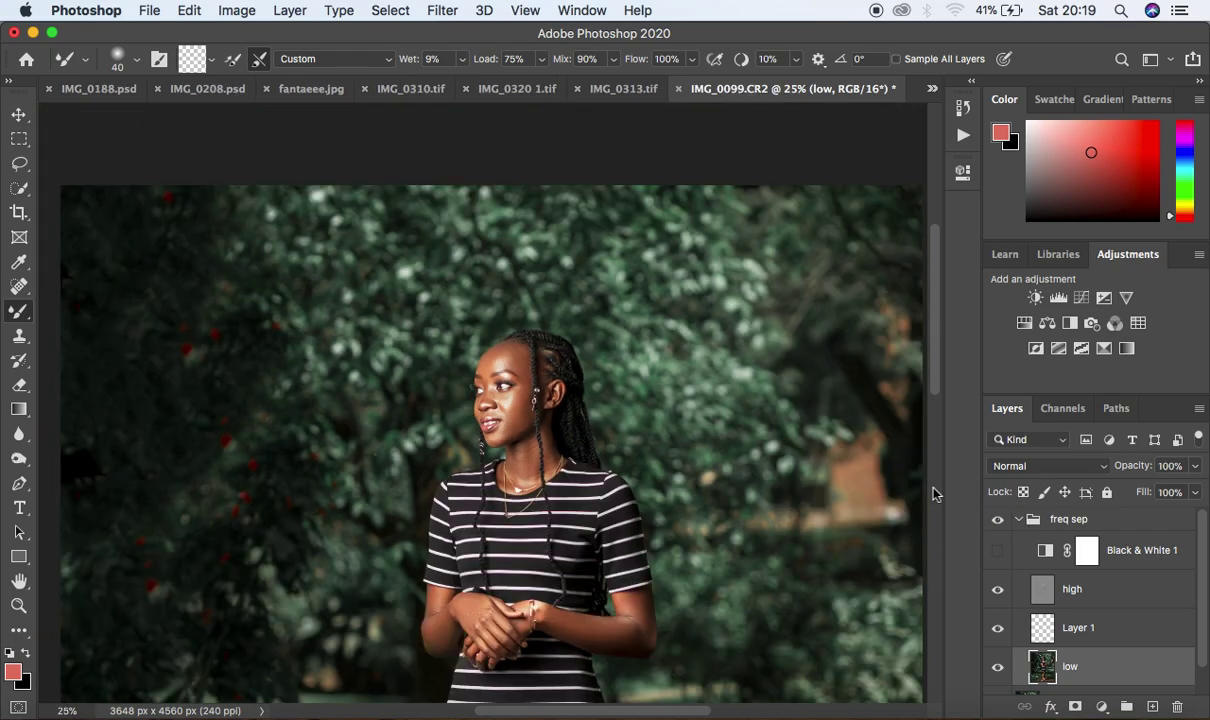
key("super+minus")
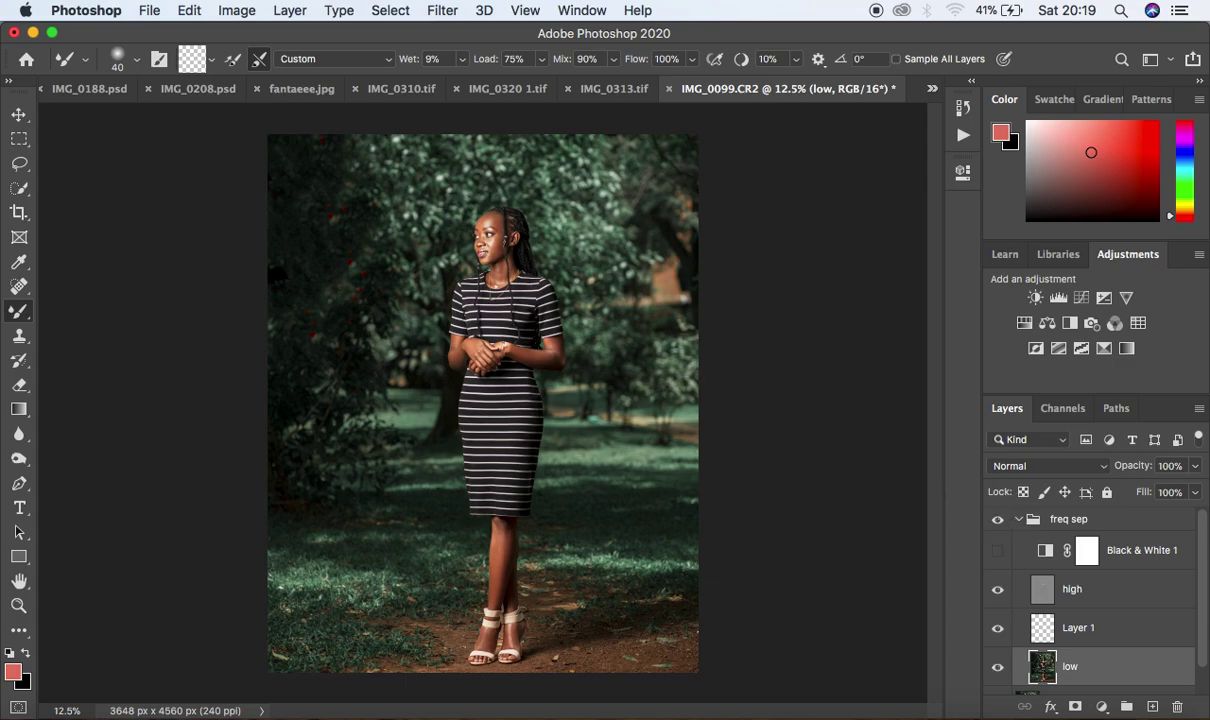
- Blend the tones of the forehead and sunlit cheek on the low layer with the Mixer Brush at 40 pixels
key("super+plus")
key("super+plus")
key("super+plus")
key("super+plus")
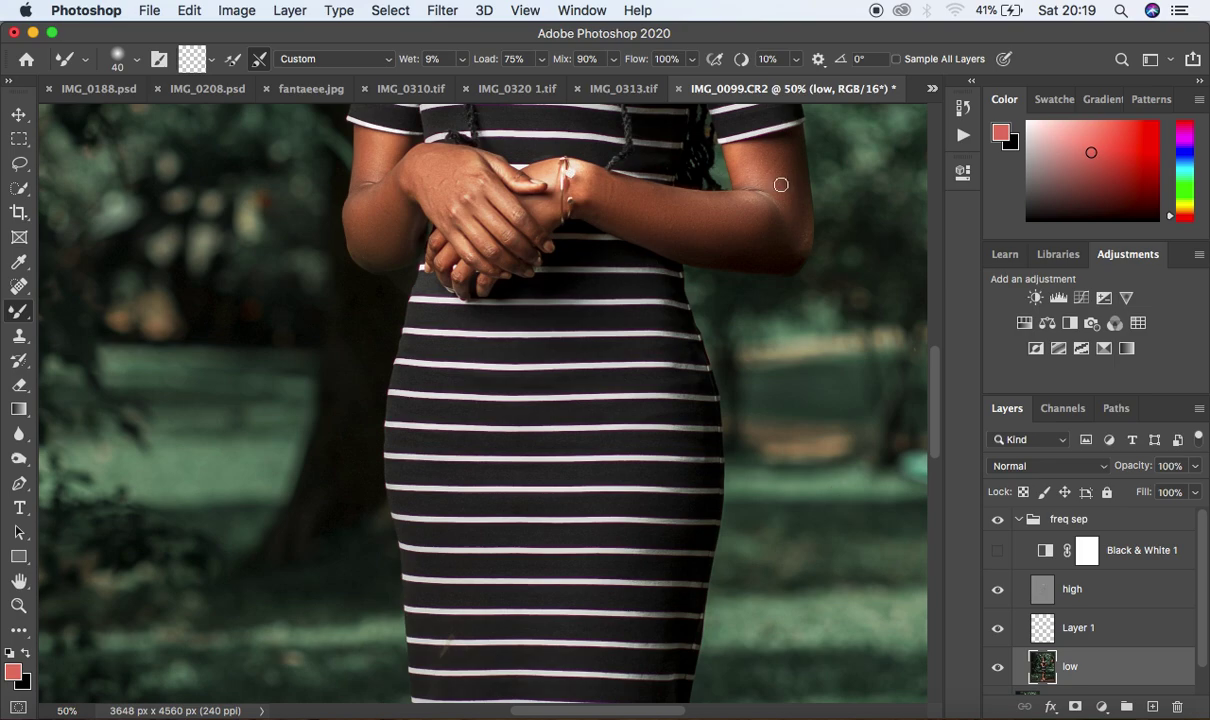
left_click_drag(744, 177, 778, 611)
left_click_drag(690, 340, 688, 488)
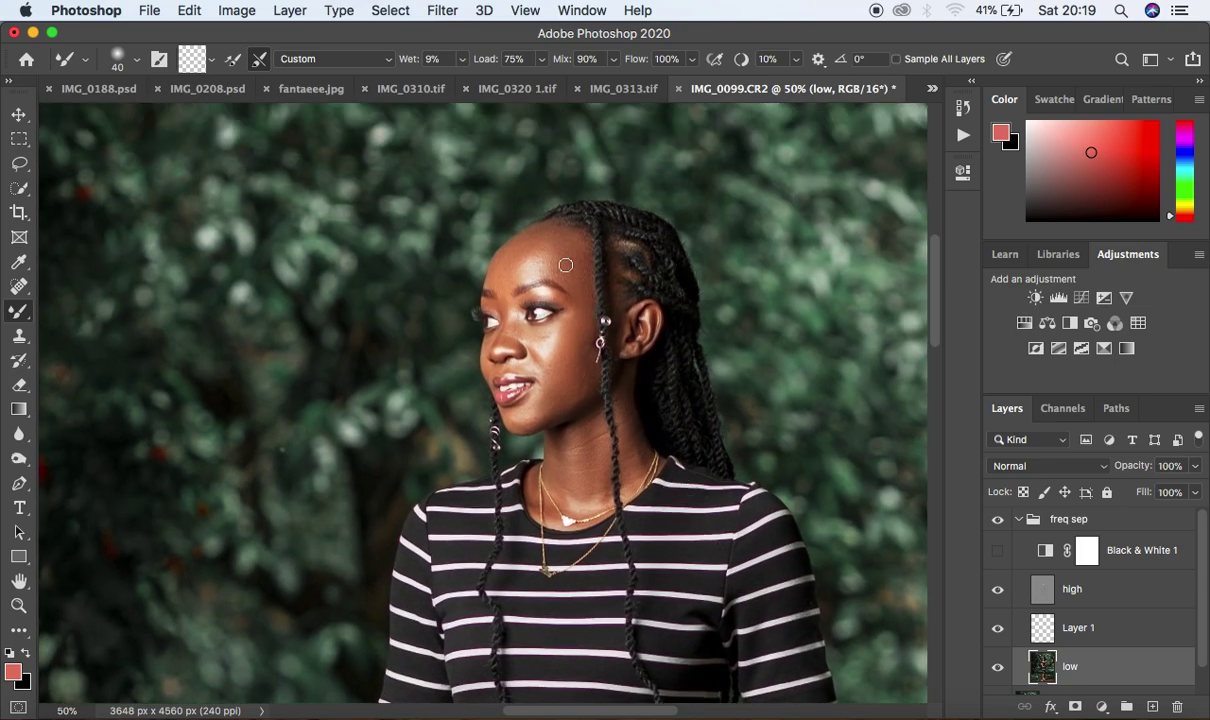
key("super+plus")
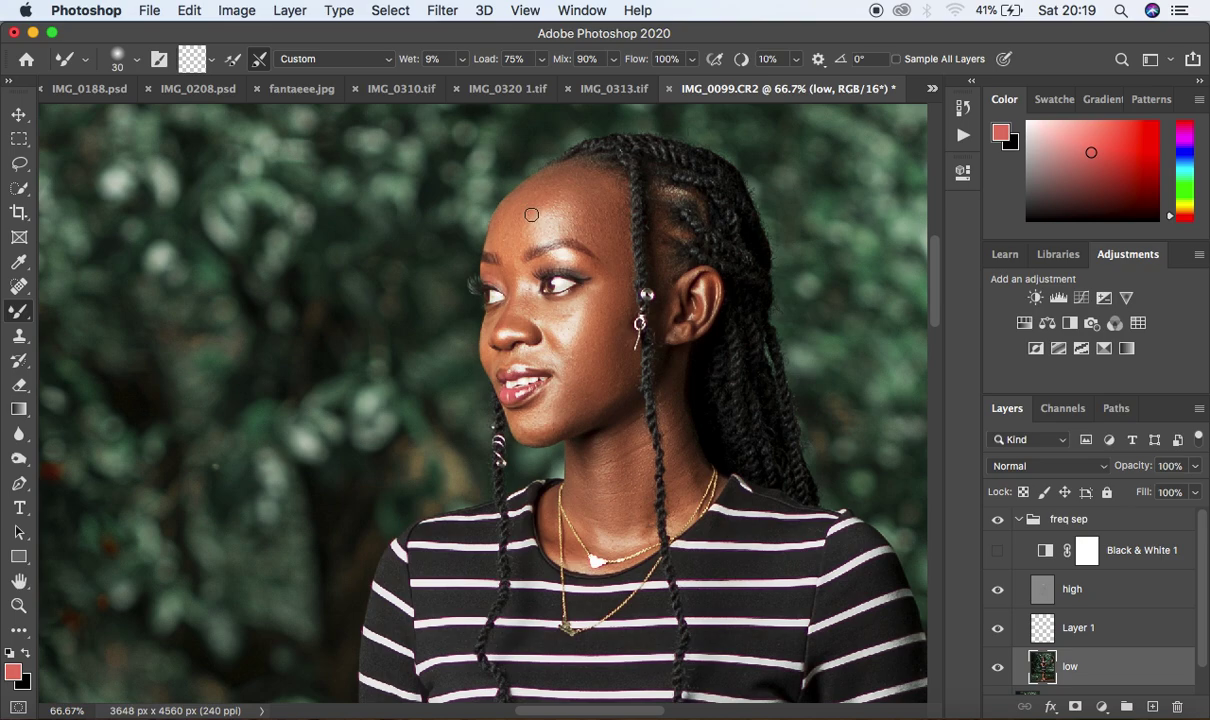
mouse_move(527, 237)
left_mouse_down()
mouse_move(542, 208)
mouse_move(544, 225)
mouse_move(576, 219)
mouse_move(559, 216)
mouse_move(576, 208)
mouse_move(558, 209)
mouse_move(578, 224)
mouse_move(530, 223)
left_mouse_up()
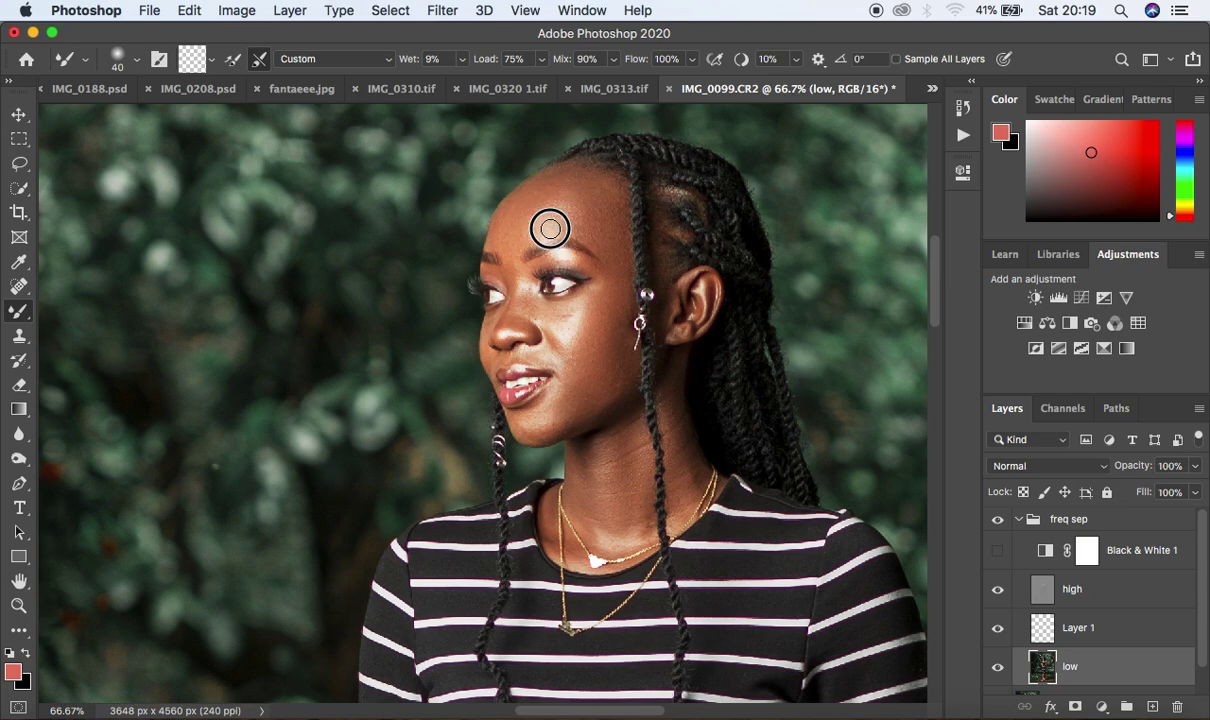
left_click(562, 227)
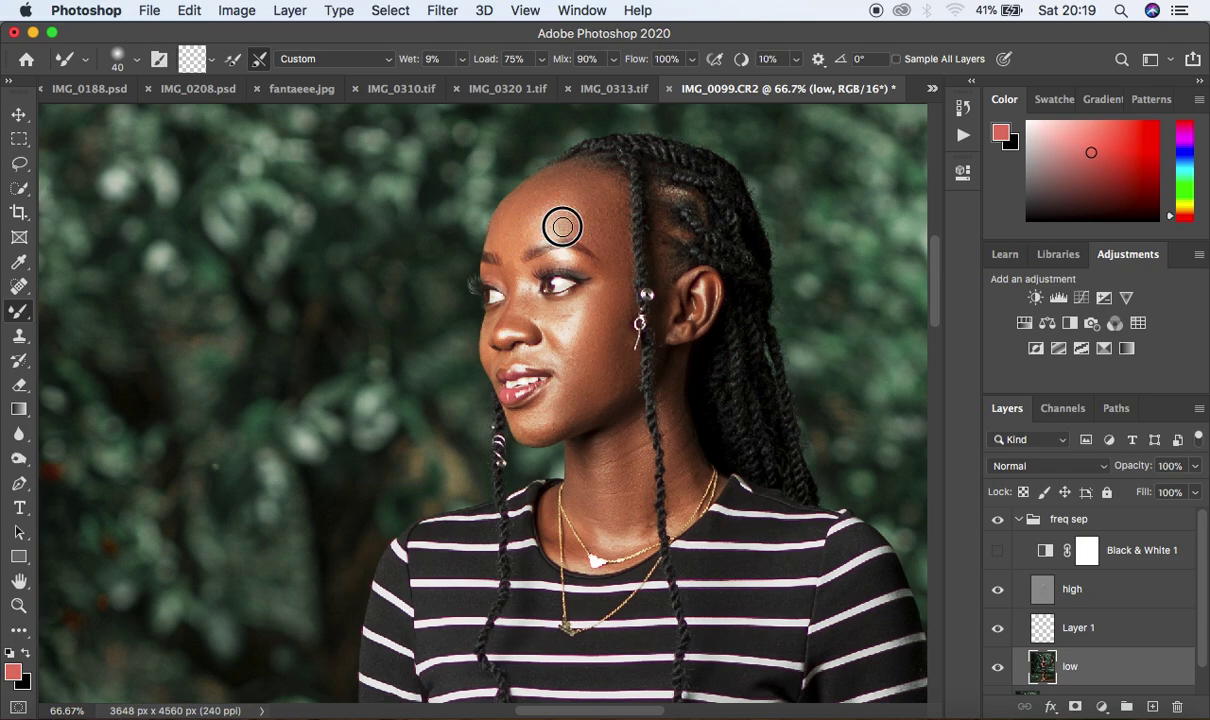
mouse_move(549, 204)
left_mouse_down()
mouse_move(572, 217)
mouse_move(515, 218)
mouse_move(538, 234)
mouse_move(573, 222)
left_mouse_up()
mouse_move(594, 306)
left_mouse_down()
mouse_move(573, 324)
mouse_move(588, 324)
mouse_move(573, 324)
mouse_move(586, 337)
mouse_move(545, 316)
mouse_move(575, 319)
mouse_move(563, 300)
mouse_move(578, 320)
mouse_move(536, 322)
mouse_move(559, 324)
mouse_move(566, 292)
mouse_move(594, 307)
left_mouse_up()
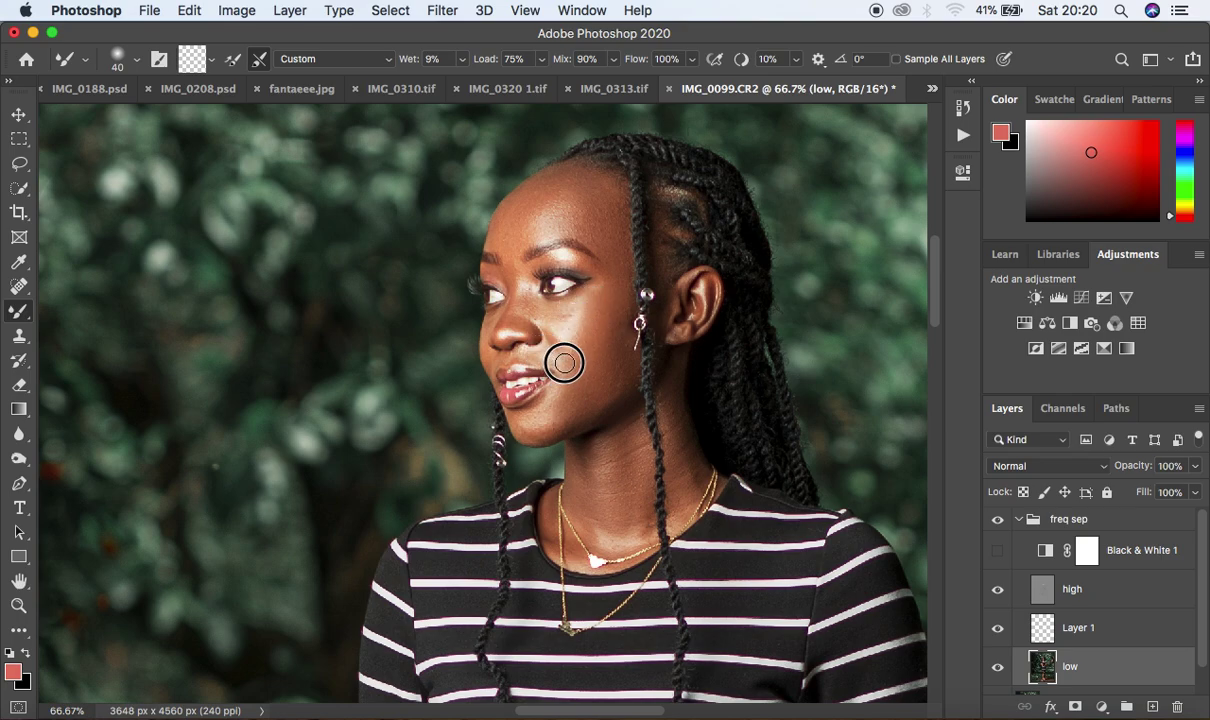
mouse_move(577, 345)
left_mouse_down()
mouse_move(570, 327)
mouse_move(585, 326)
left_mouse_up()
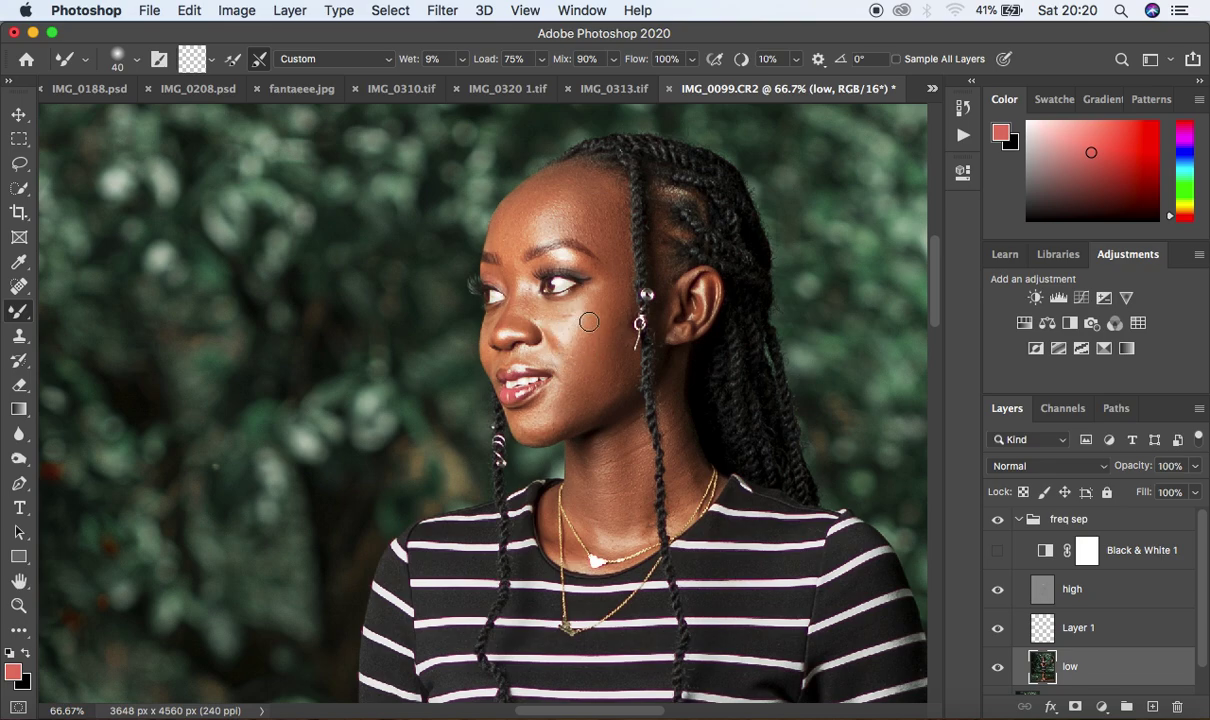
- Compare the retouched skin with the freq sep group hidden and shown, from the face out to the full photo
left_click(998, 520)
left_click(999, 521)
left_click(999, 521)
left_click(999, 521)
key("super+minus")
key("super+minus")
key("super+minus")
key("super+minus")
key("super+minus")
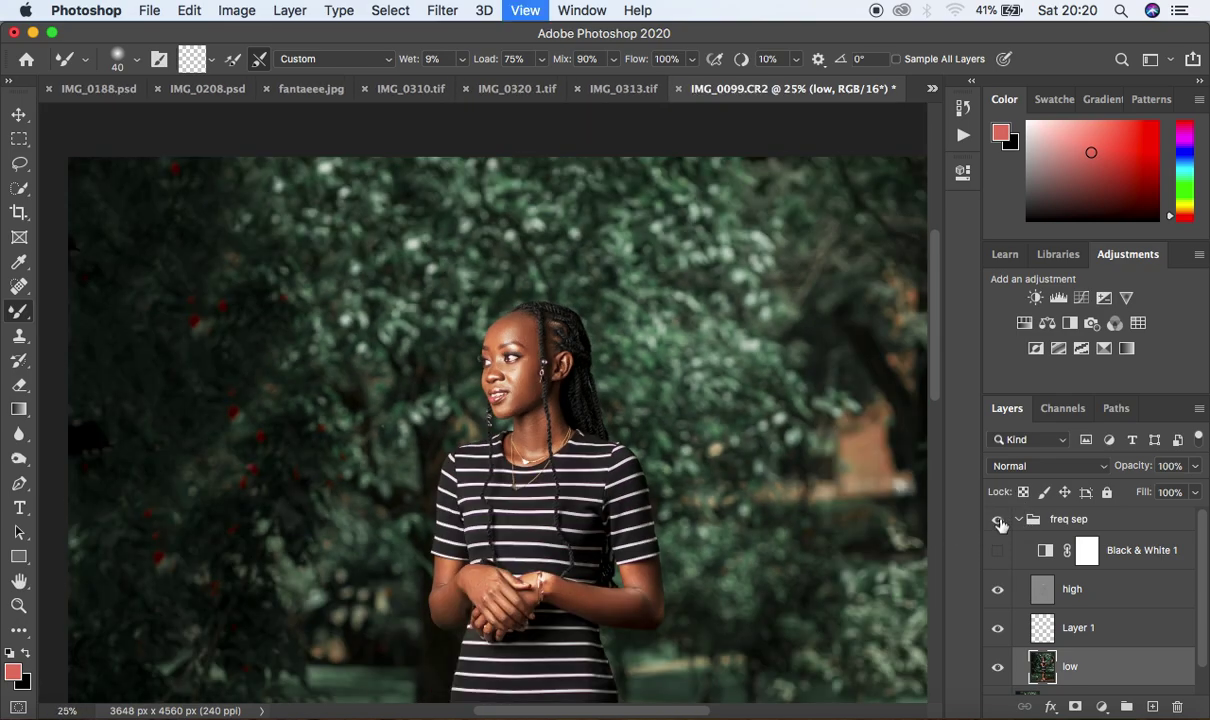
left_click(998, 521)
left_click(997, 520)
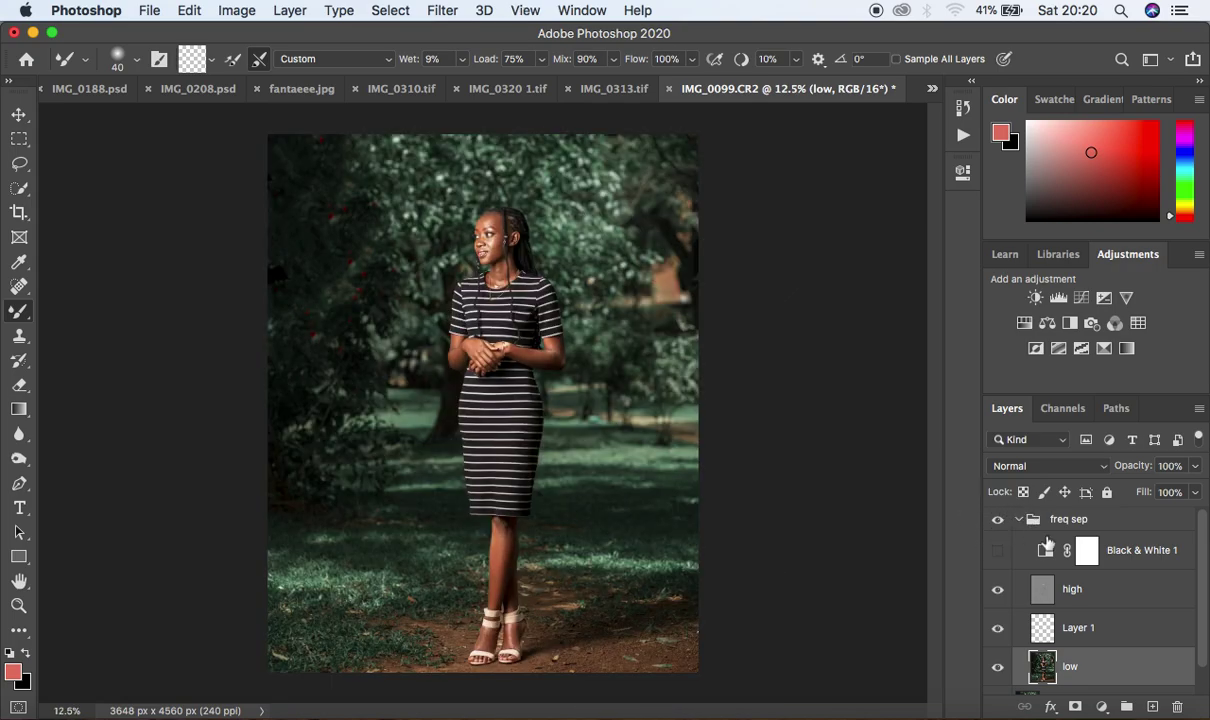
- Lasso the forehead highlight on the low layer with a 22 px feather, apply a 12-pixel Gaussian Blur, and deselect it
left_click(19, 163)
key("super+plus")
key("super+plus")
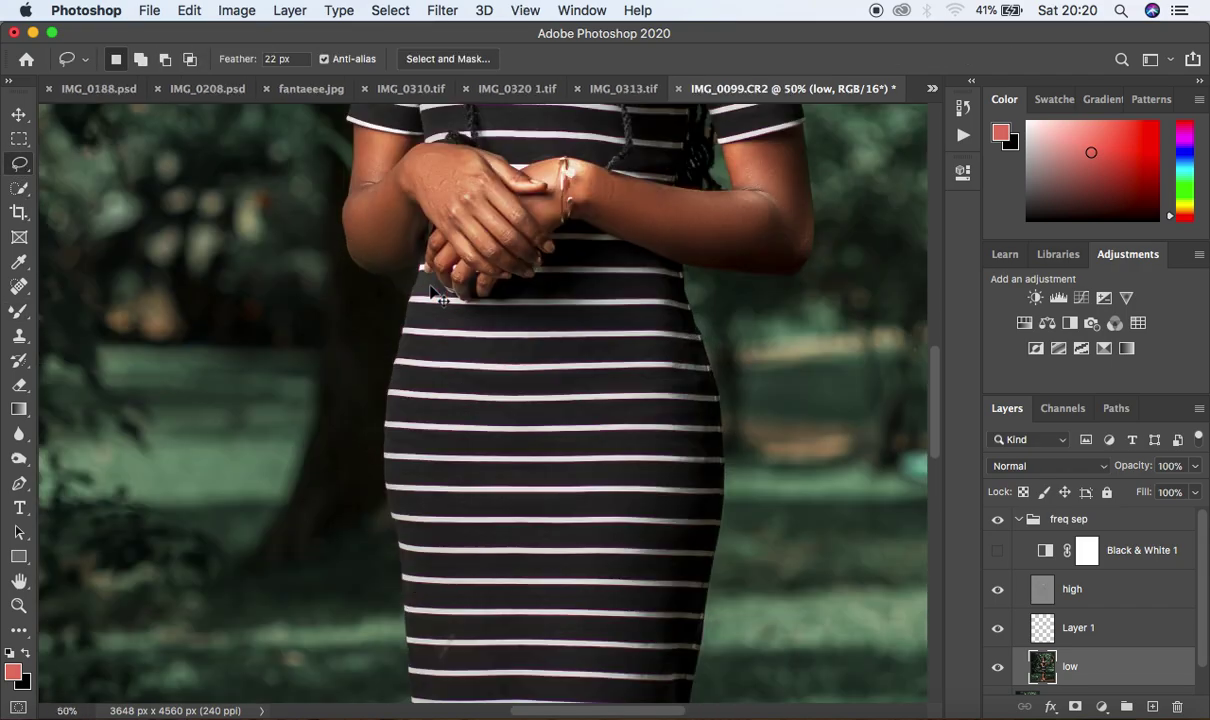
scroll(658, 568, "up", 5)
scroll(658, 568, "up", 4)
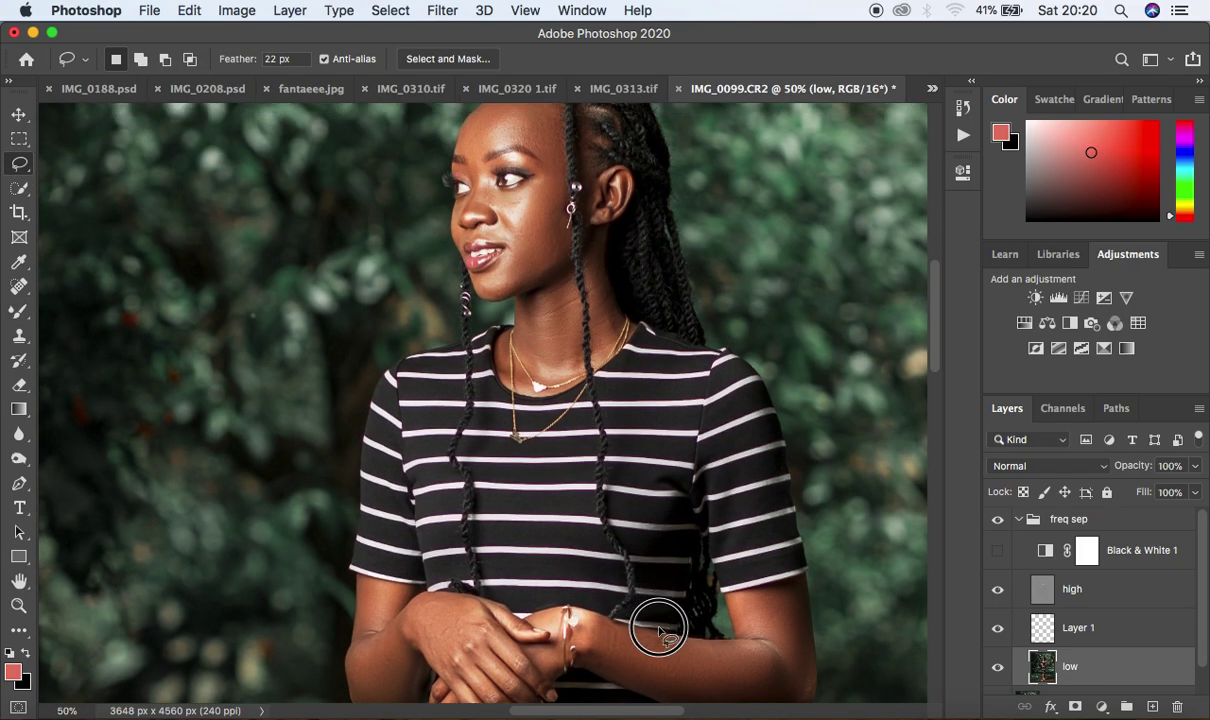
mouse_move(485, 163)
left_mouse_down()
mouse_move(527, 154)
mouse_move(538, 183)
left_mouse_up()
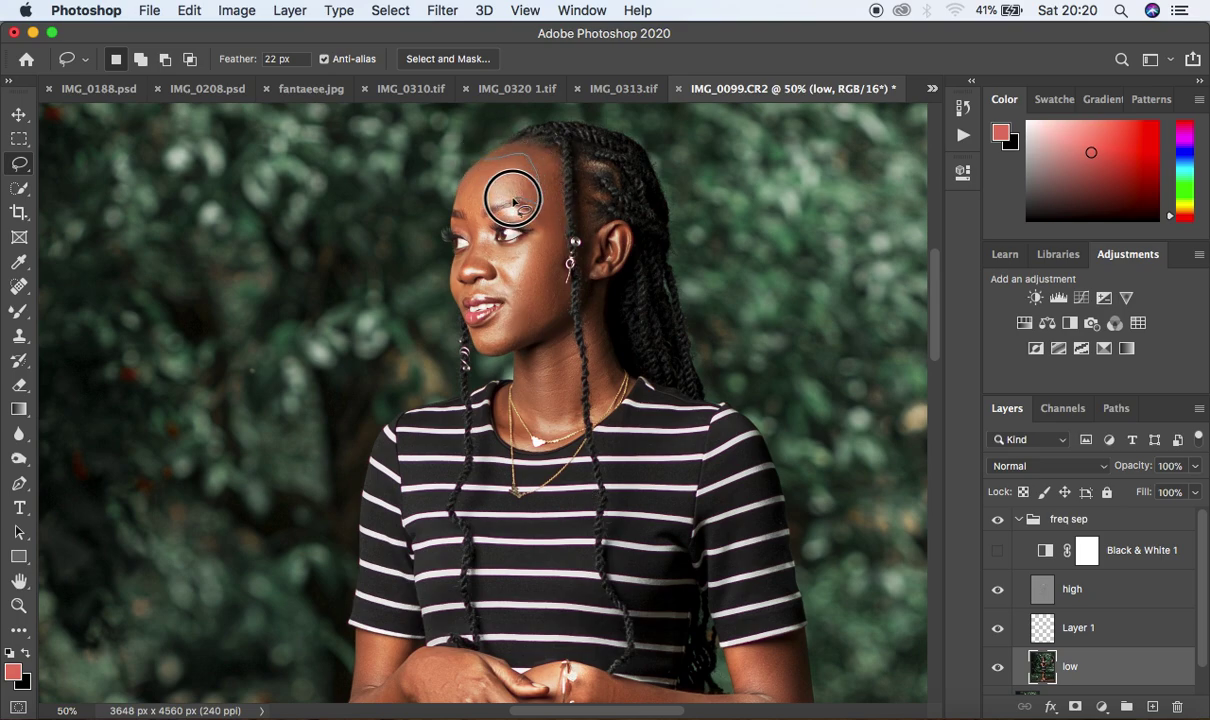
left_click(442, 10)
mouse_move(513, 237)
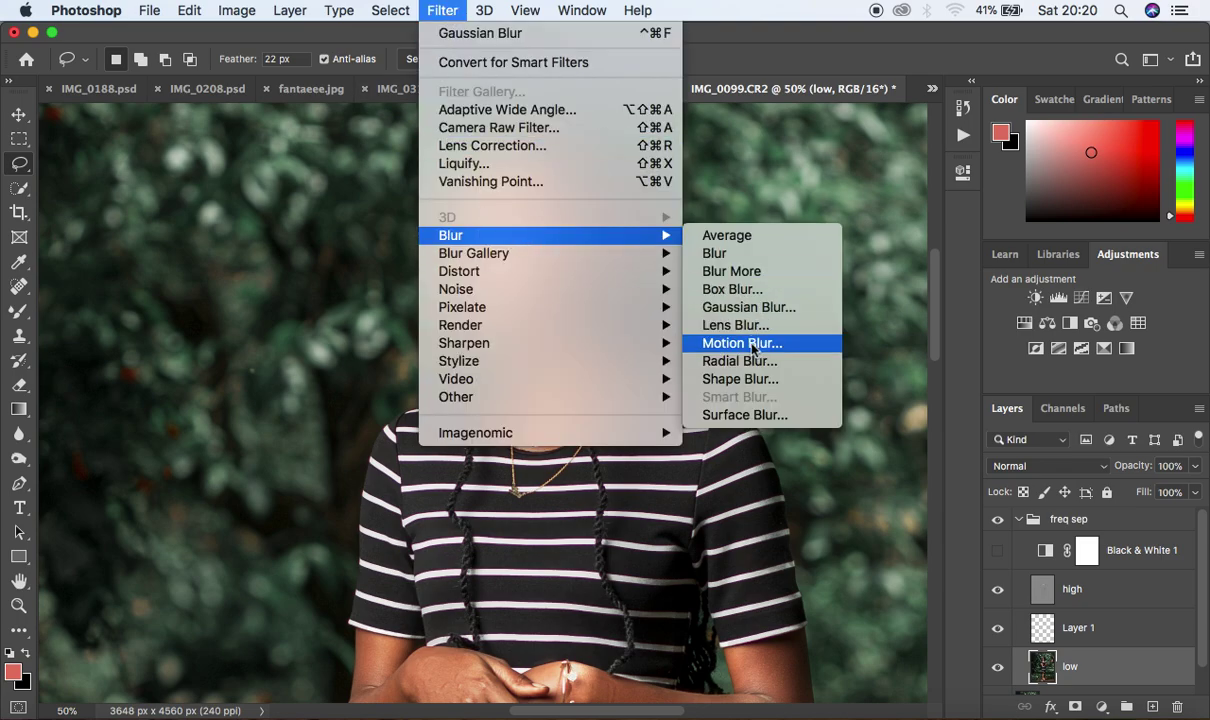
left_click(749, 307)
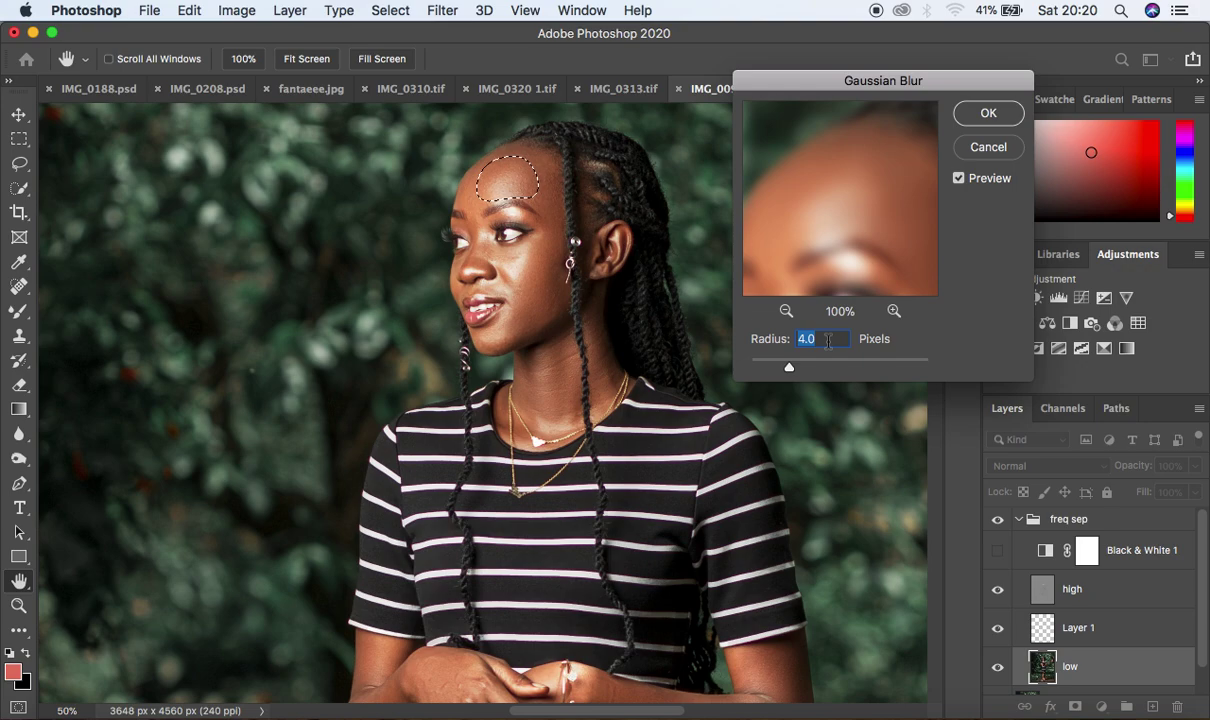
type("12")
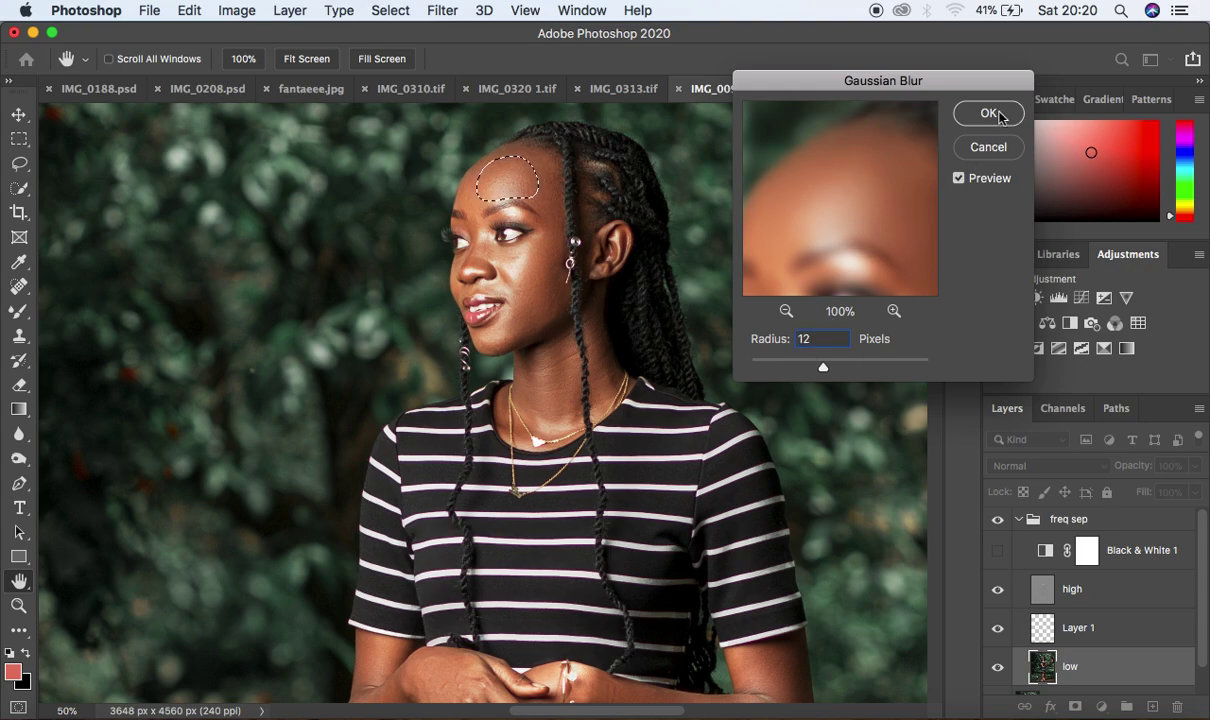
left_click(988, 114)
key("ctrl+d")
- Lasso the cheek highlight below the eye, repeat the last Gaussian Blur on it, and deselect it
mouse_move(531, 243)
left_mouse_down()
mouse_move(521, 237)
mouse_move(505, 270)
mouse_move(540, 237)
mouse_move(521, 266)
left_mouse_up()
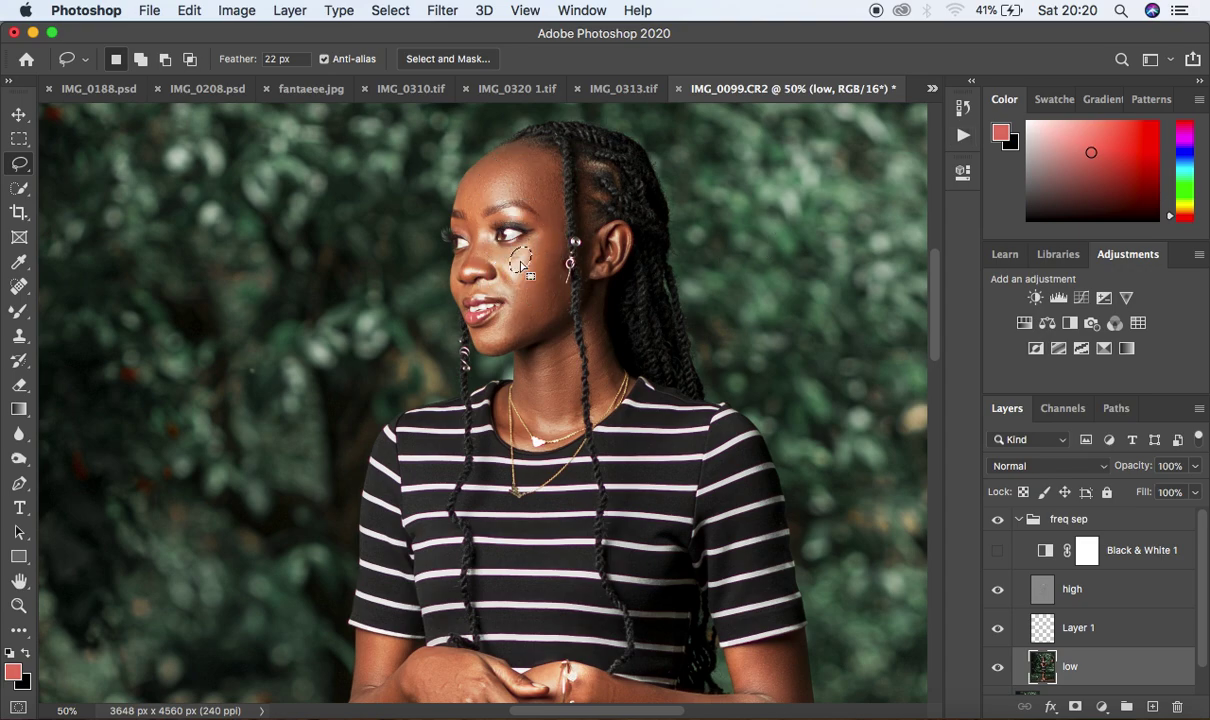
right_click(521, 267)
left_click(612, 538)
key("ctrl+d")
- Review the whole photo before and after by hiding and showing the freq sep group
key("super+minus")
key("super+minus")
key("super+minus")
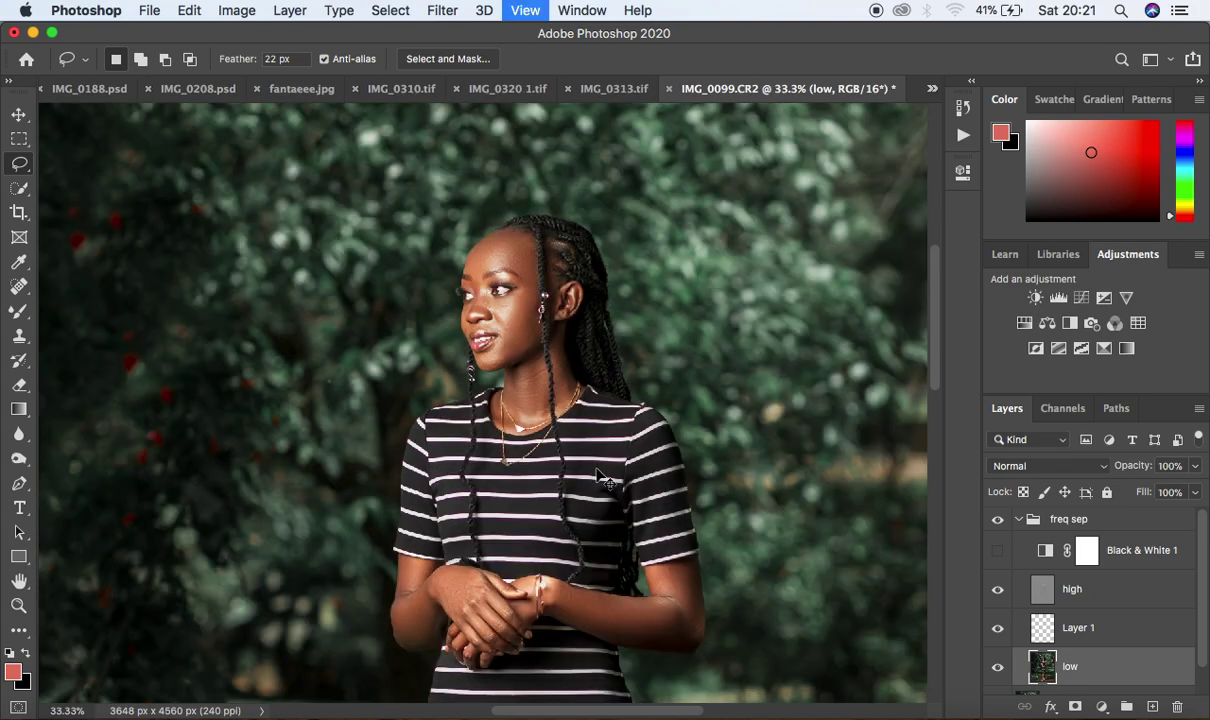
key("super+minus")
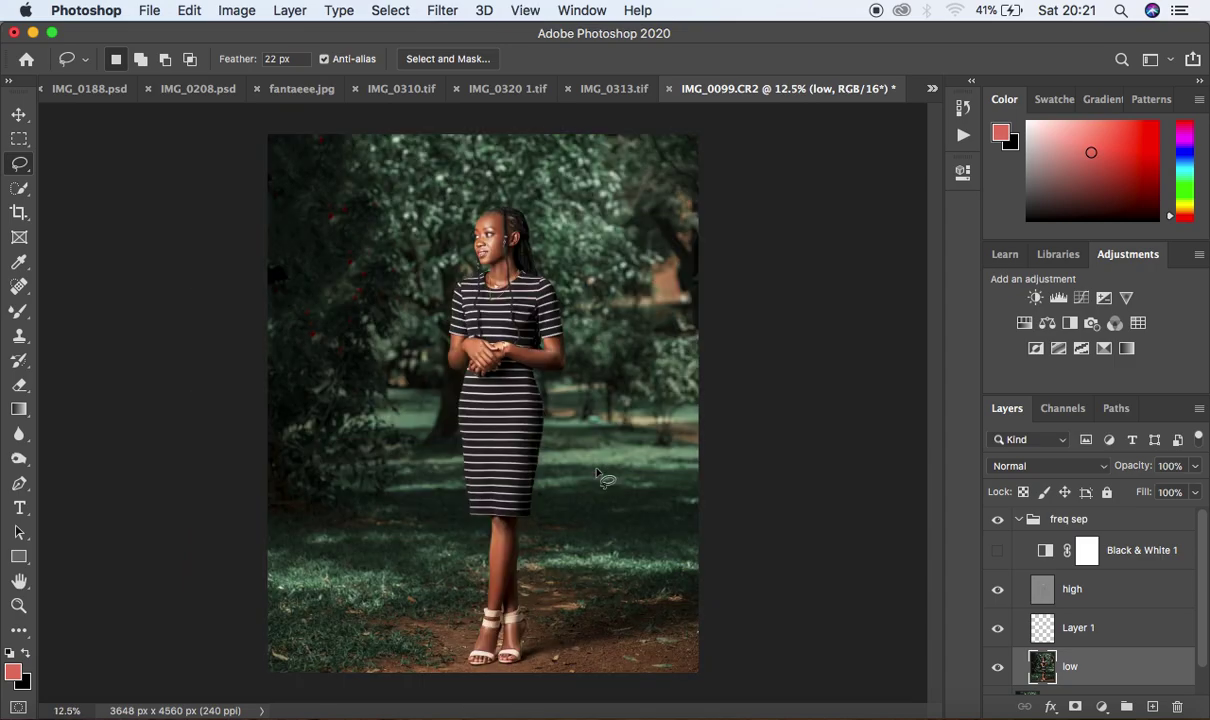
left_click(998, 519)
left_click(998, 519)
key("super+minus")
key("super+plus")
- Delete the Black & White 1 helper layer and collapse the freq sep group
left_click(1160, 551)
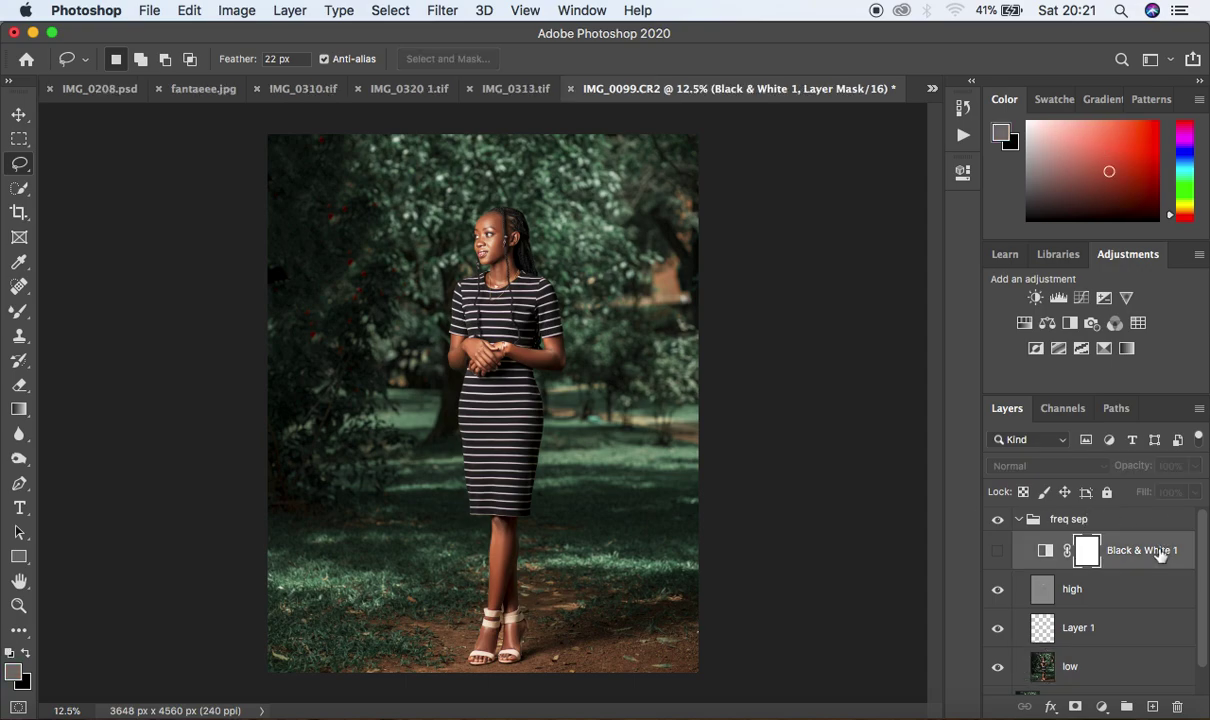
key("Delete")
left_click(1018, 519)
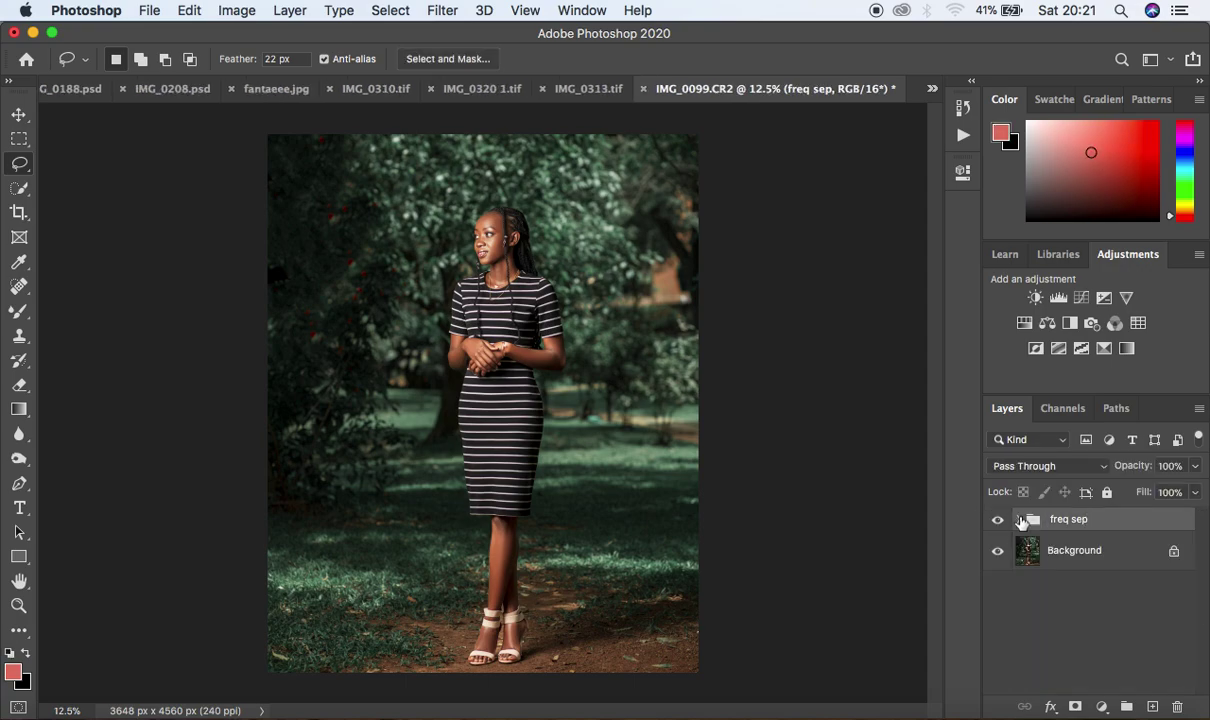
- Add a Brightness/Contrast adjustment layer above the freq sep group, enable Use Legacy, and raise the brightness slightly
left_click(1100, 707)
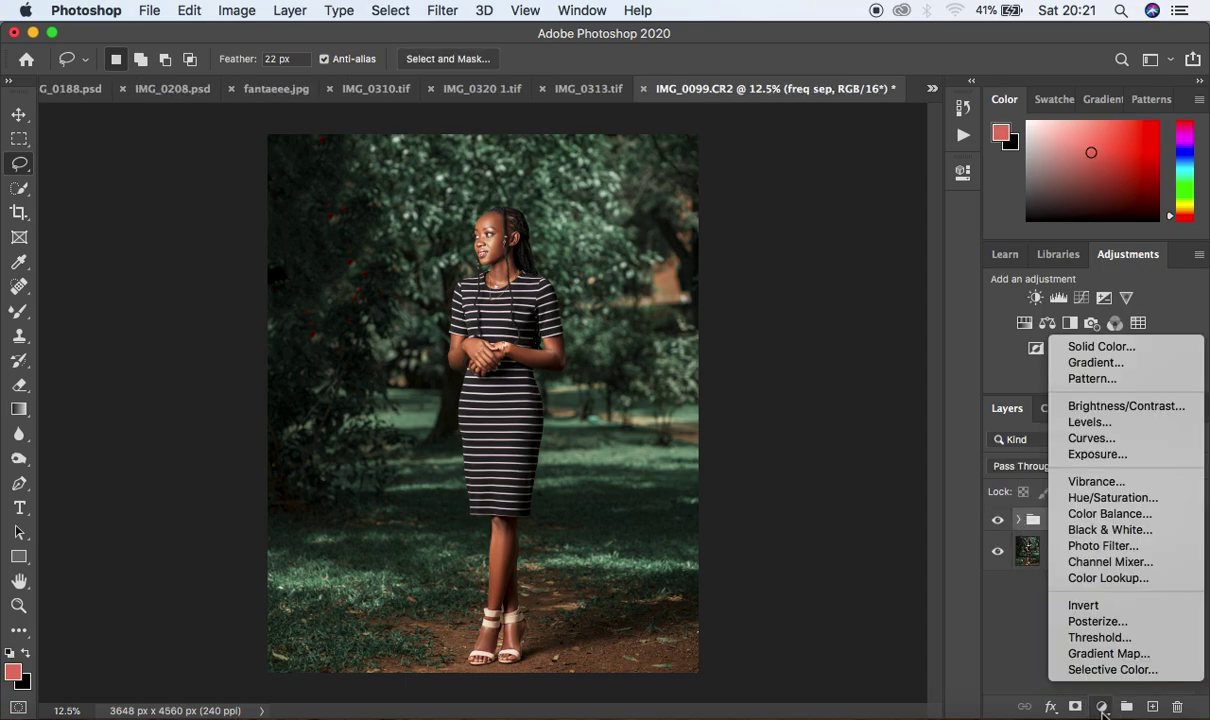
left_click(1110, 407)
left_click_drag(811, 279, 818, 280)
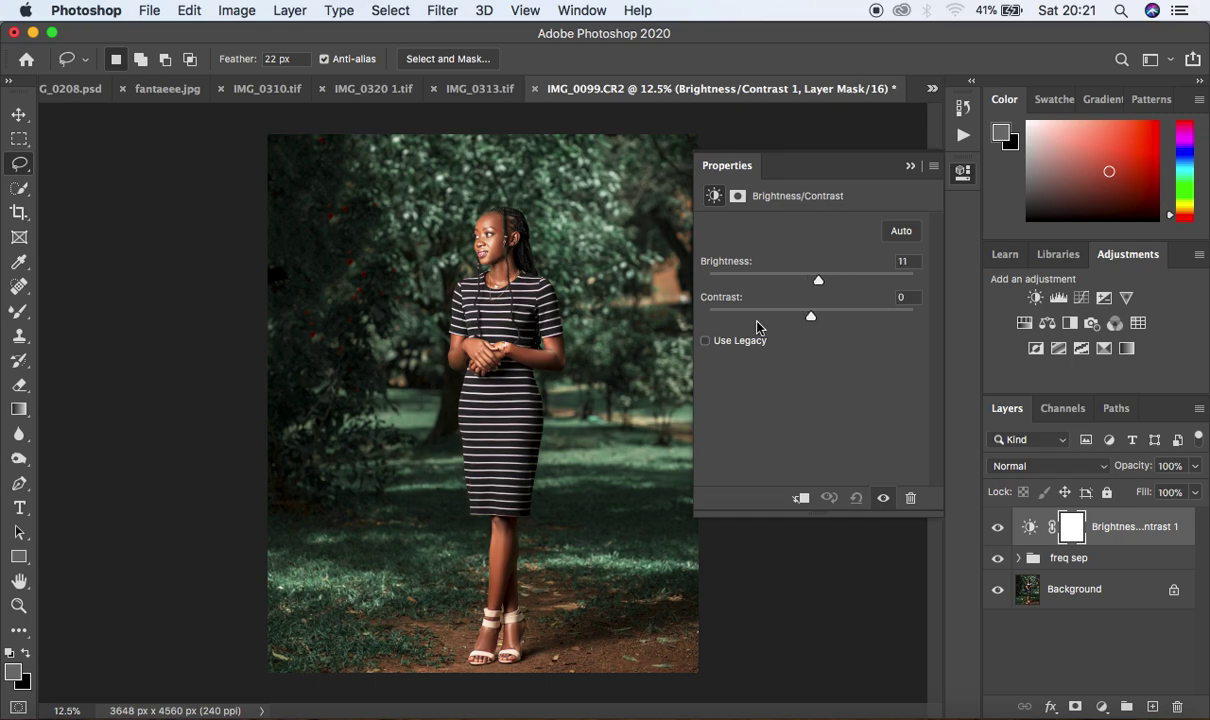
left_click(709, 342)
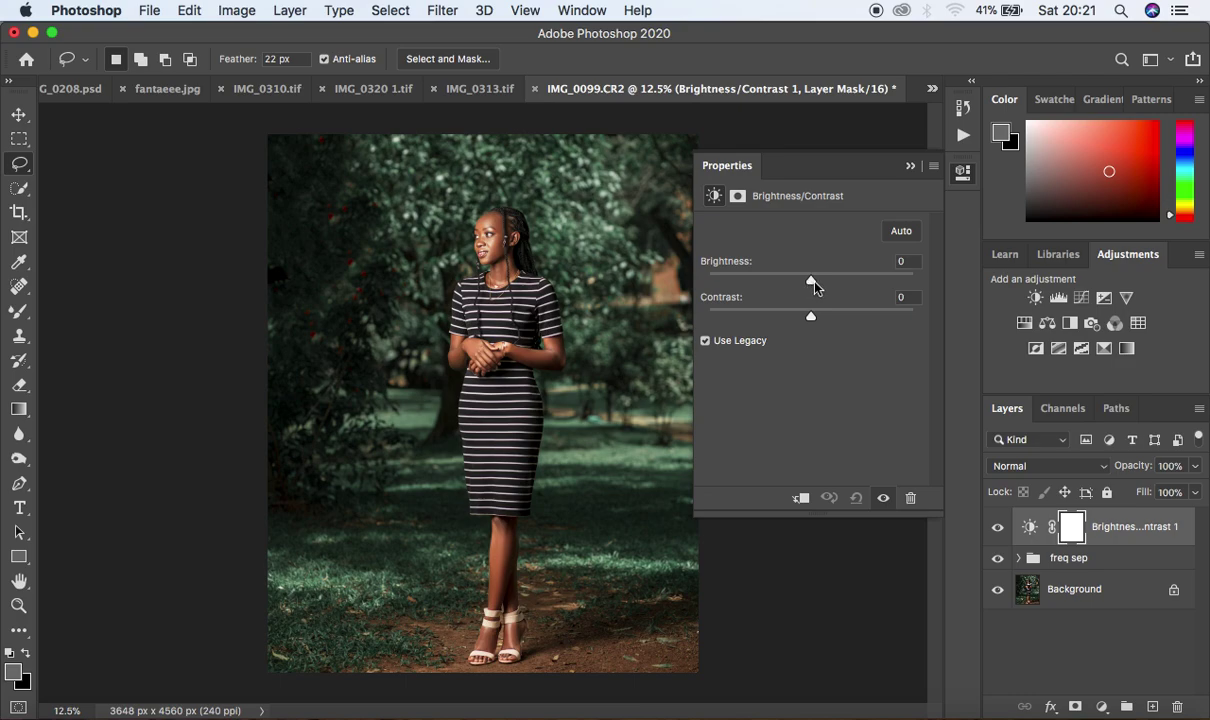
mouse_move(815, 284)
left_mouse_down()
mouse_move(814, 321)
mouse_move(818, 285)
left_mouse_up()
- Add a Selective Color adjustment layer on top and set Black to +2% for the Blacks in Relative mode
left_click(1101, 706)
left_click(1100, 670)
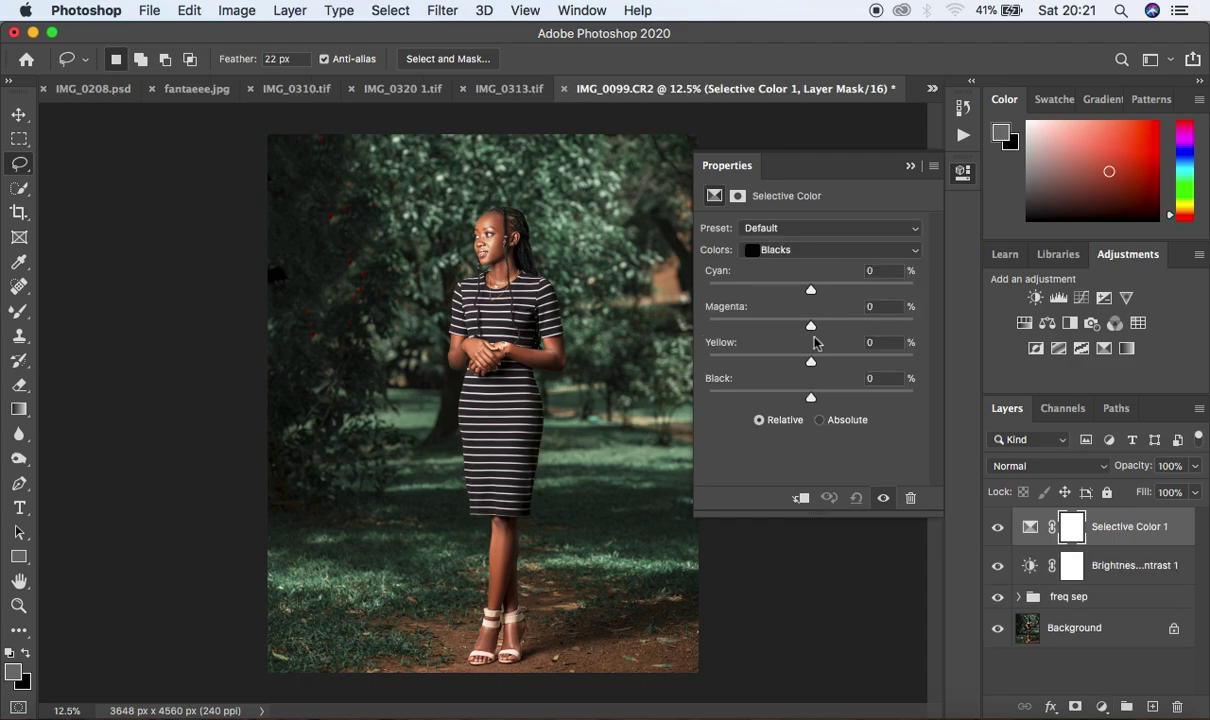
left_click(787, 252)
left_click(787, 250)
left_click_drag(810, 397, 812, 399)
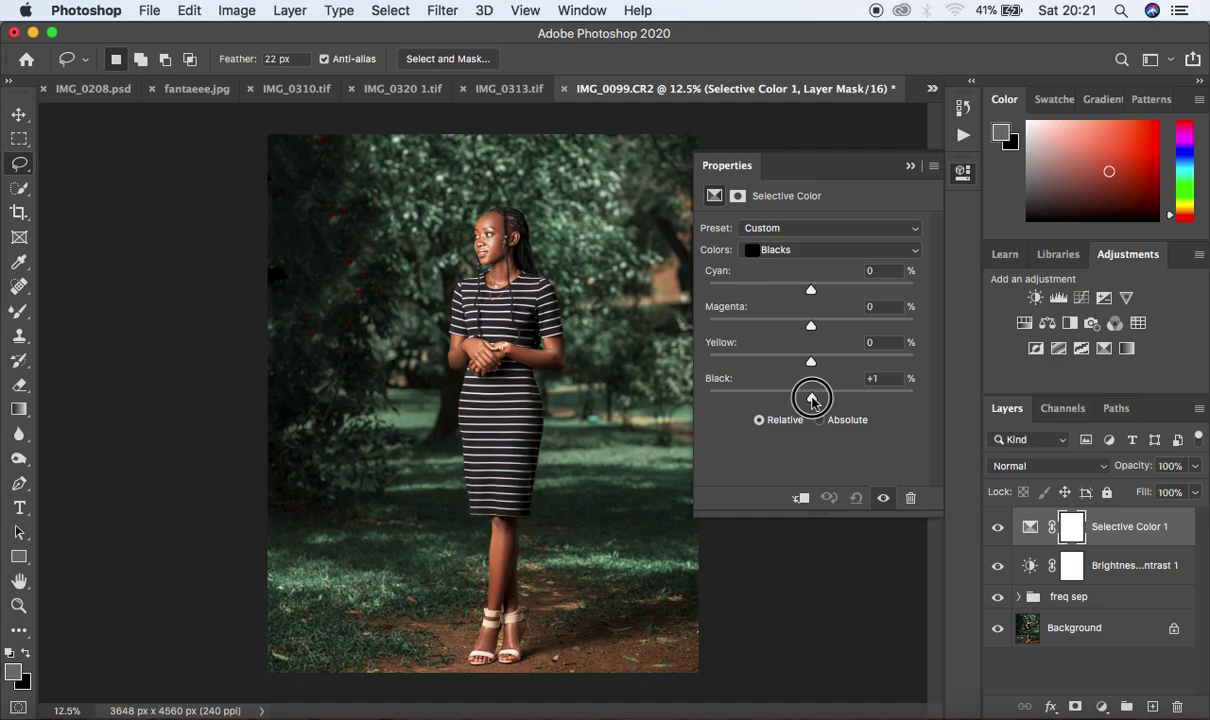
left_click_drag(812, 399, 814, 399)
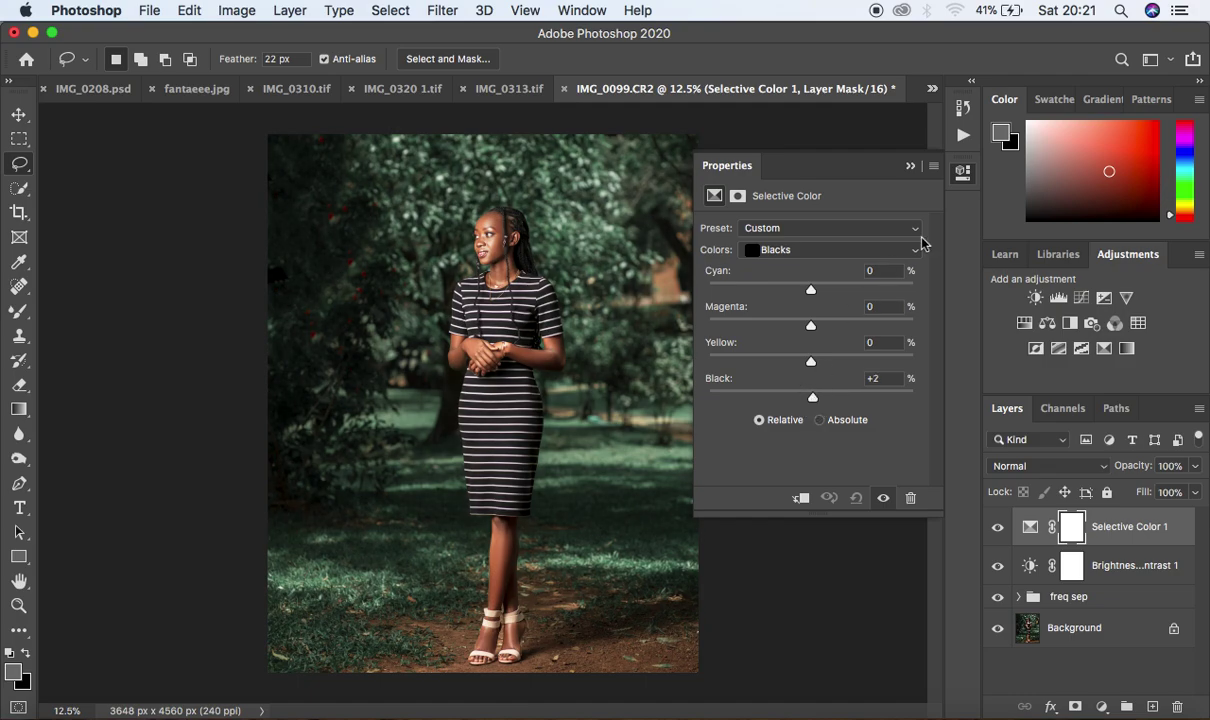
left_click(910, 167)
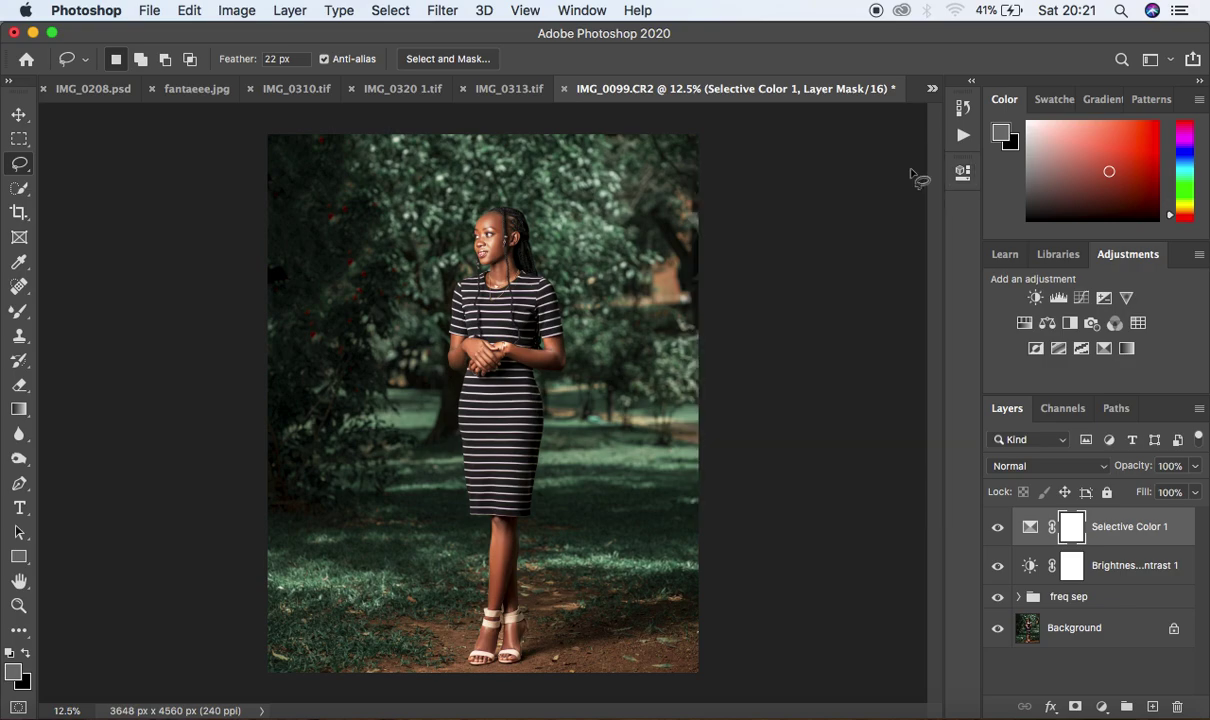